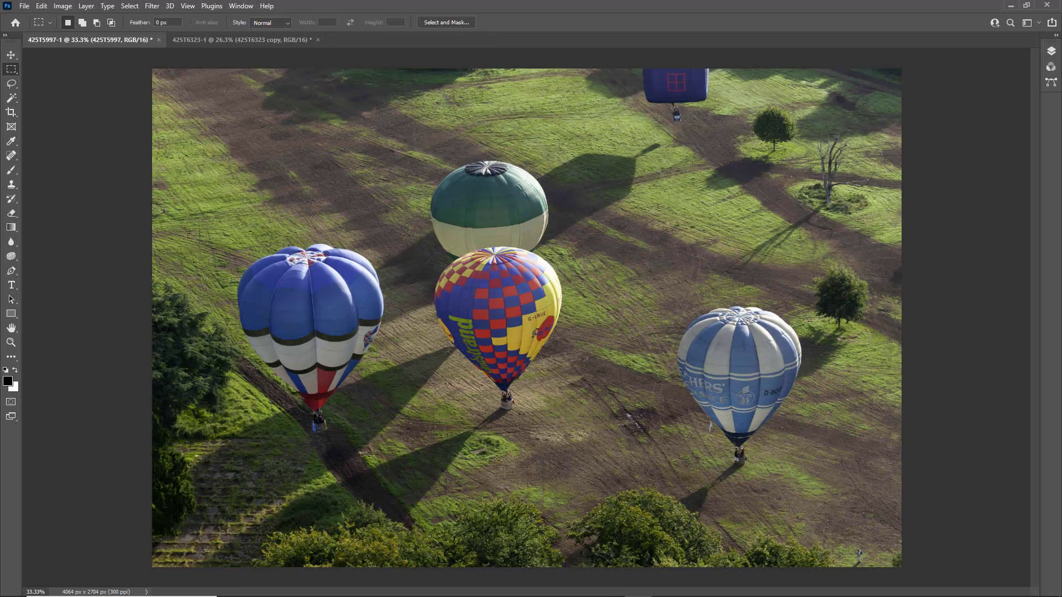
- Compare the hot air balloon photo with and without its edge darkening by repeatedly reapplying and undoing the last edit
key(ctrl+shift+z)
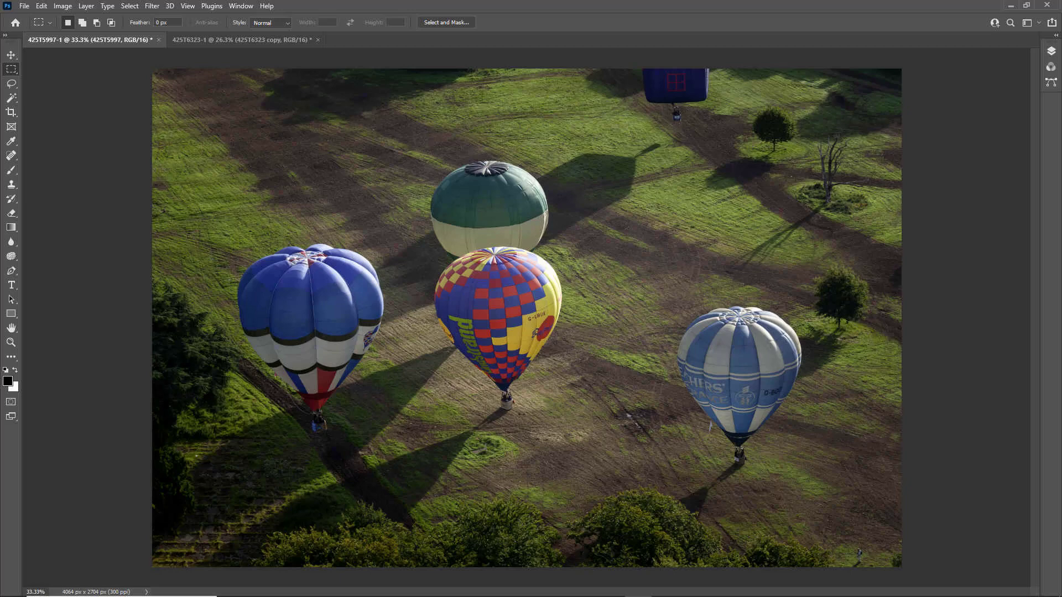
key(ctrl+z)
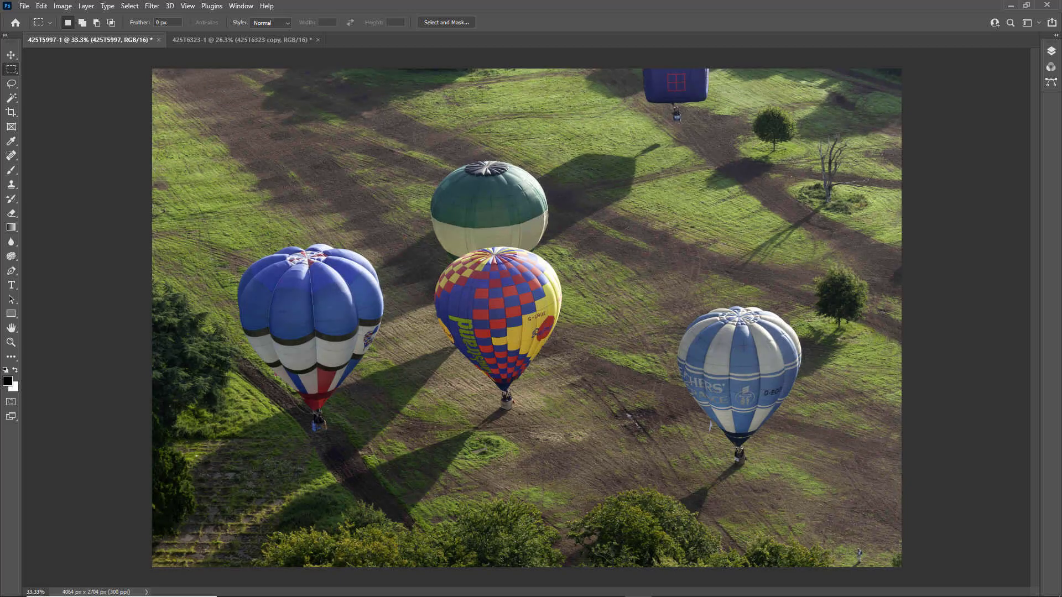
key(ctrl+shift+z)
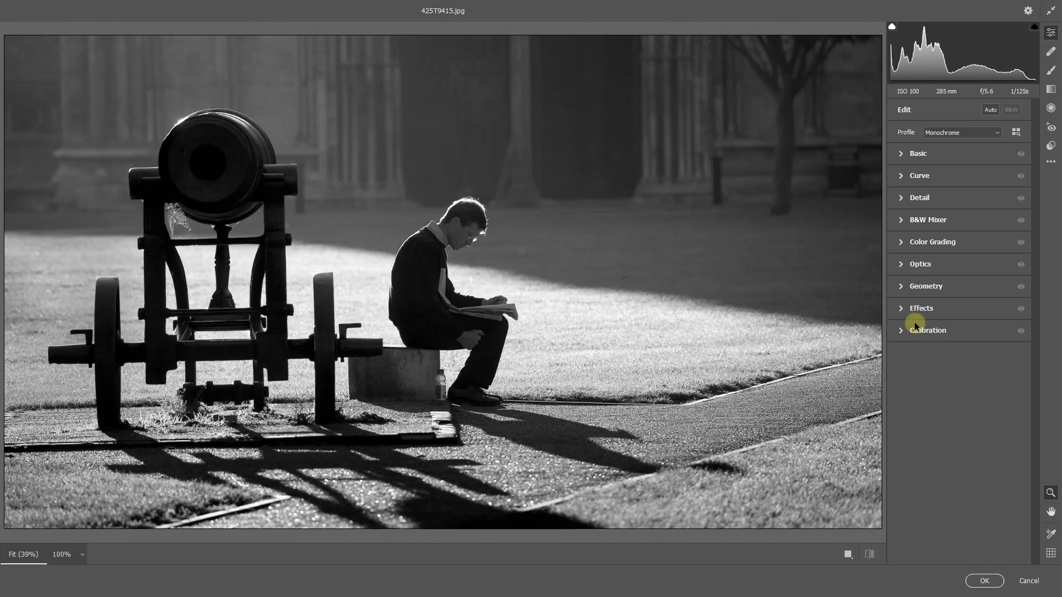
- Try an effects vignetting of -25 on the black-and-white photo and compare it with the unvignetted version
click(901, 309)
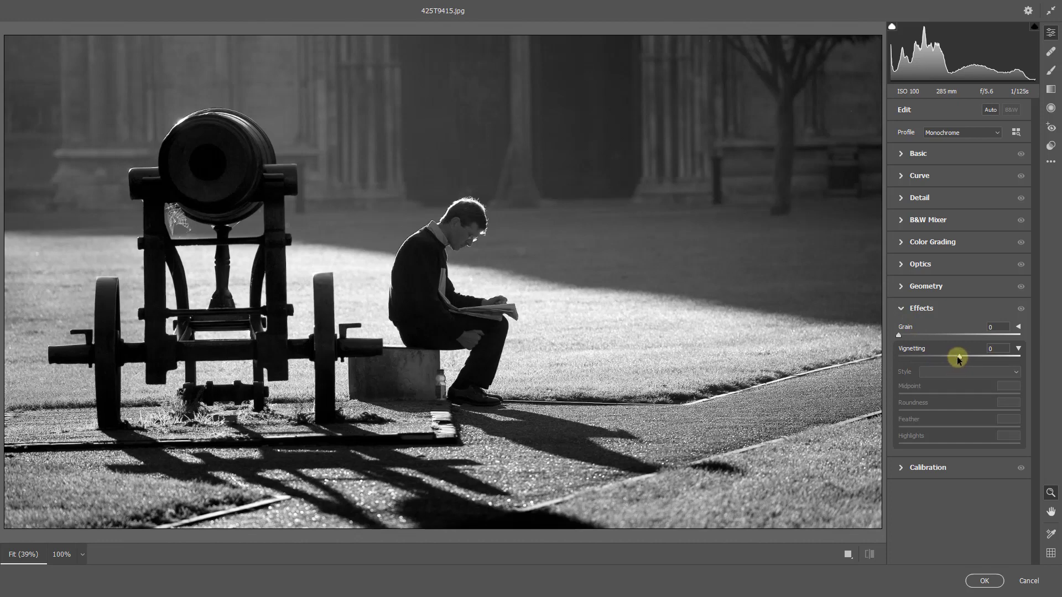
drag(960, 357, 945, 358)
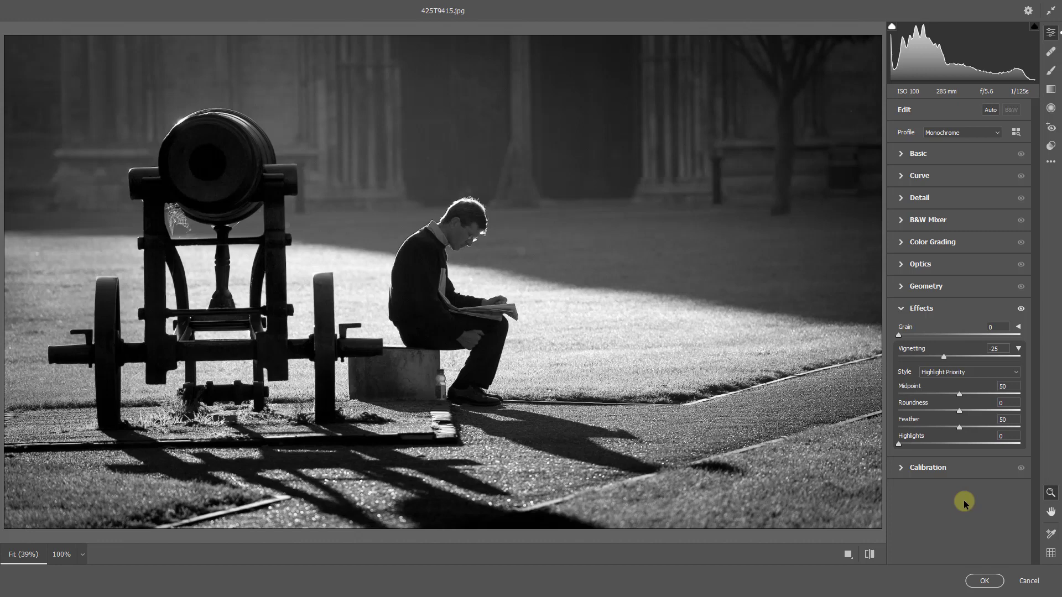
key(ctrl+z)
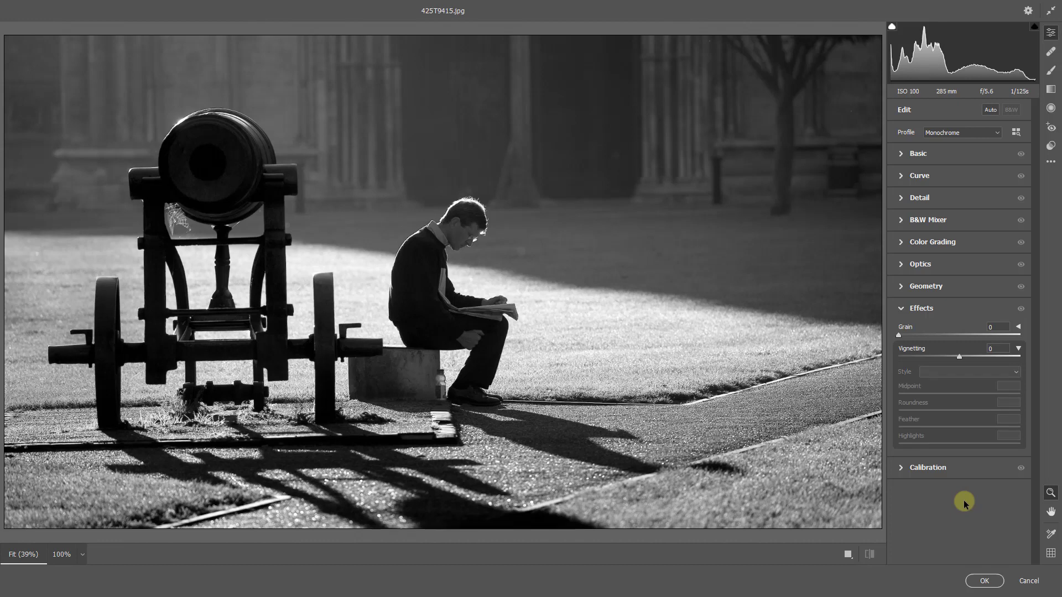
key(ctrl+shift+z)
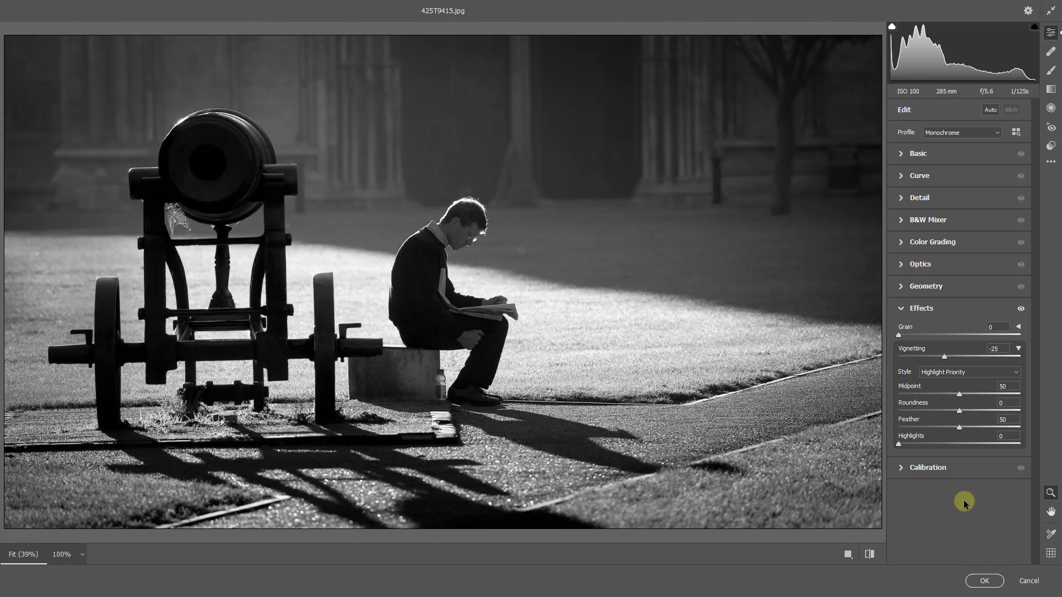
key(ctrl+z)
- Try vignetting at -77 and +78, with midpoint 49, roundness -3, and feather at 0 and 51
drag(943, 357, 910, 362)
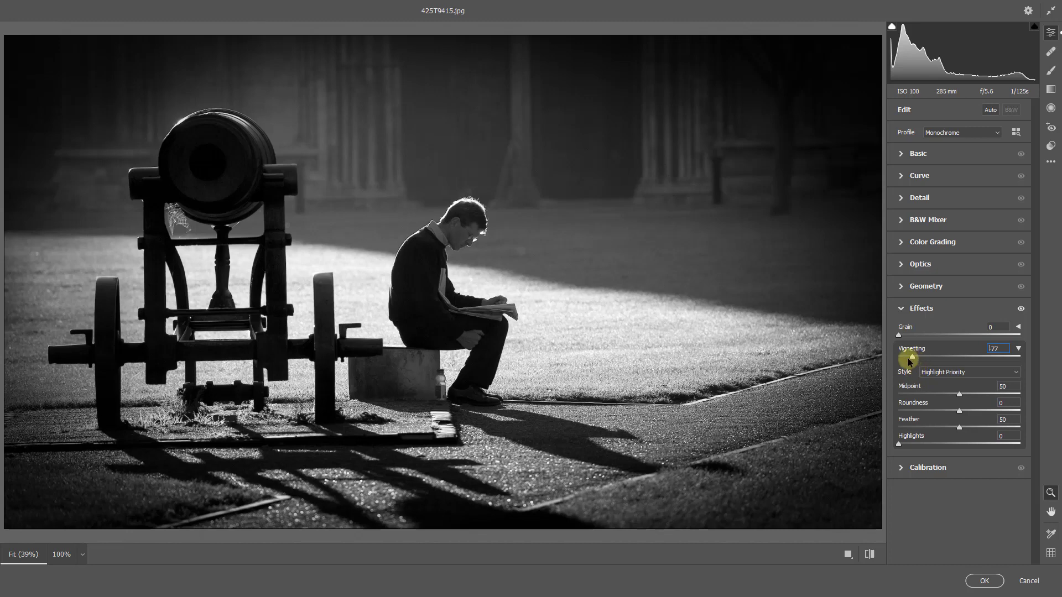
drag(914, 359, 1007, 361)
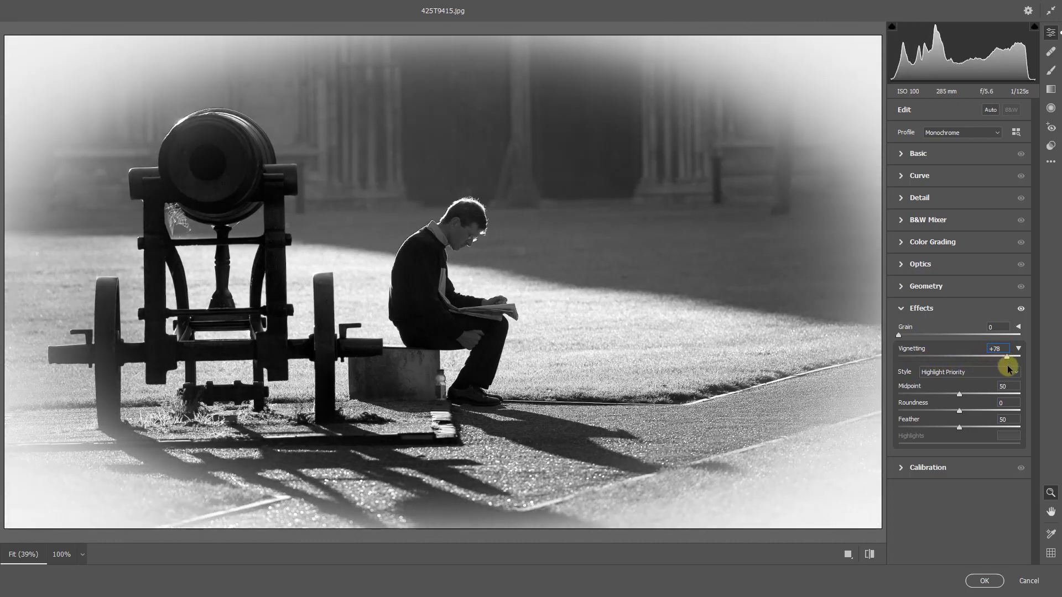
click(960, 497)
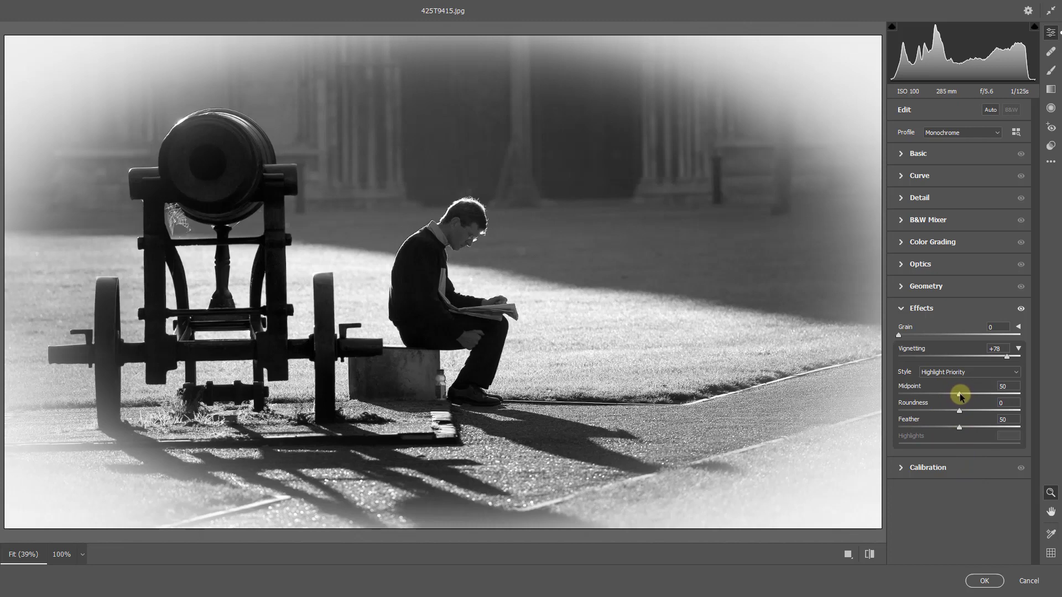
drag(959, 395, 877, 432)
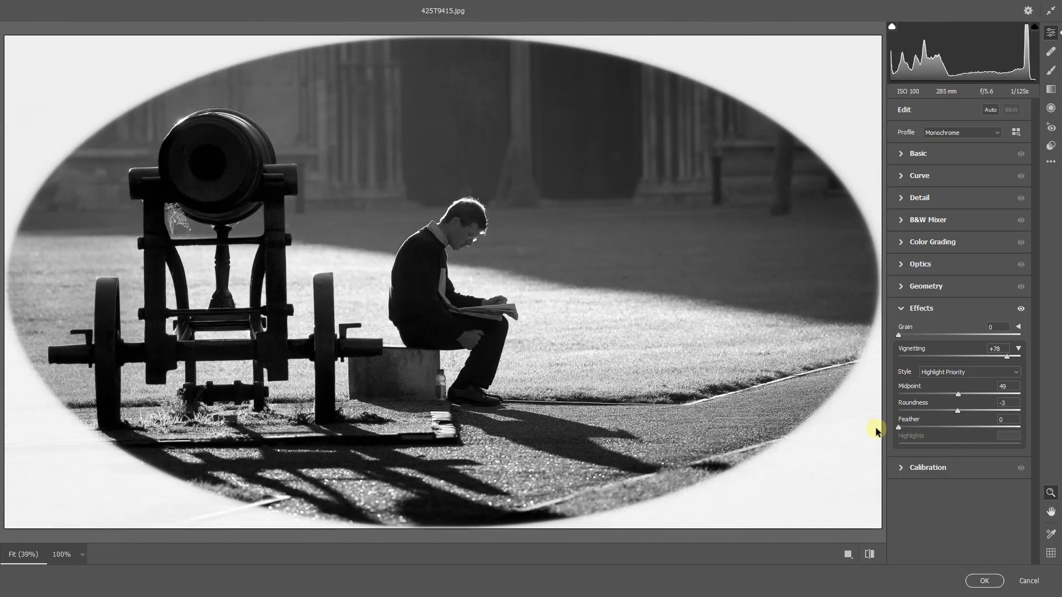
drag(876, 432, 976, 416)
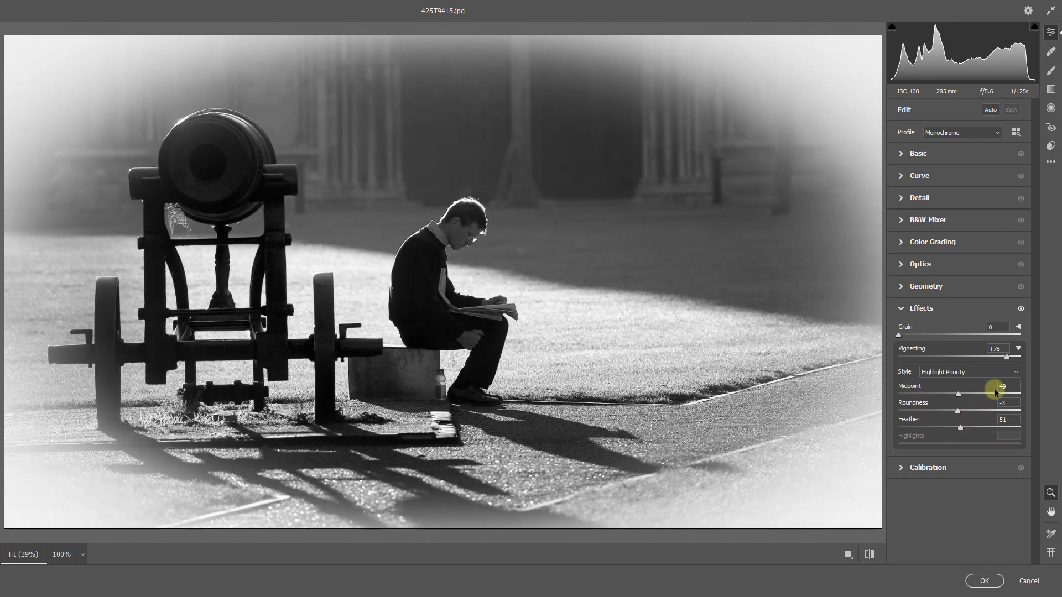
- Reset the vignette's midpoint to 50, roundness to 0 and vignetting amount to 0, and collapse its options
double_click(958, 395)
double_click(959, 412)
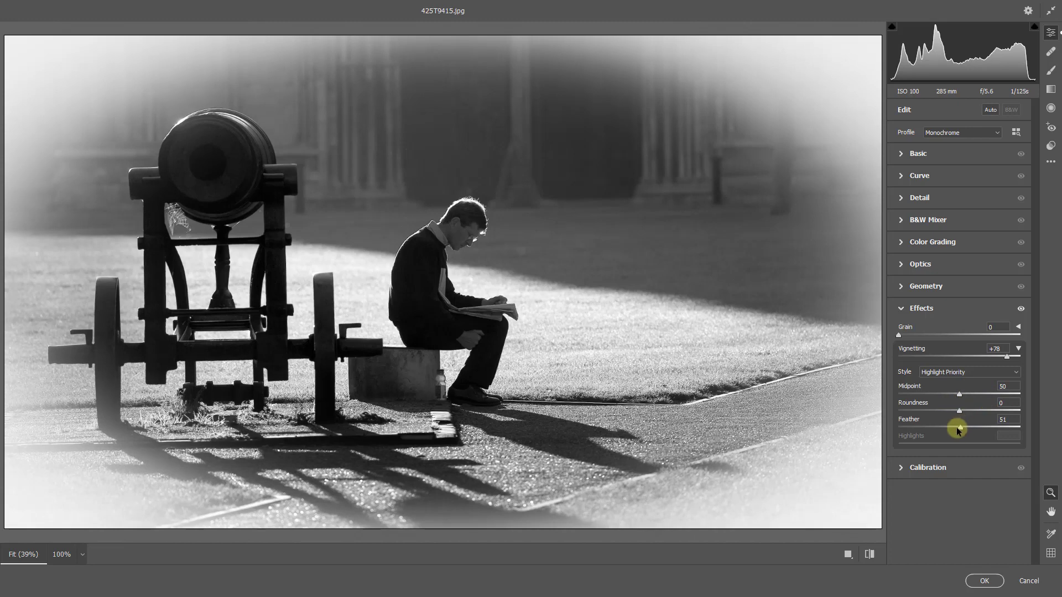
double_click(1006, 359)
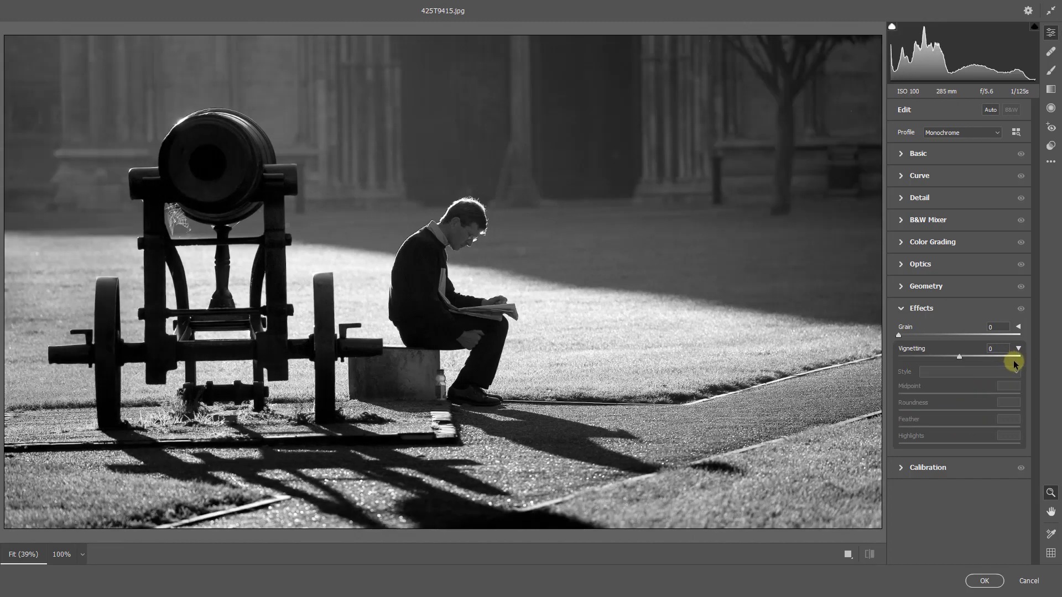
click(1018, 350)
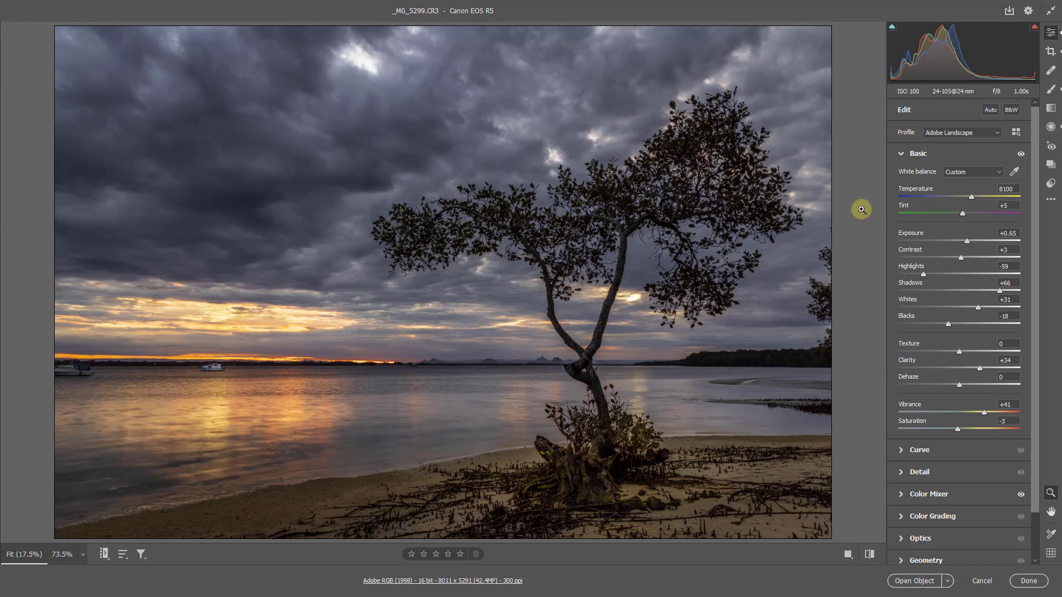
- Add a slightly tilted graduated filter from the photo's lower edge up to the tree's base, with exposure -0.80
click(1051, 109)
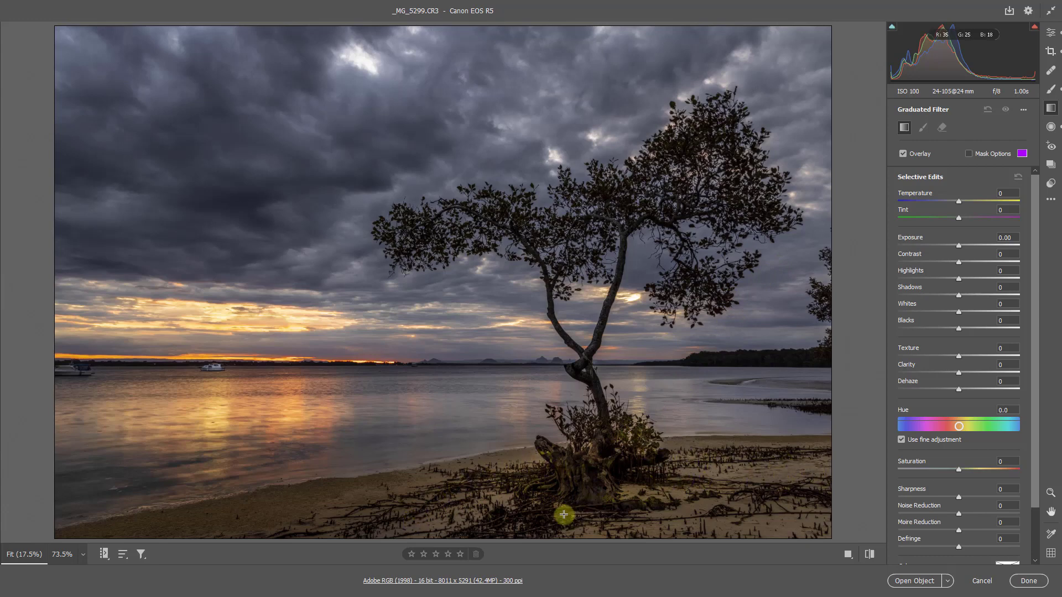
drag(582, 539, 576, 422)
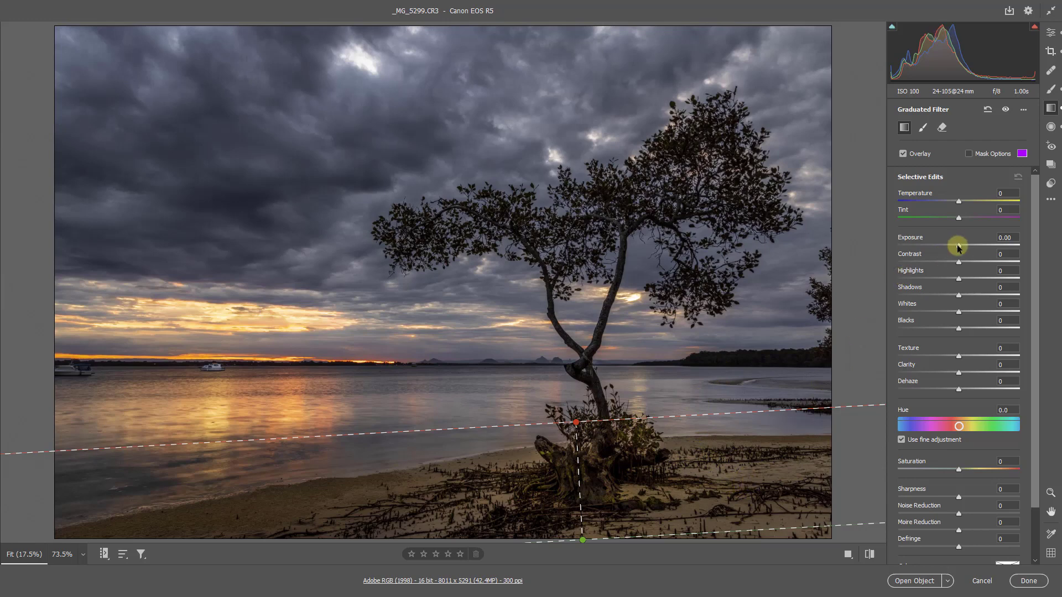
drag(958, 249, 946, 249)
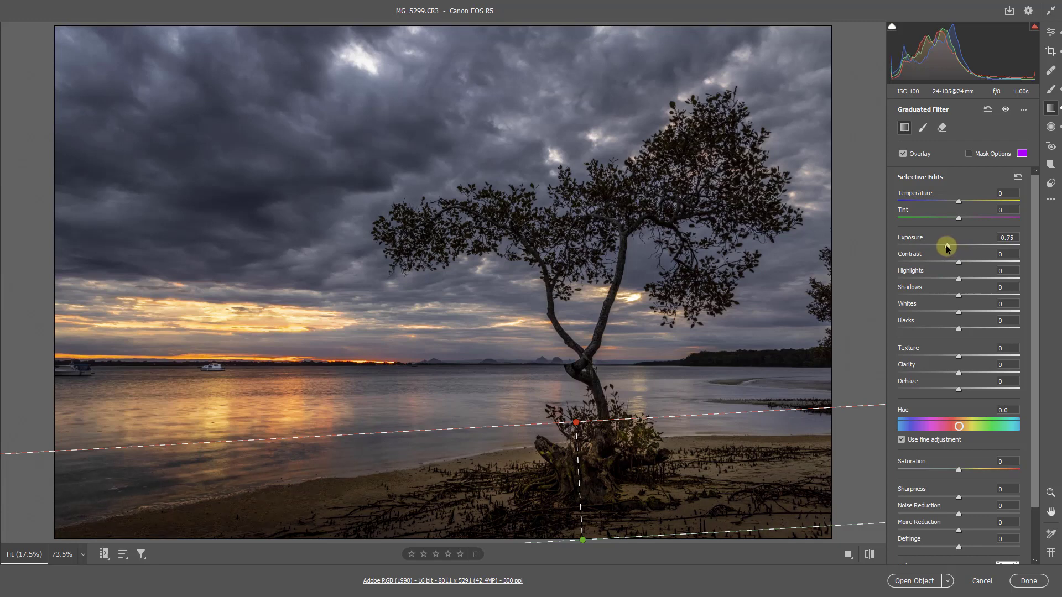
drag(947, 248, 945, 249)
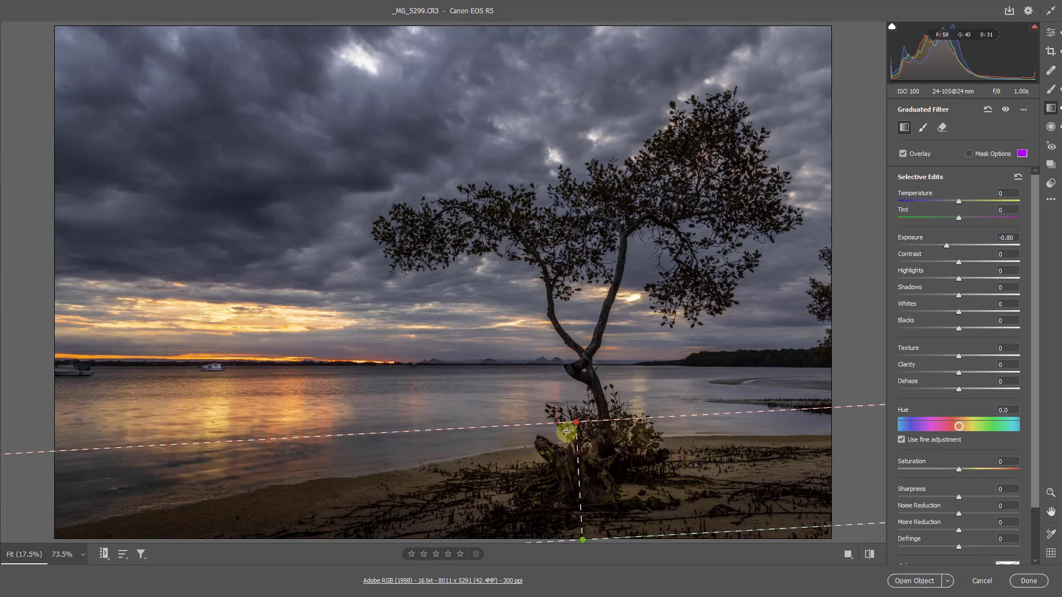
mouse_move(575, 424)
mouse_down()
mouse_move(581, 367)
mouse_move(486, 391)
mouse_move(572, 382)
mouse_move(556, 440)
mouse_move(571, 435)
mouse_up()
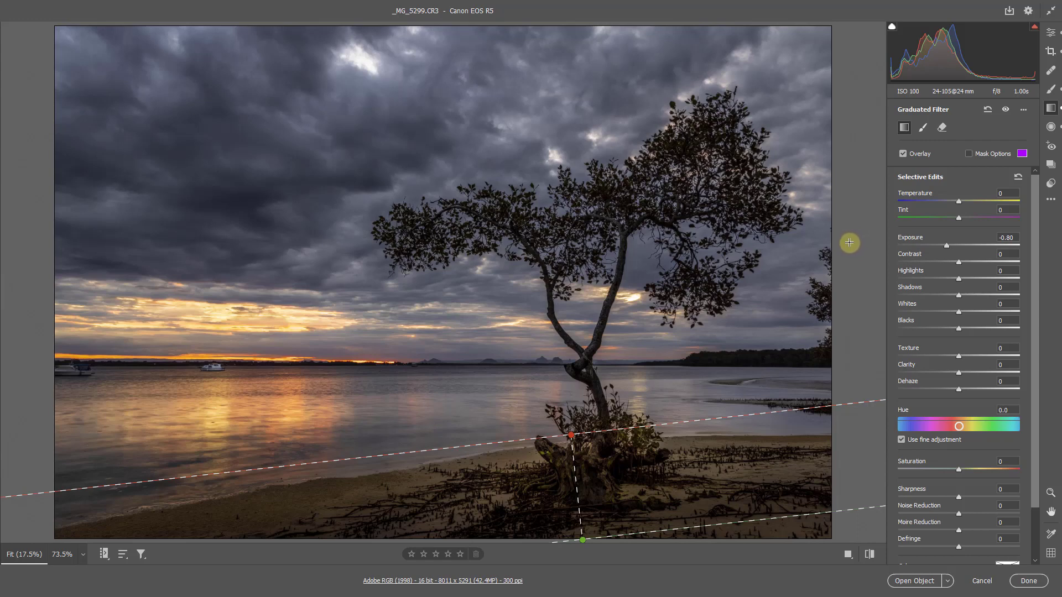
- Add a horizontal graduated filter from the photo's right side to the tree's left edge and reset its local correction settings
drag(849, 243, 397, 242)
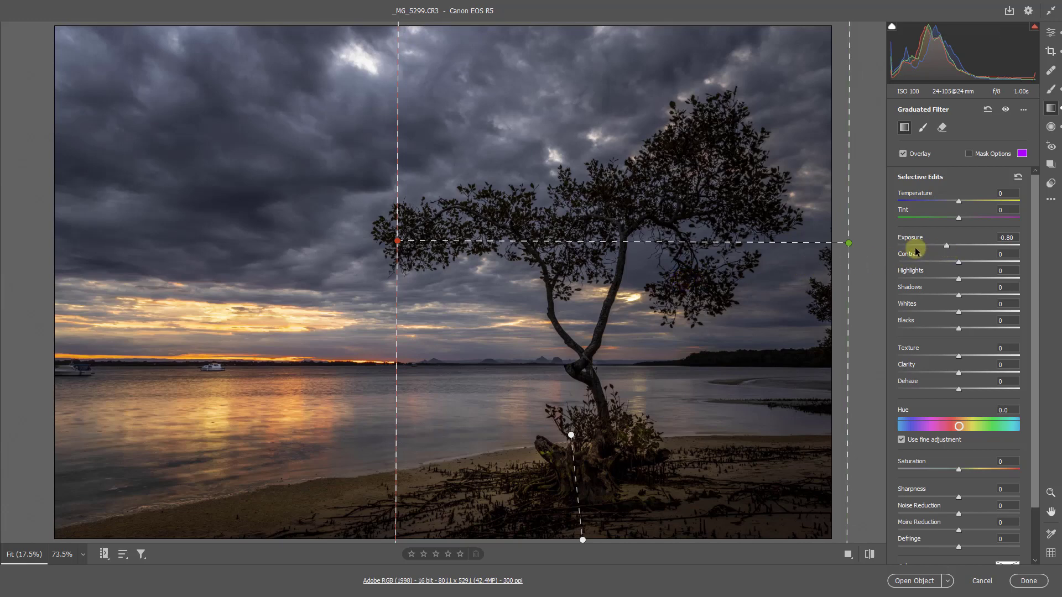
right_click(688, 267)
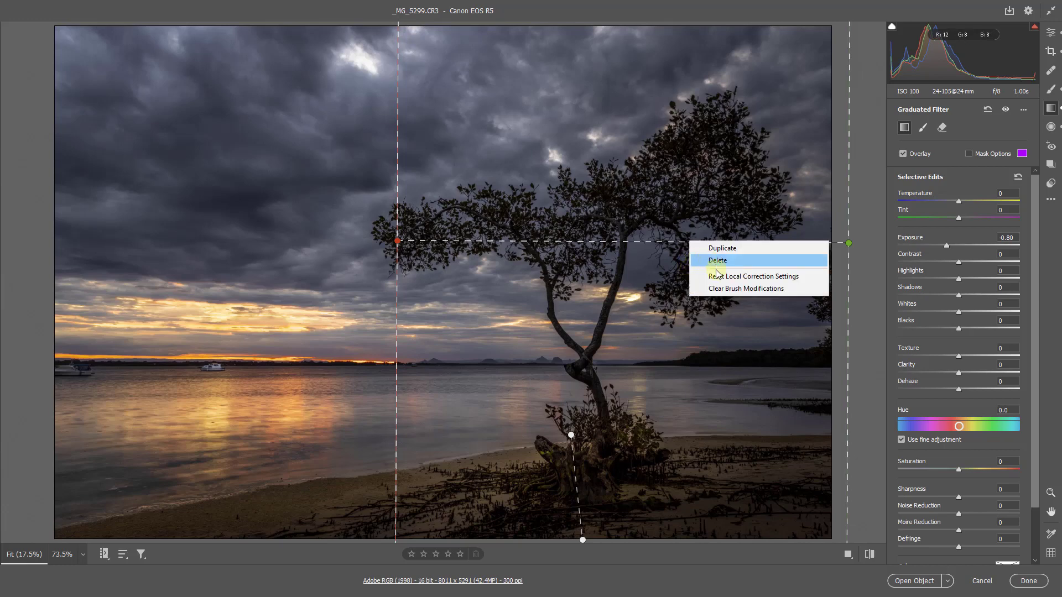
click(712, 280)
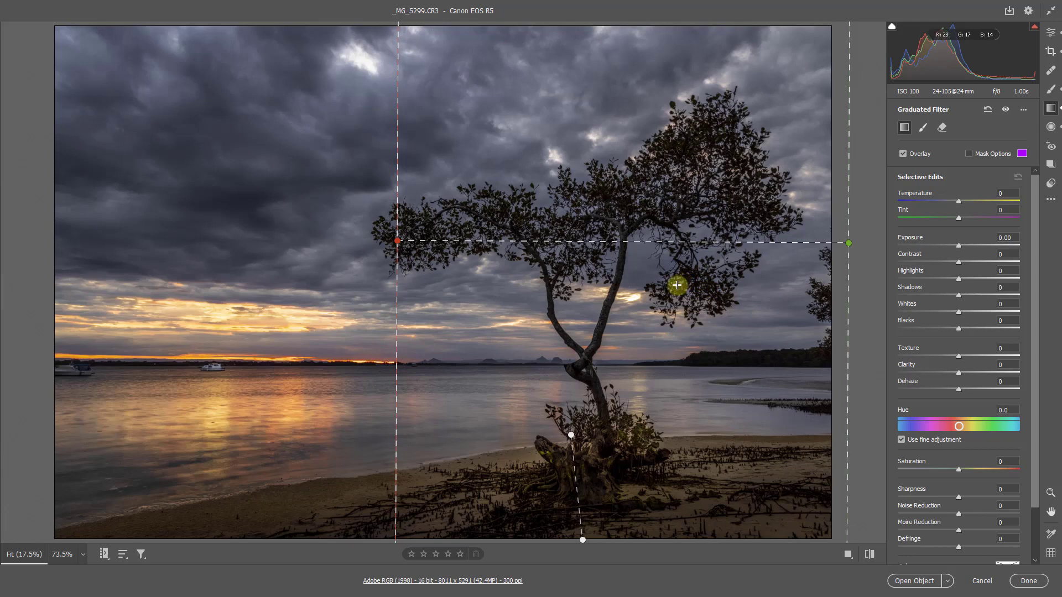
- Set the right-side filter's exposure to -0.30 with the overlay hidden, and show the overlay again
key(v)
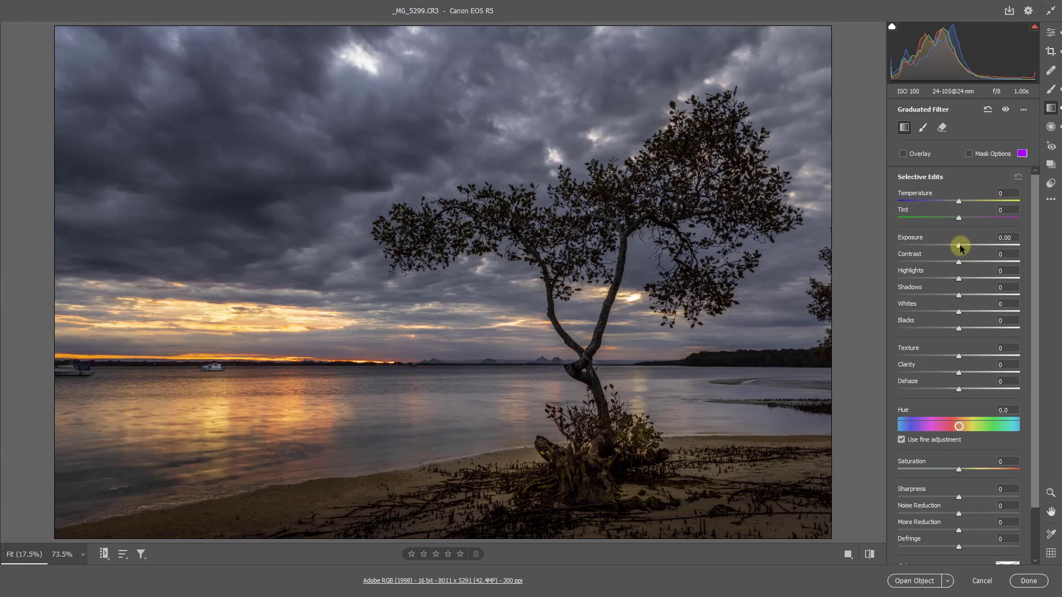
drag(959, 248, 956, 247)
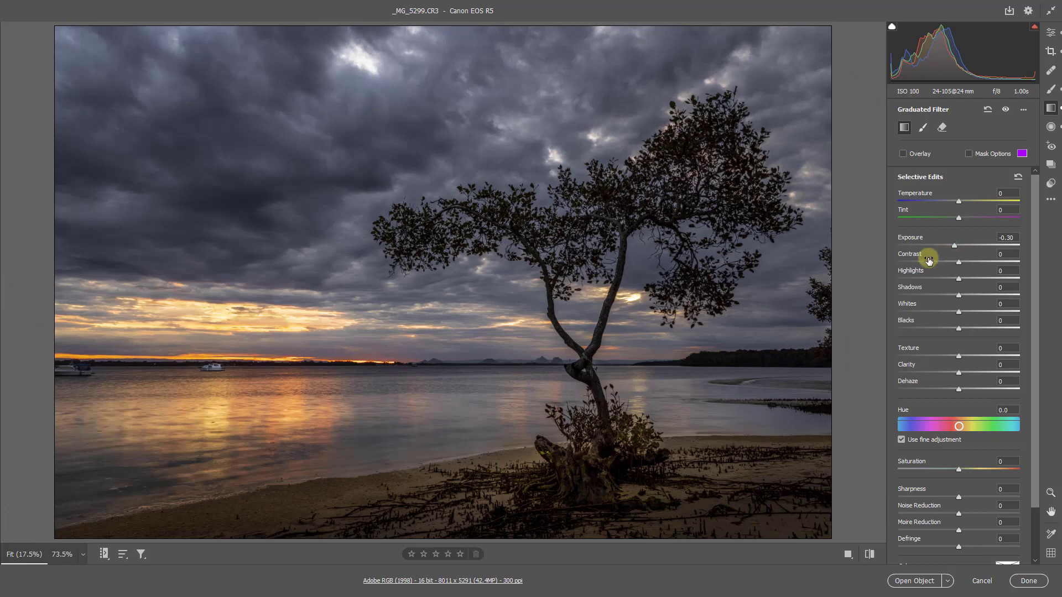
key(v)
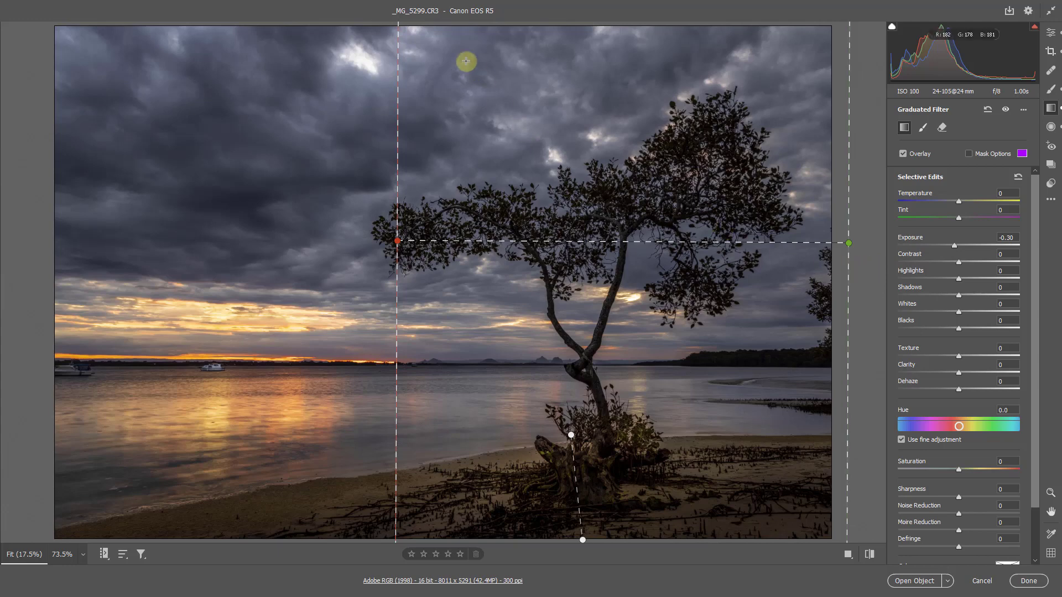
- Add a tilted graduated filter from the sky's upper edge to the tree canopy, with exposure -0.40, highlights -37, blacks -9 and clarity +17
drag(382, 25, 425, 237)
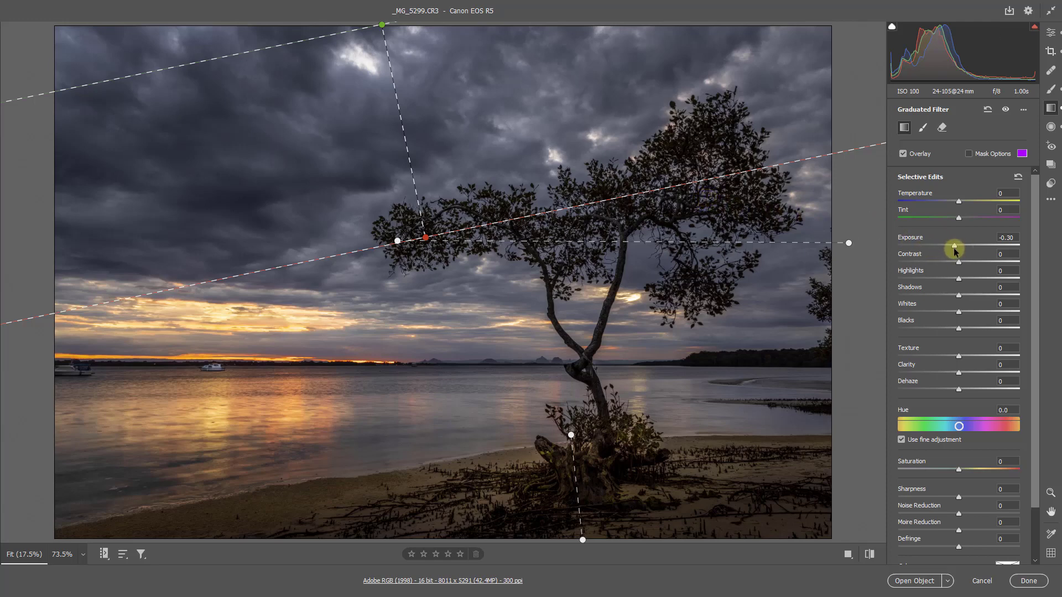
click(933, 279)
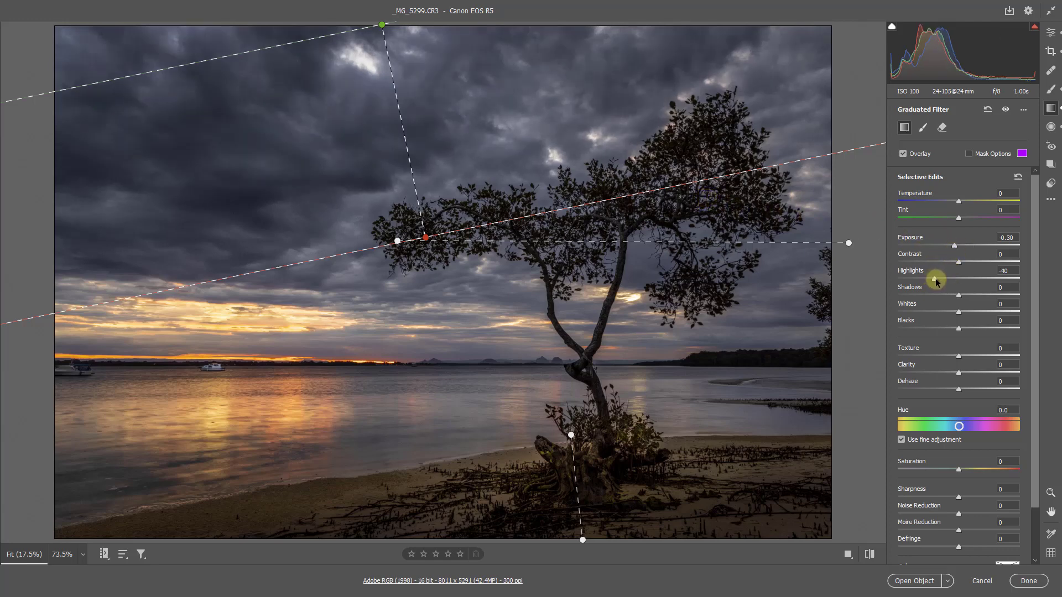
drag(935, 281, 937, 281)
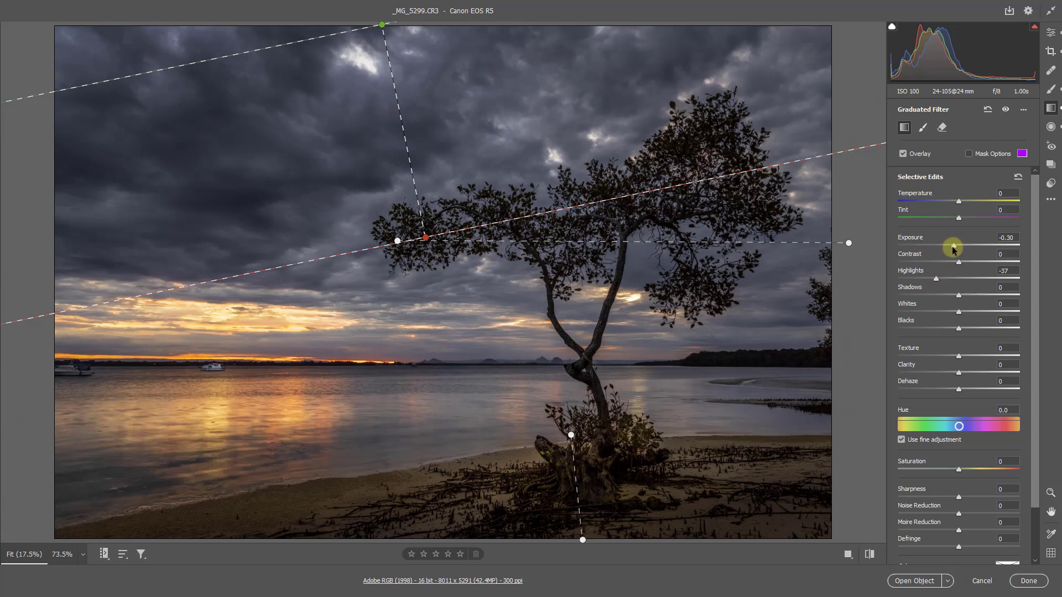
drag(952, 246, 950, 246)
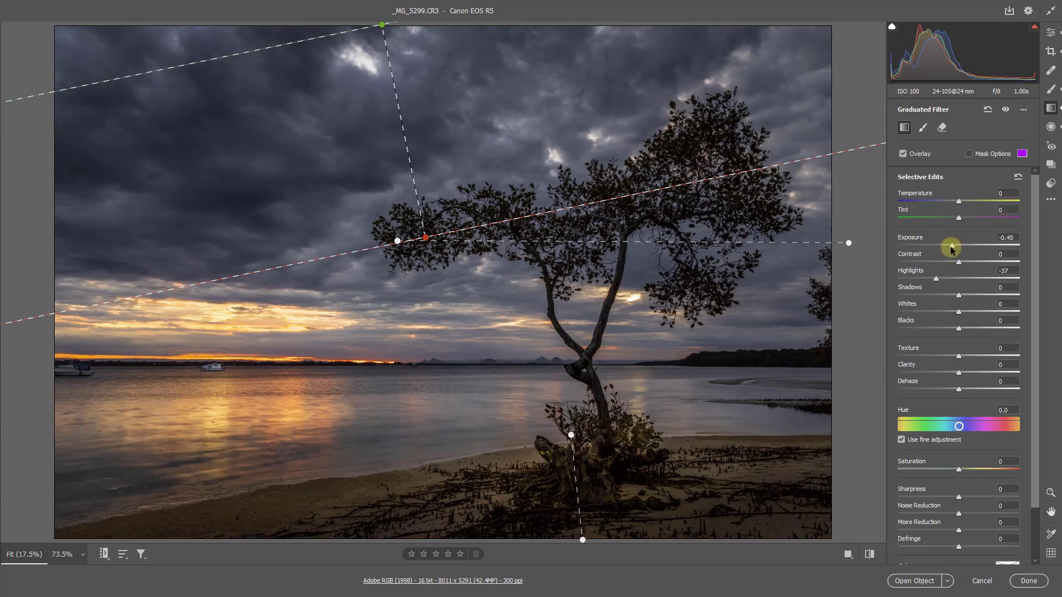
click(952, 328)
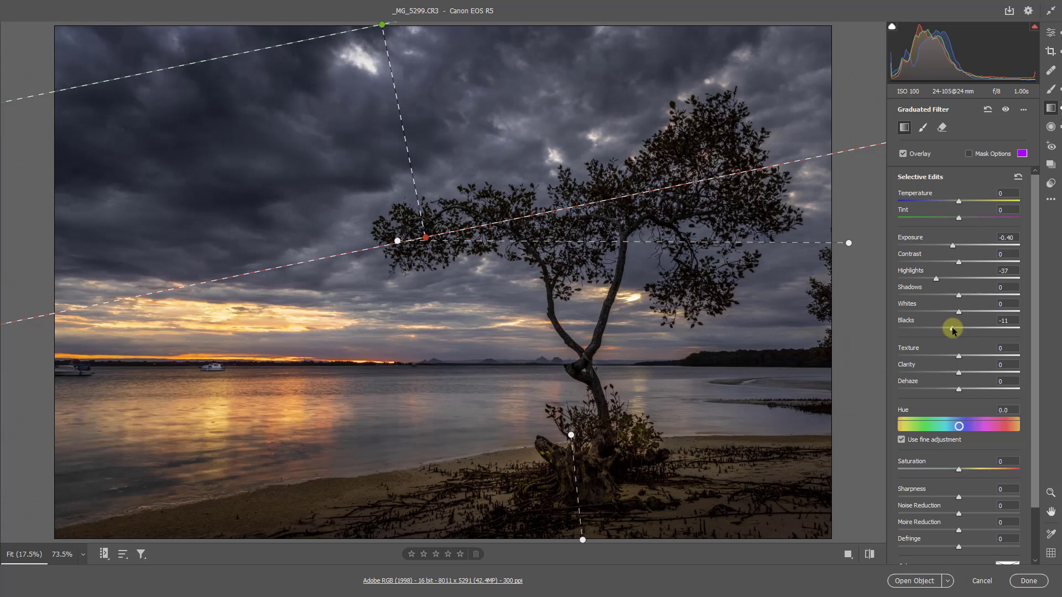
click(968, 372)
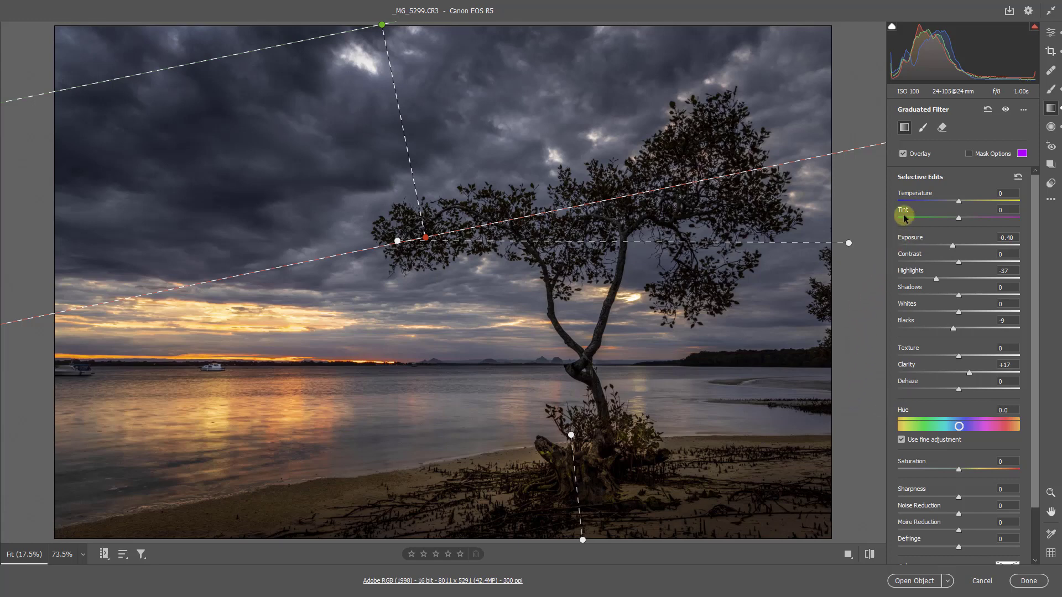
click(1052, 36)
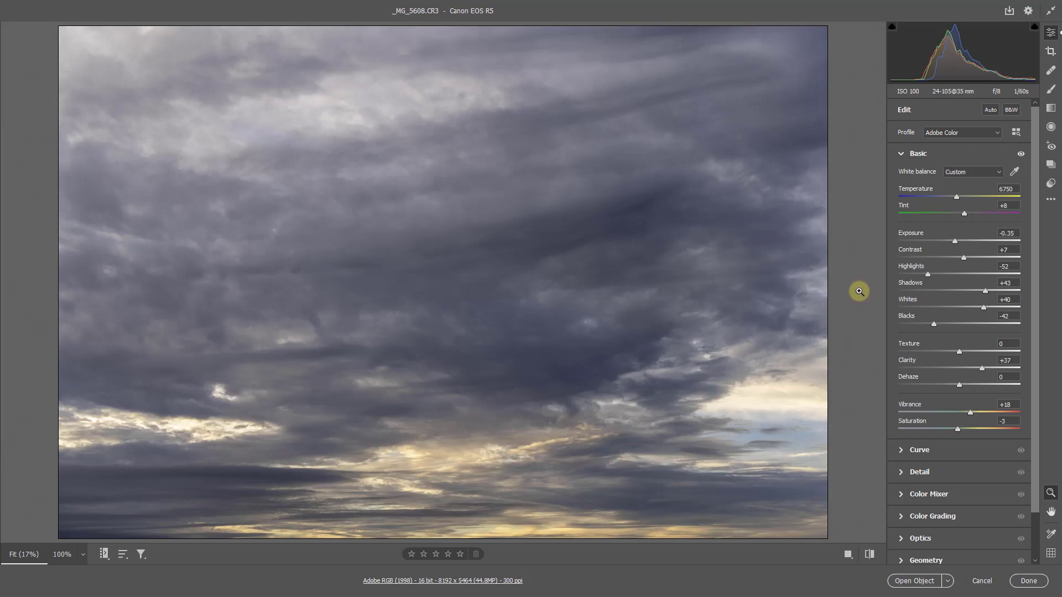
- Add a slightly tilted graduated filter from the photo's lower edge up into the clouds, with exposure -0.35, highlights -39 and blacks -16
click(1051, 108)
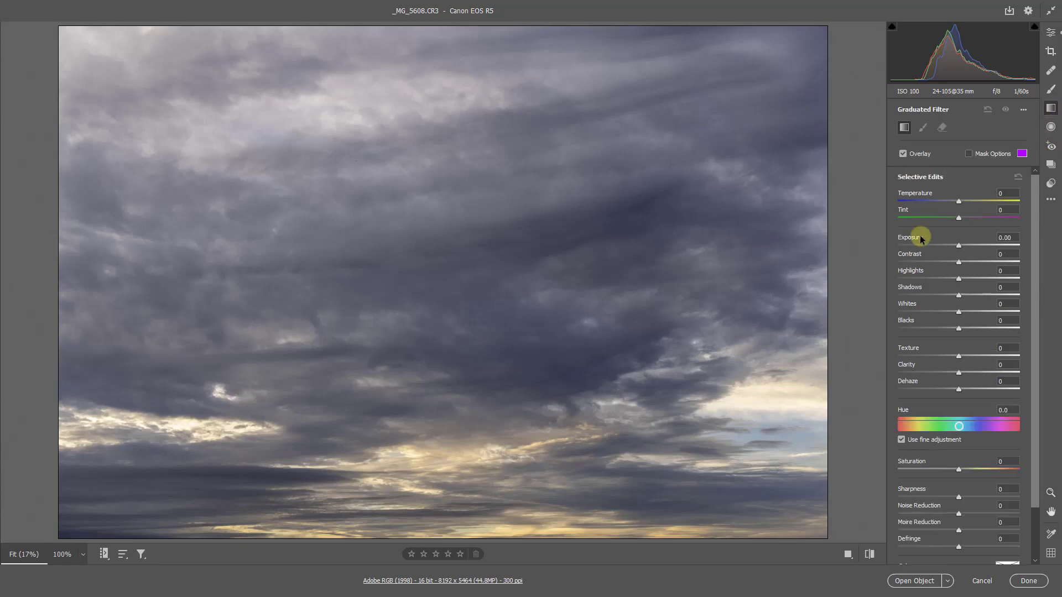
drag(436, 539, 432, 365)
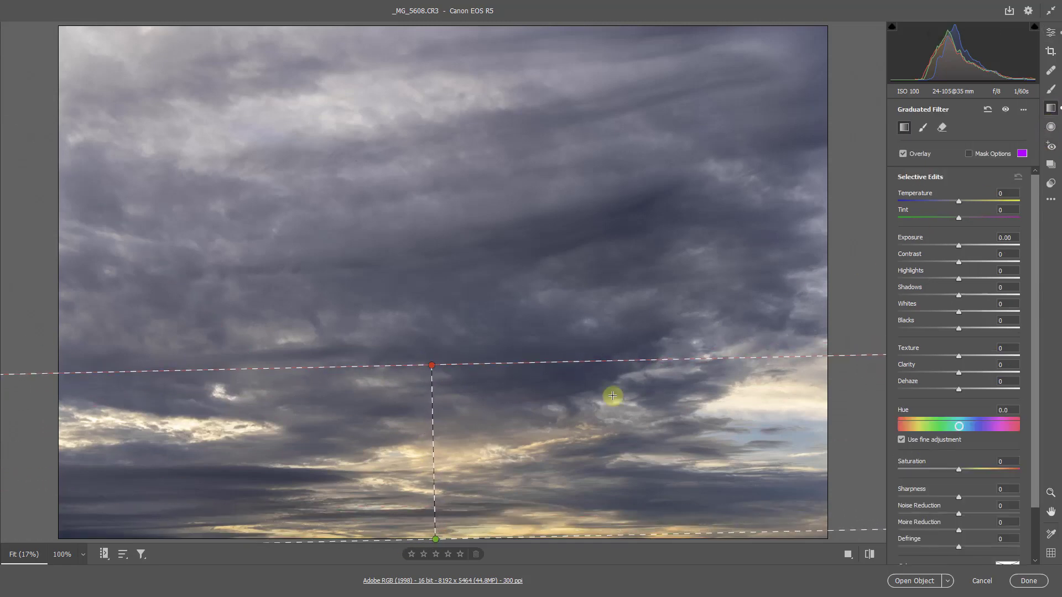
drag(958, 278, 955, 249)
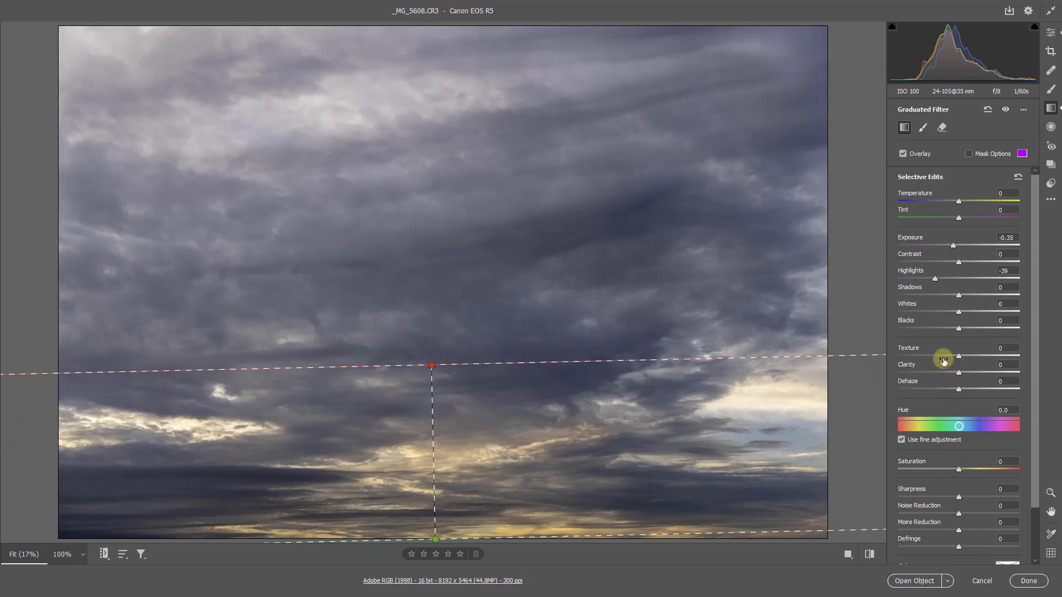
drag(957, 329, 948, 330)
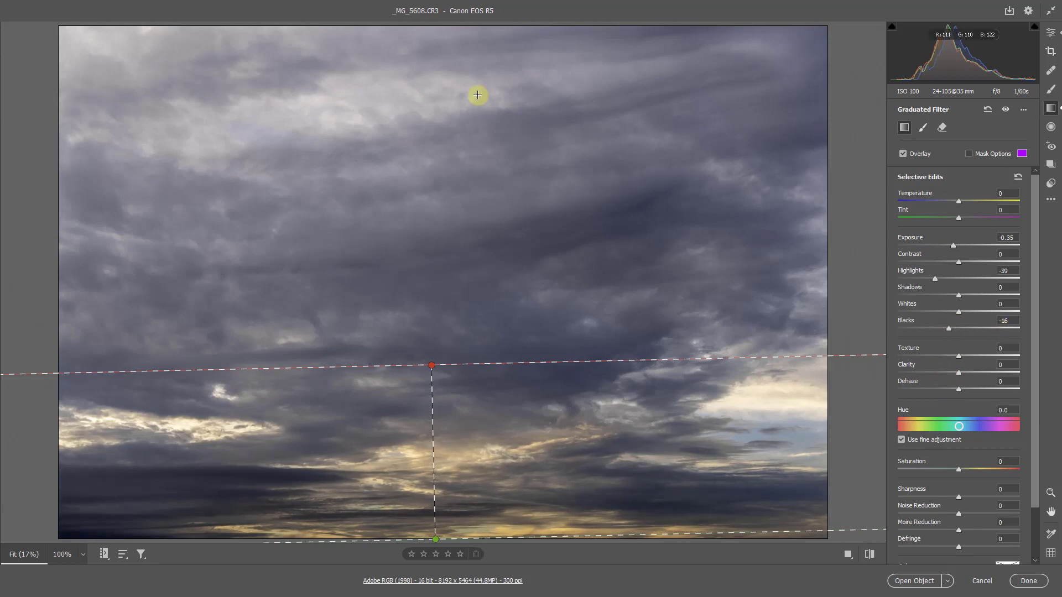
- Add graduated filters from the photo's upper edge to mid-sky with exposure -0.55, and across its upper-left corner with exposure -0.20 and temperature -15
drag(419, 27, 431, 343)
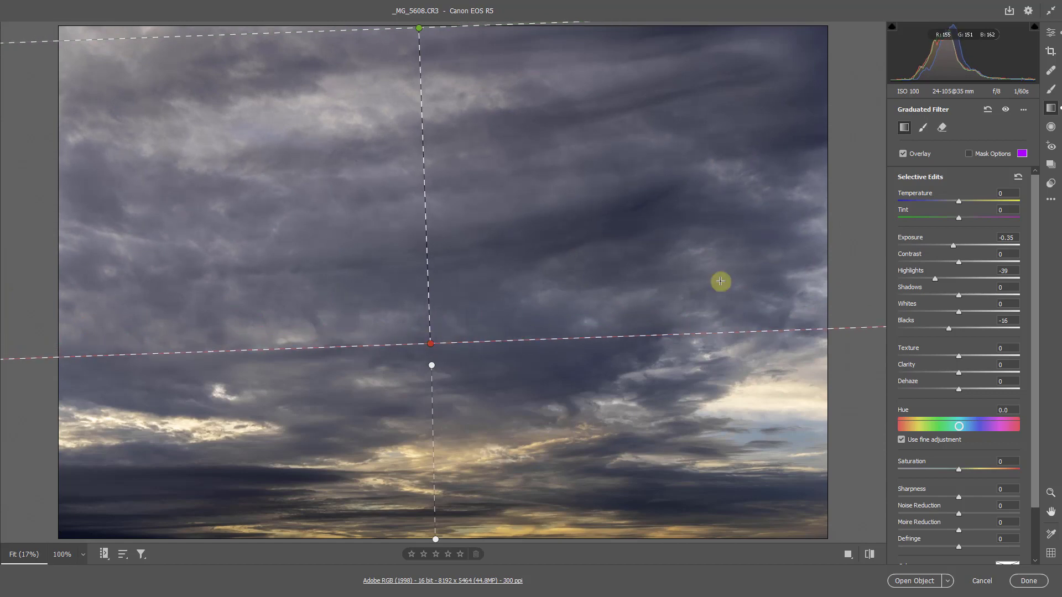
drag(953, 248, 950, 247)
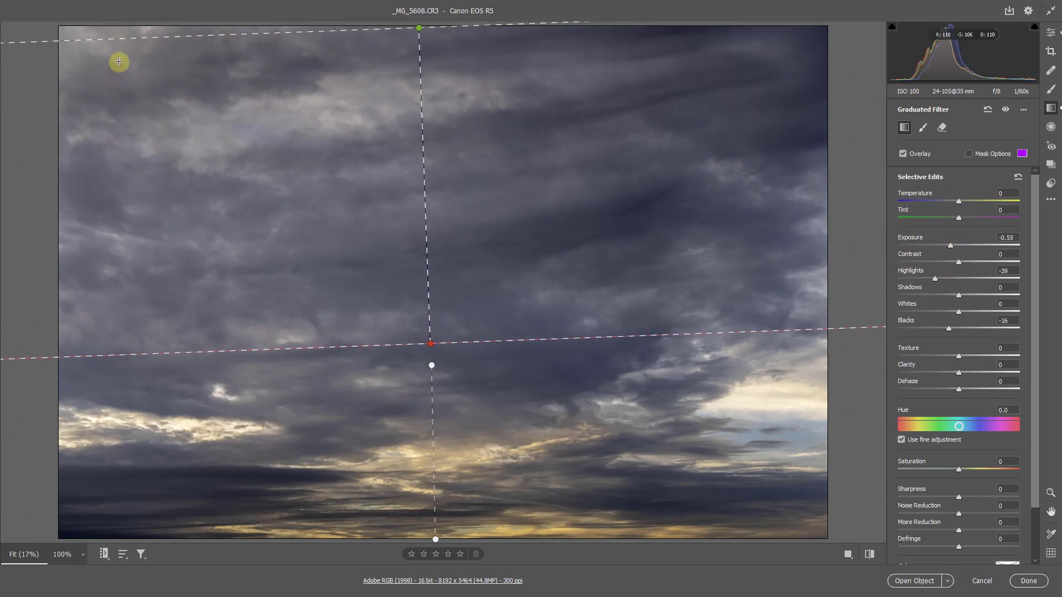
drag(87, 25, 116, 181)
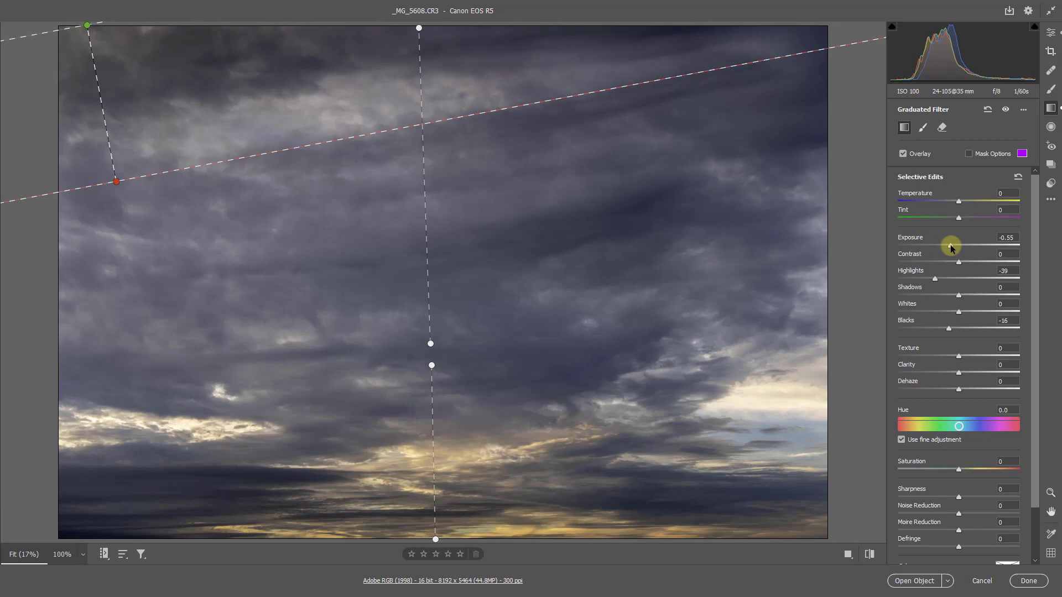
drag(951, 247, 957, 250)
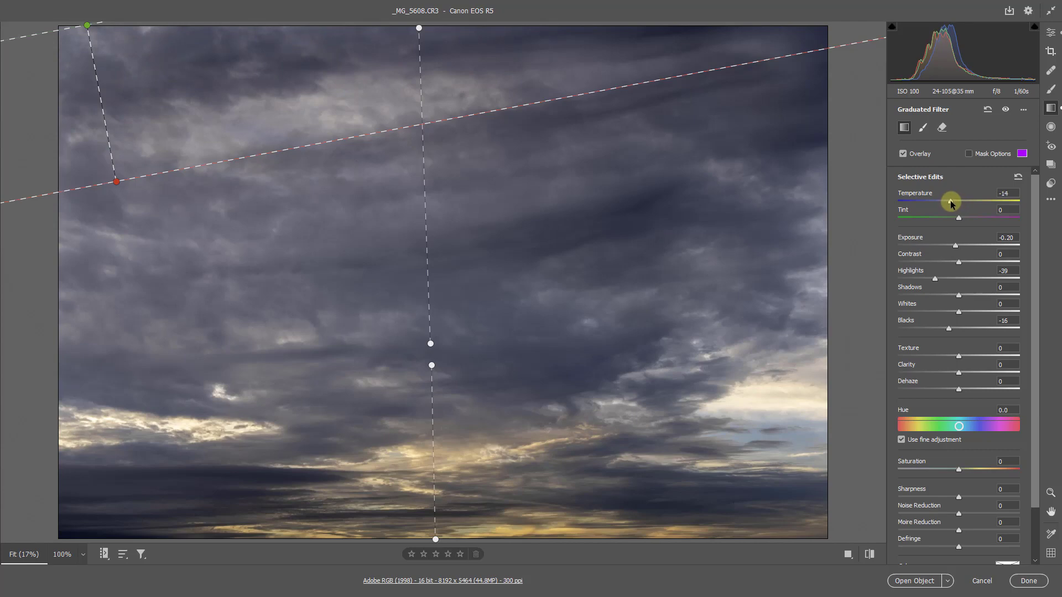
drag(950, 204, 948, 203)
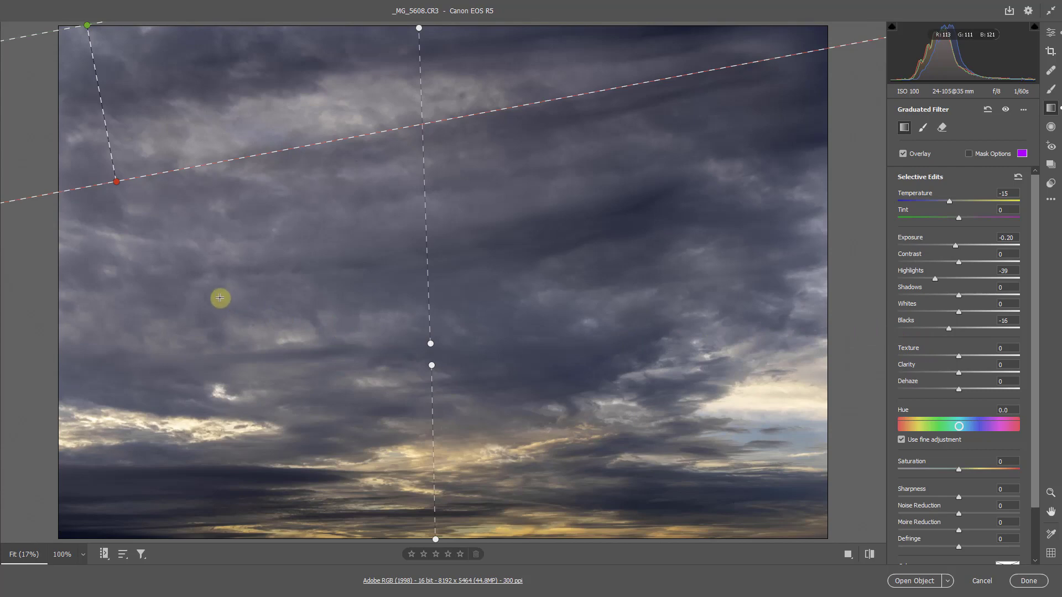
- Add a horizontal graduated filter from outside the photo's left edge to past its centre, and reset its local correction settings
drag(39, 282, 641, 282)
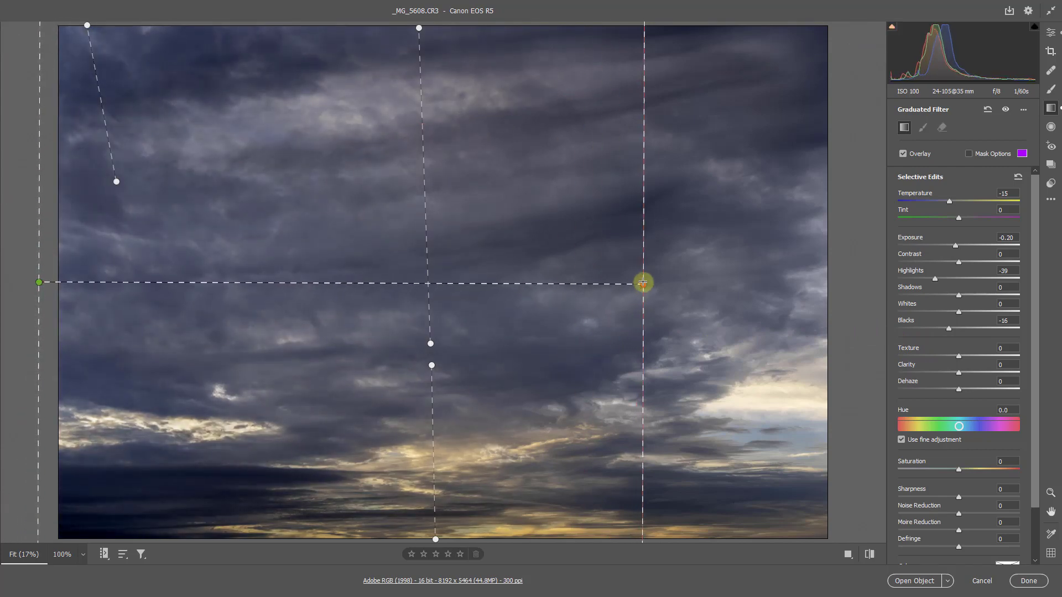
right_click(247, 247)
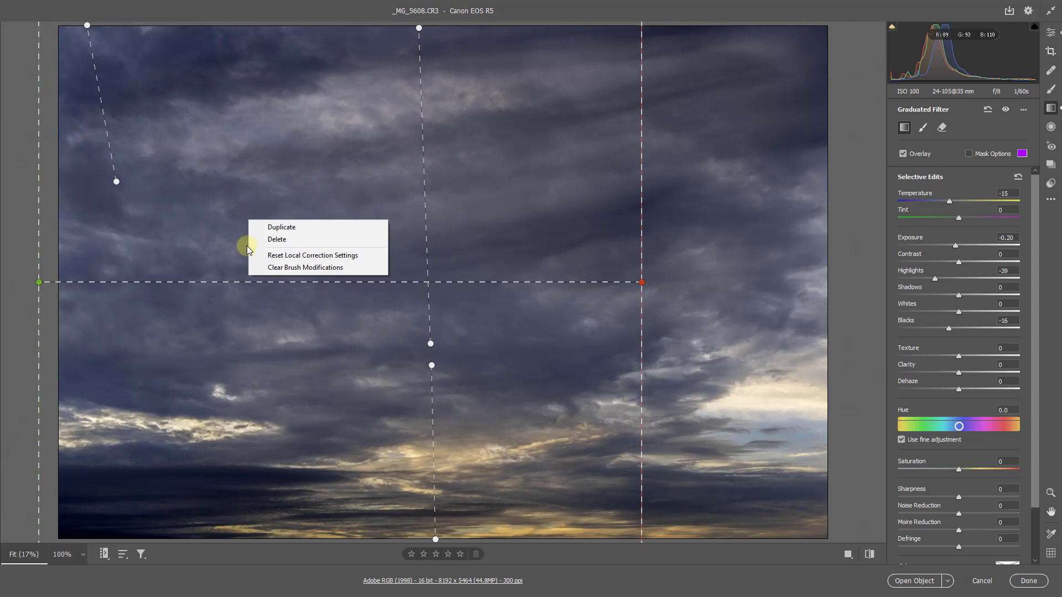
click(272, 259)
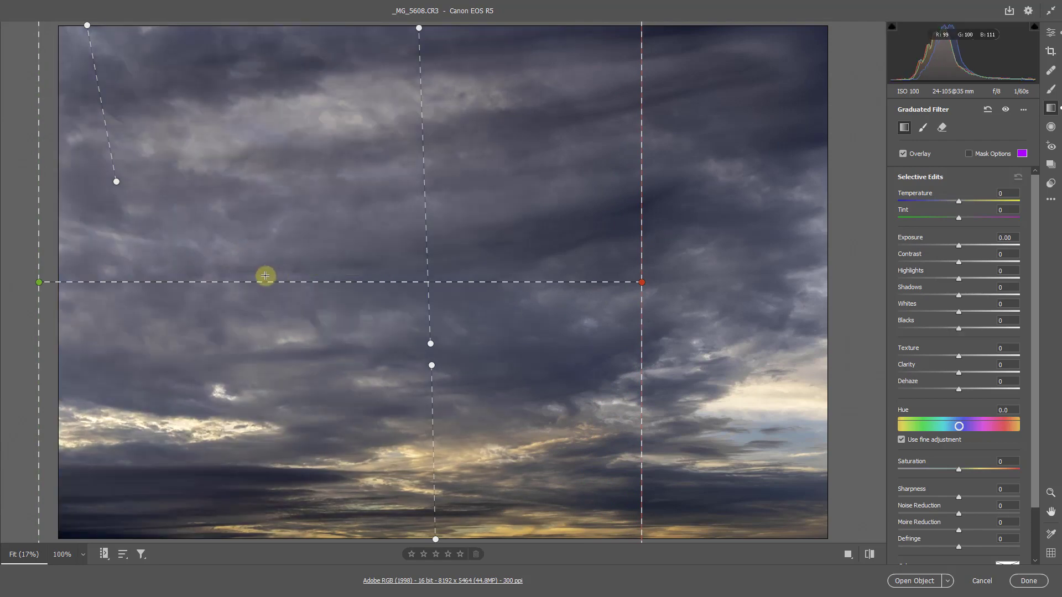
- Hide the overlay and set the left-side filter's highlights to -64, exposure to -0.20 and blacks to -15
key(v)
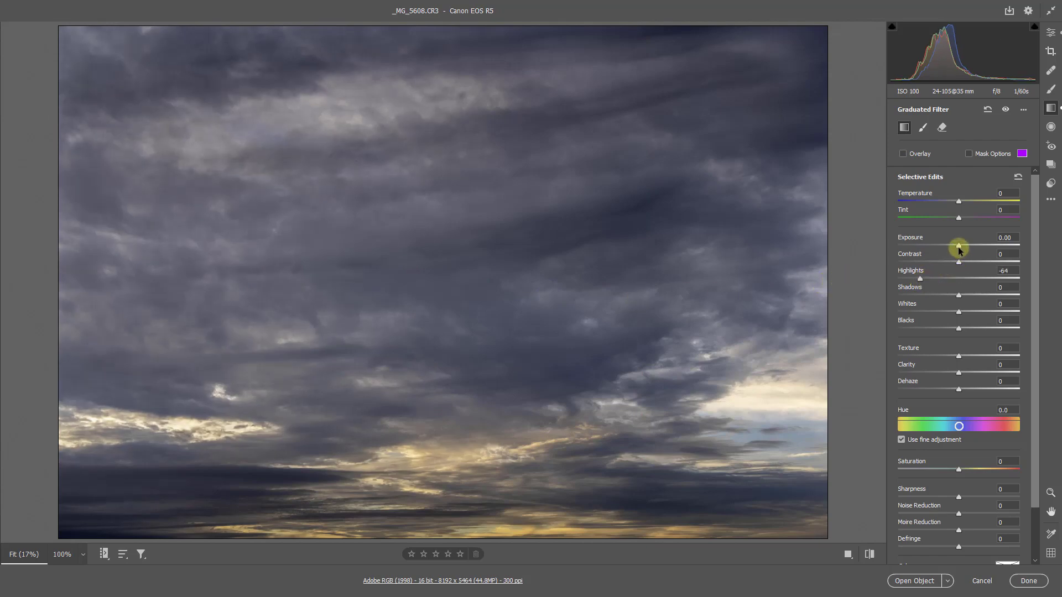
drag(958, 248, 955, 250)
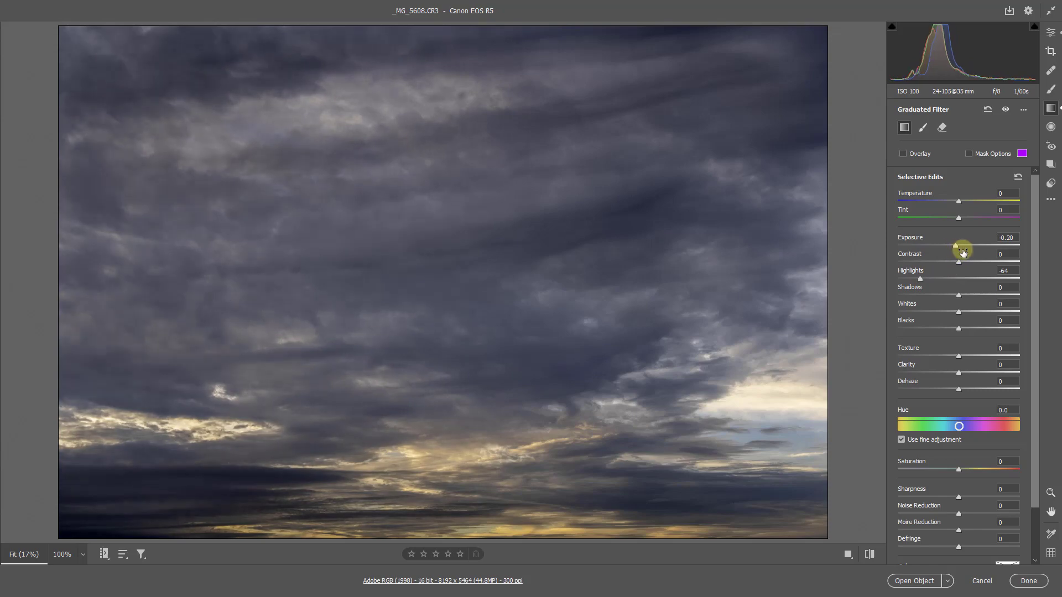
drag(958, 329, 949, 331)
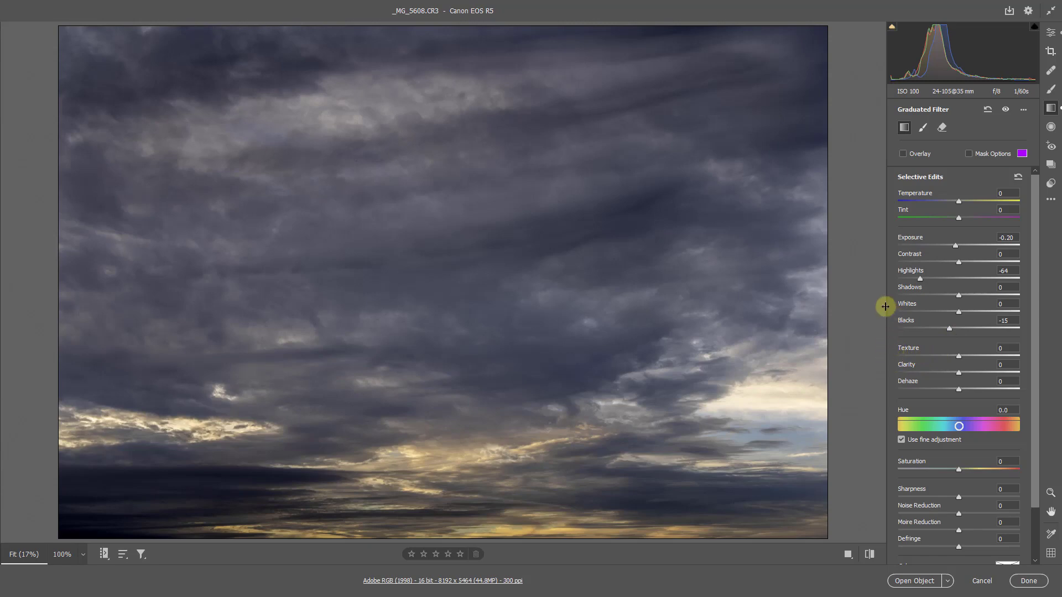
- Add a horizontal graduated filter from outside the photo's right edge to near its centre, and reset its local correction settings
drag(852, 277, 564, 270)
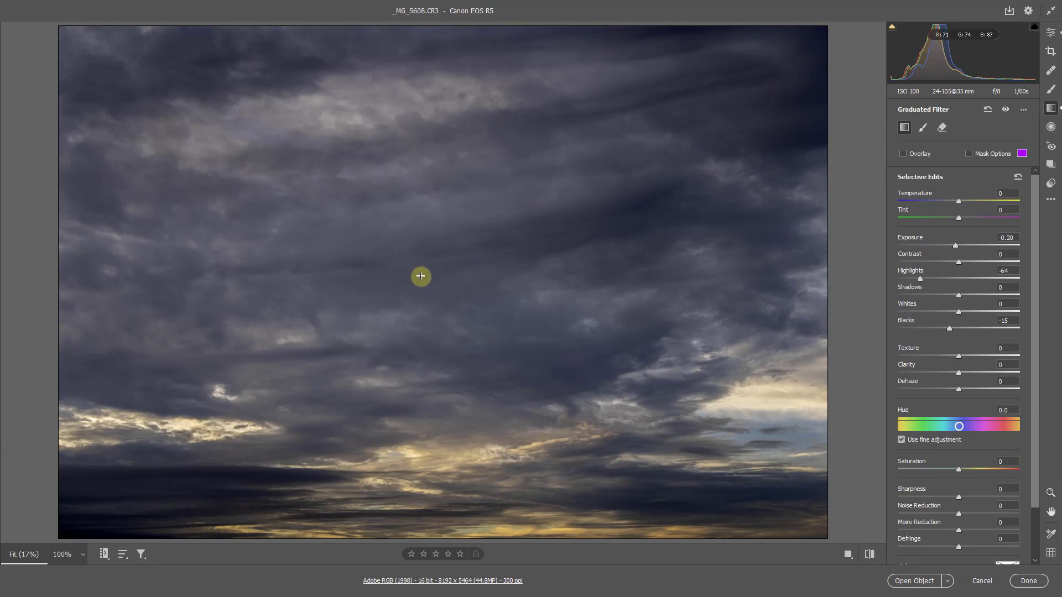
key(v)
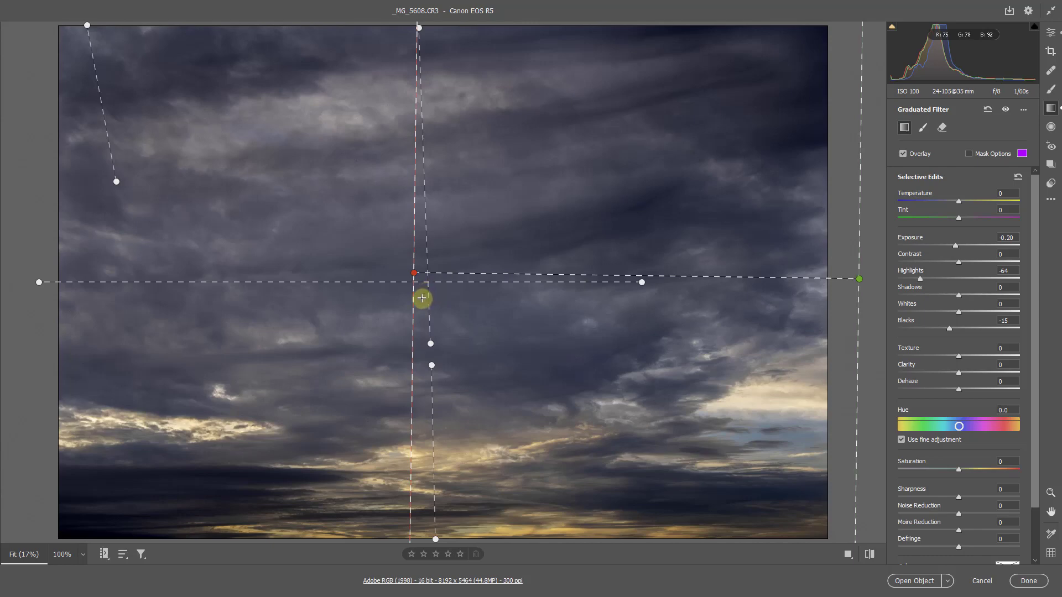
key(v)
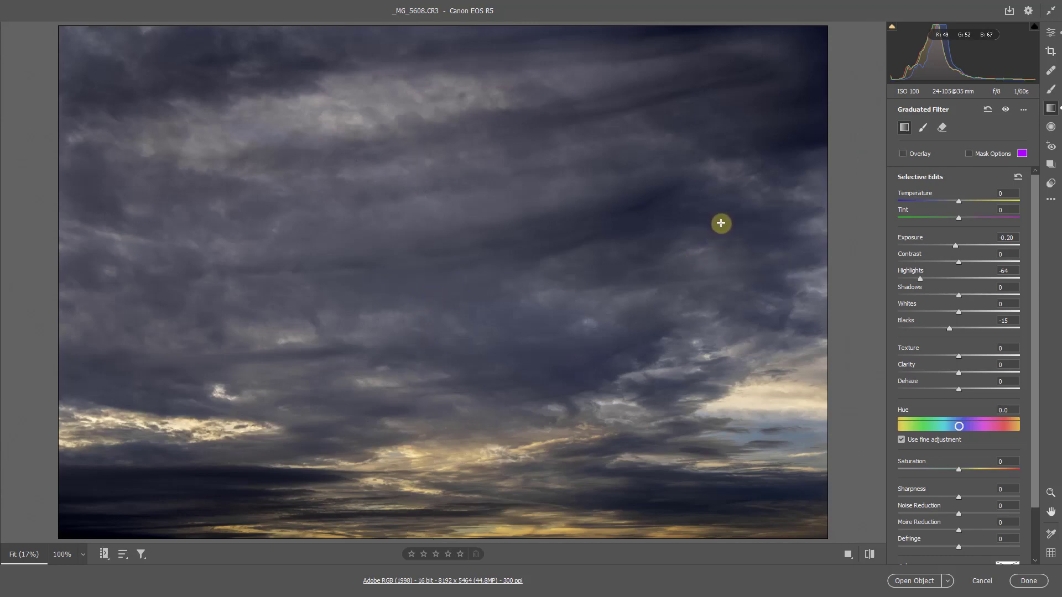
right_click(700, 230)
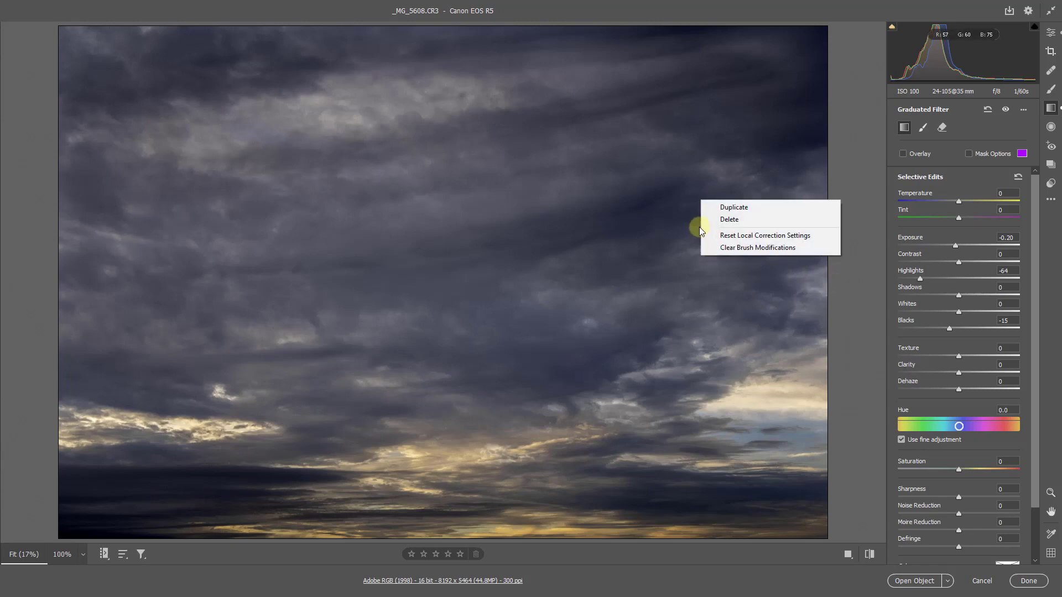
click(722, 235)
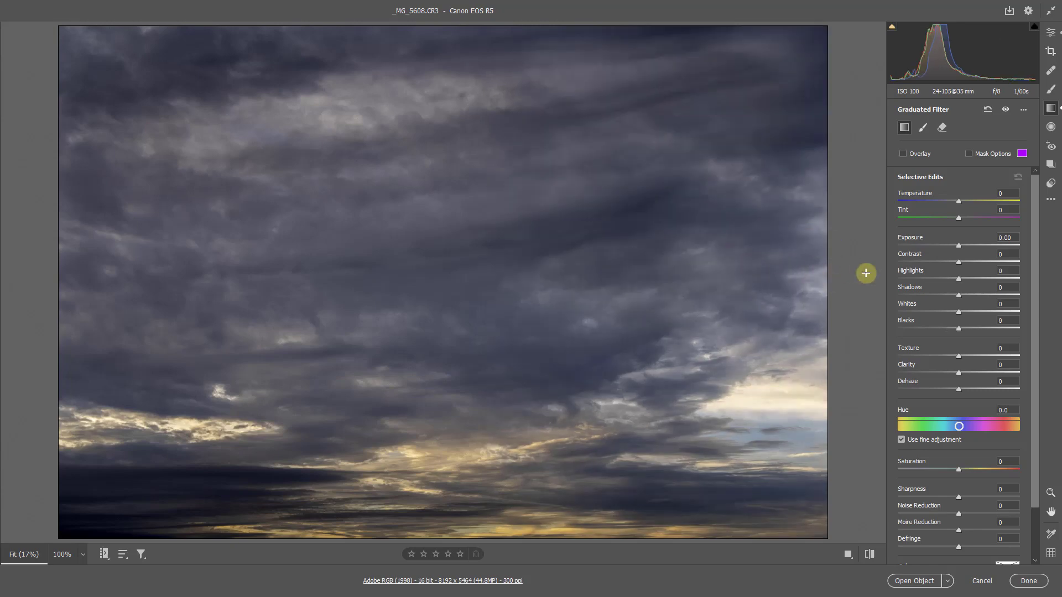
- Set the right-side filter's highlights to -64 and exposure to -0.45
drag(935, 281, 920, 280)
drag(958, 245, 953, 249)
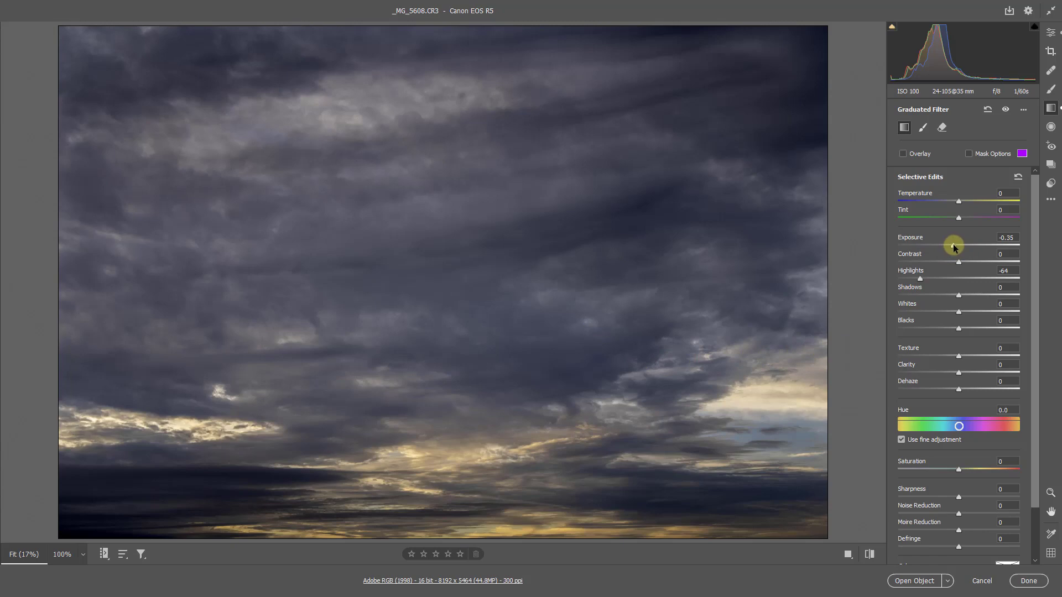
drag(952, 246, 950, 246)
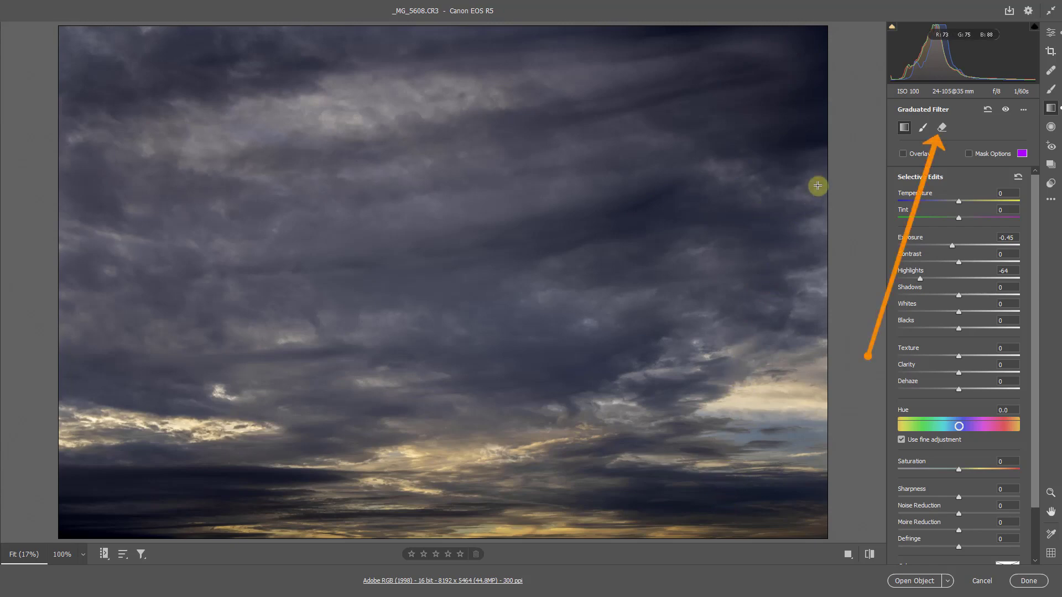
- Erase part of the right-side filter over the dark clouds in the photo's upper right, using an eraser of size 6 and flow 7
click(942, 131)
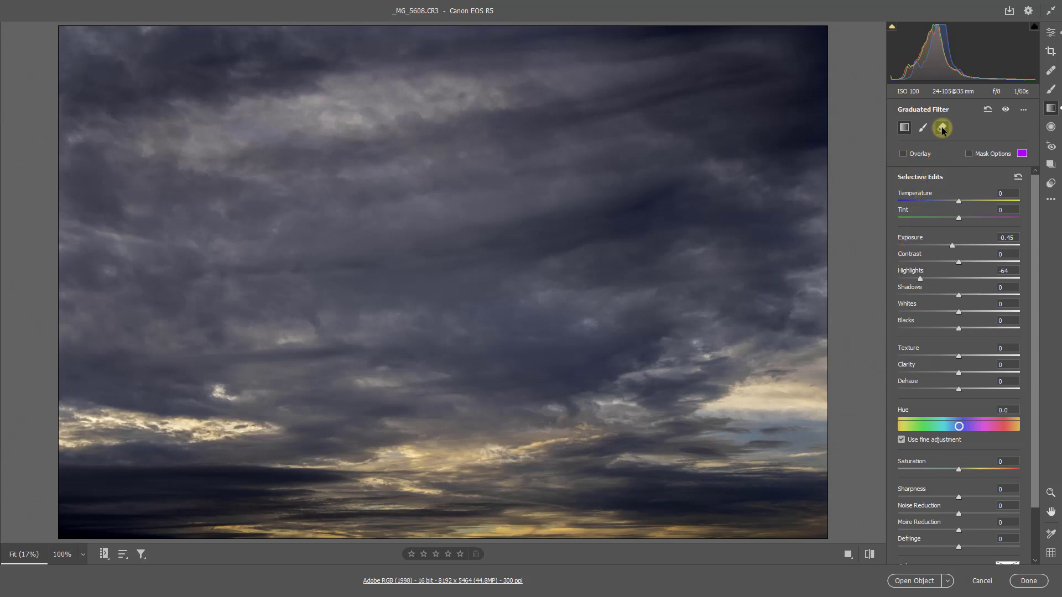
click(941, 129)
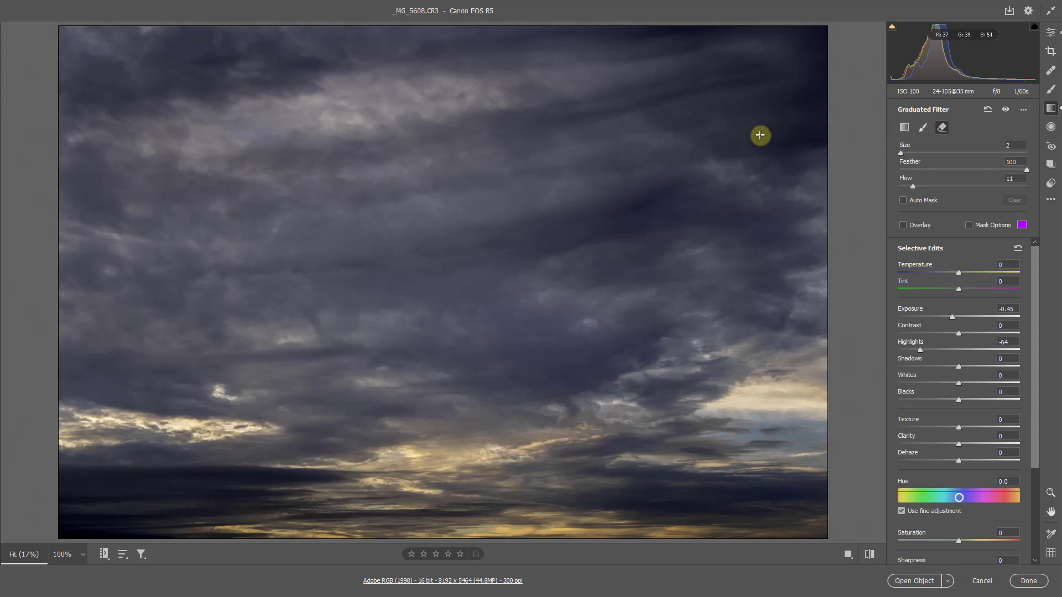
key(bracketright)
key(bracketright)
key(bracketright)
key(bracketright)
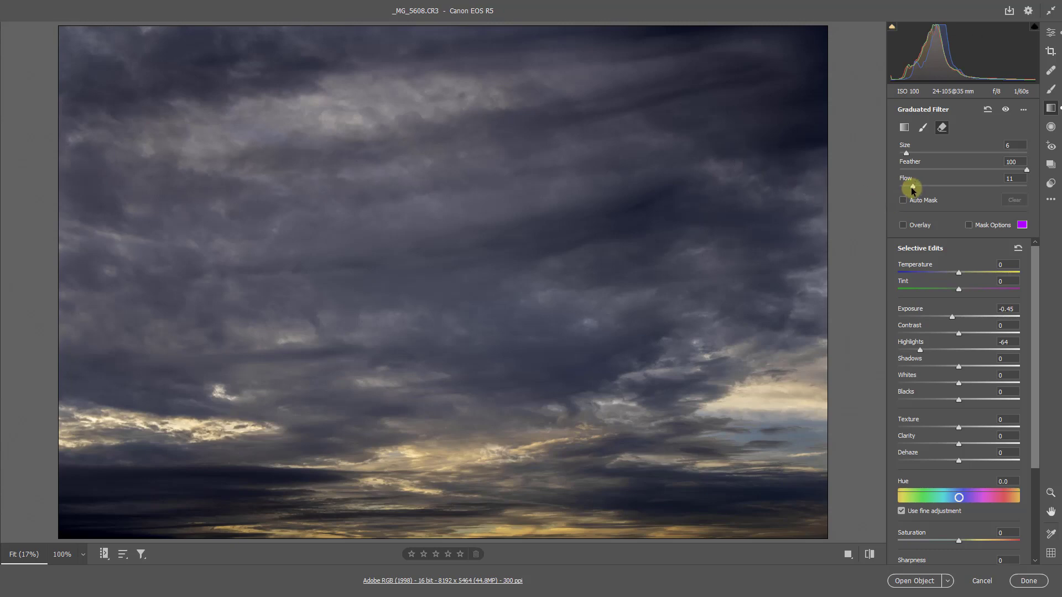
drag(909, 188, 909, 188)
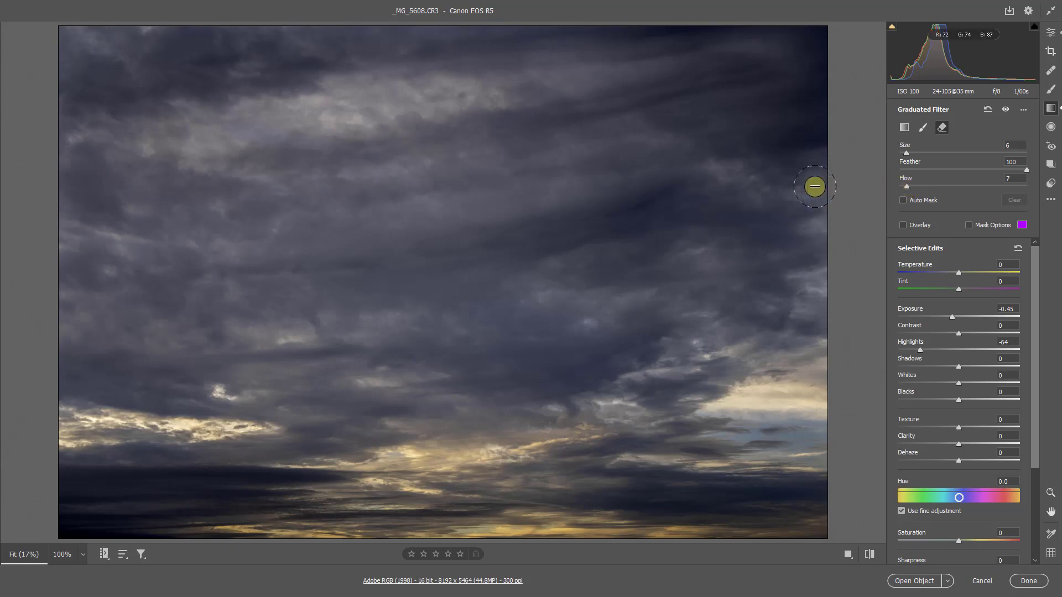
mouse_move(675, 116)
mouse_down()
mouse_move(788, 91)
mouse_move(697, 138)
mouse_move(846, 108)
mouse_move(731, 51)
mouse_move(834, 55)
mouse_move(822, 37)
mouse_move(848, 91)
mouse_move(730, 107)
mouse_move(846, 132)
mouse_move(706, 154)
mouse_move(717, 175)
mouse_up()
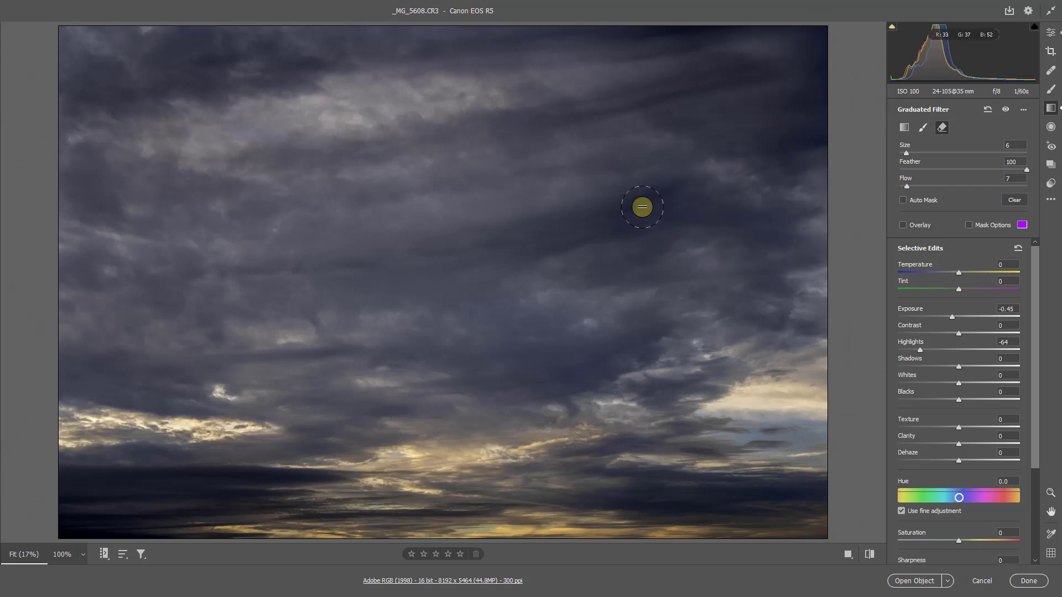
- Set the filter eraser's size to 5 and return to the photo's general edit settings
key(bracketleft)
key(bracketleft)
key(bracketleft)
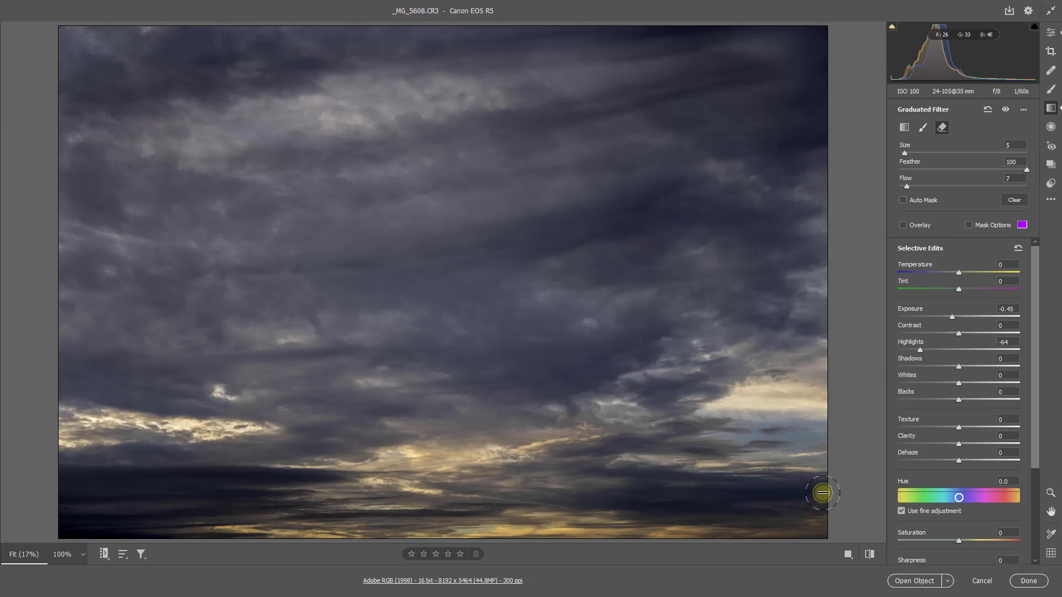
key(bracketright)
key(bracketright)
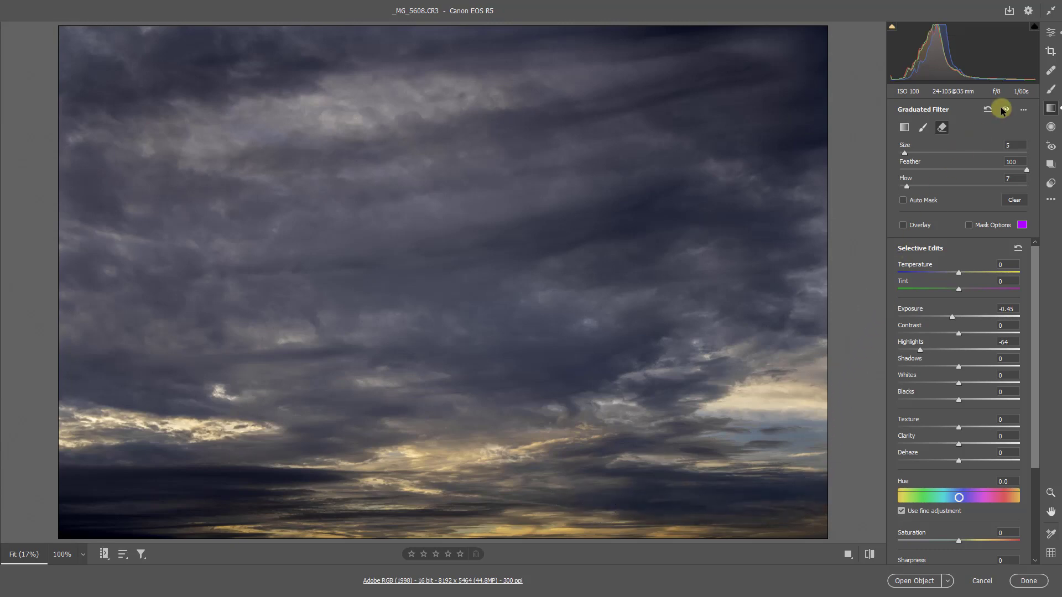
click(1052, 33)
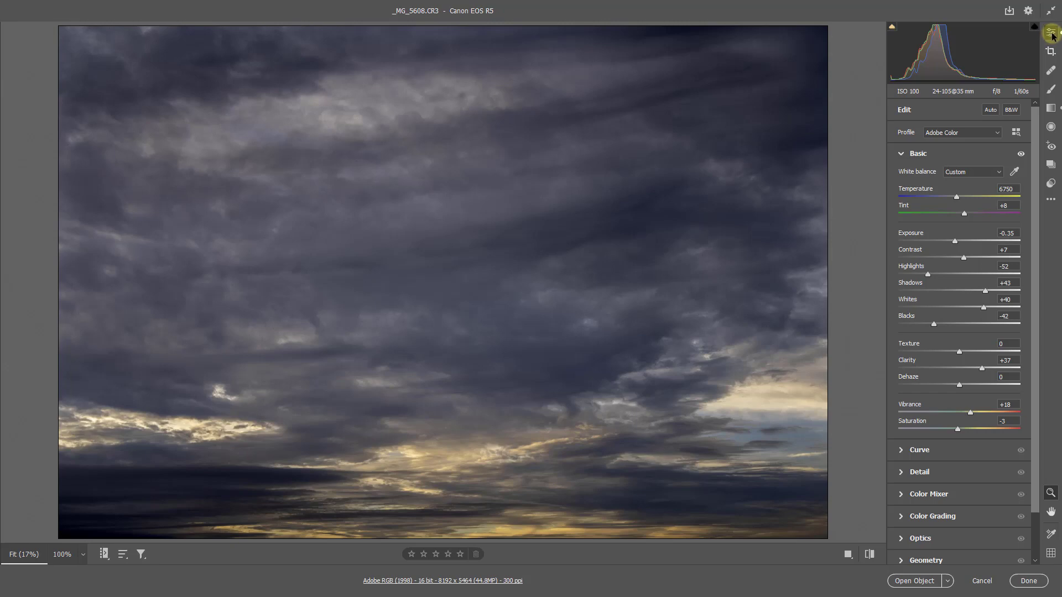
- Reopen the graduated filters and shorten the left-side filter by moving its inner end closer to the photo's centre
click(1050, 108)
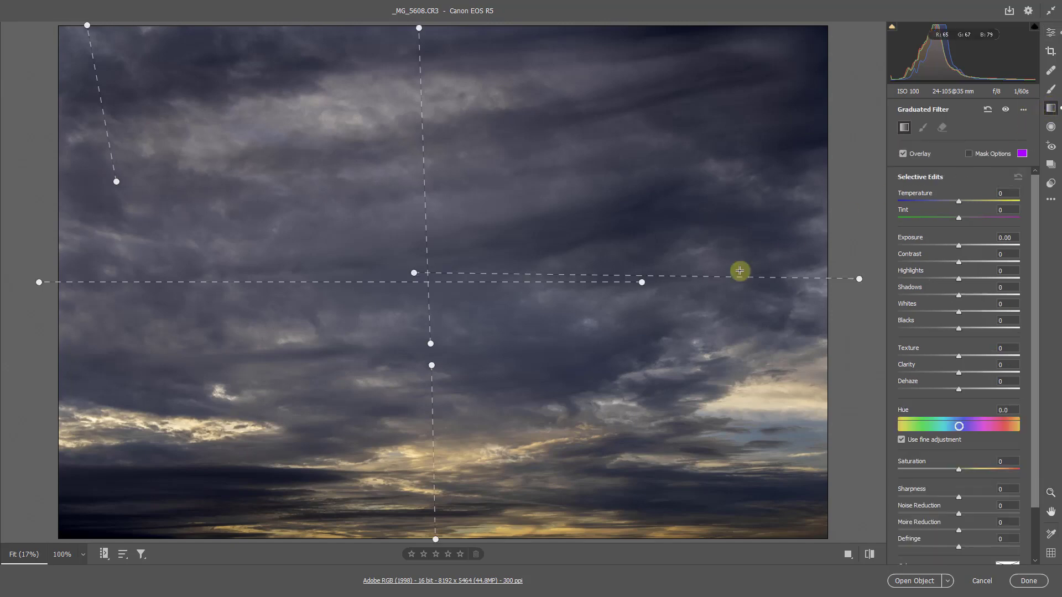
mouse_move(641, 283)
drag(641, 283, 594, 285)
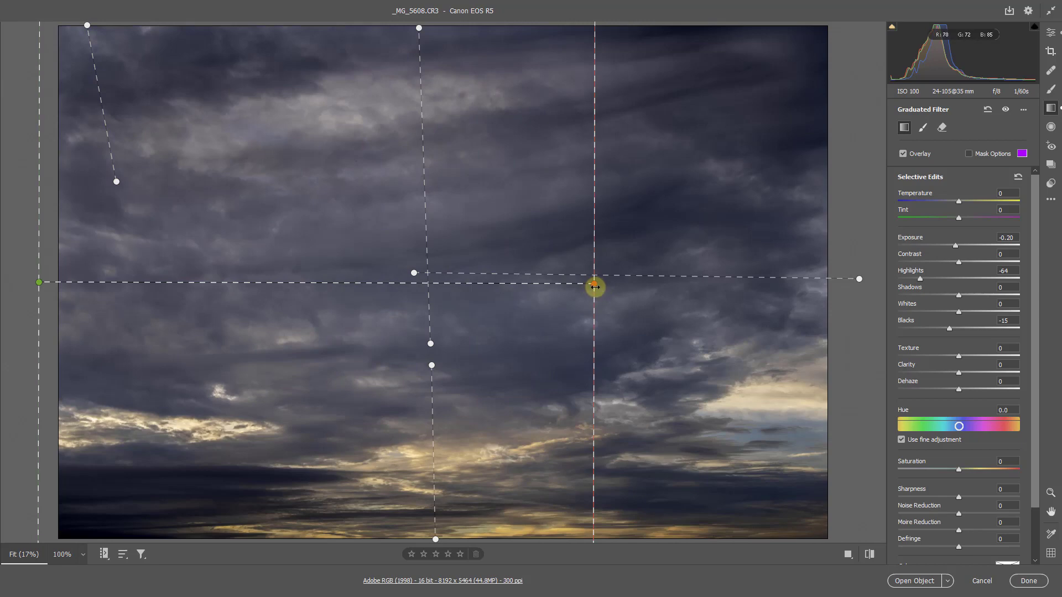
- Erase the left-side filter's effect in the photo's dark lower-left corner, using an eraser of size 6 and flow 4
click(942, 129)
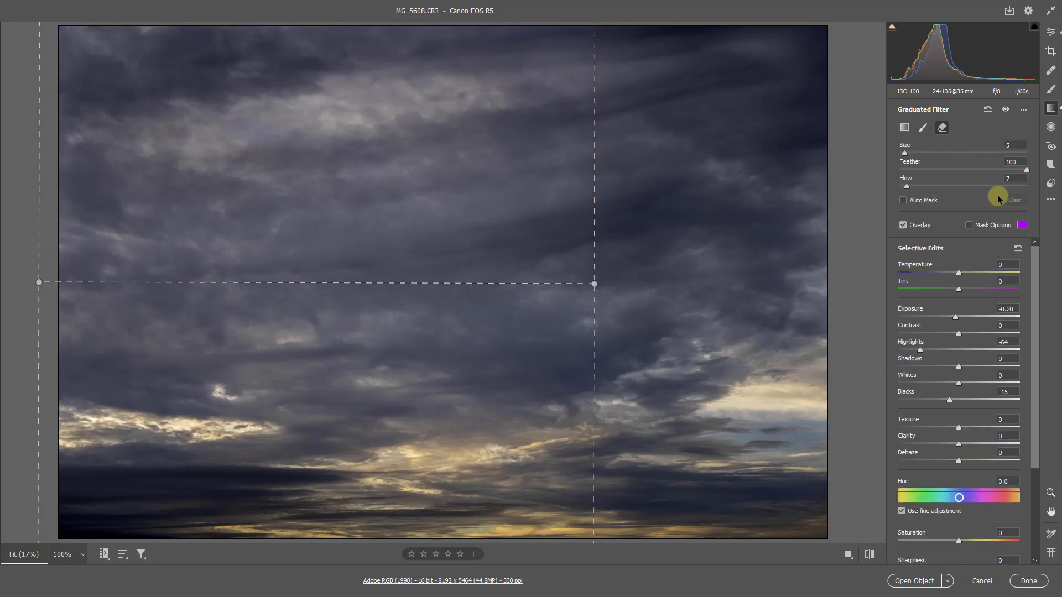
click(1014, 177)
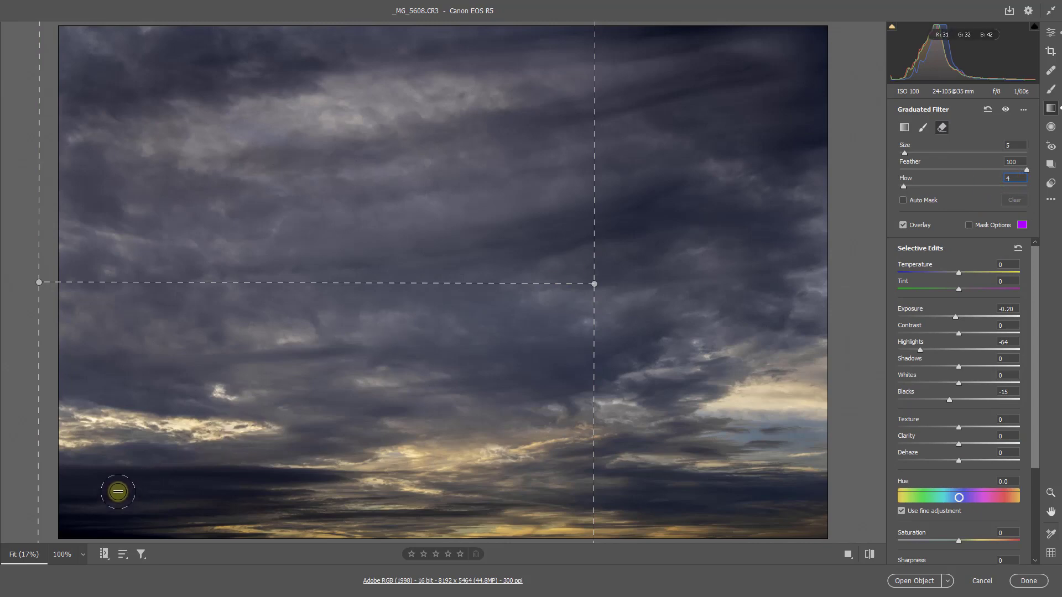
key(bracketright)
mouse_move(61, 499)
mouse_down()
mouse_move(90, 489)
mouse_move(274, 485)
mouse_move(72, 491)
mouse_move(218, 498)
mouse_move(167, 522)
mouse_move(221, 537)
mouse_move(111, 488)
mouse_move(334, 483)
mouse_move(80, 521)
mouse_up()
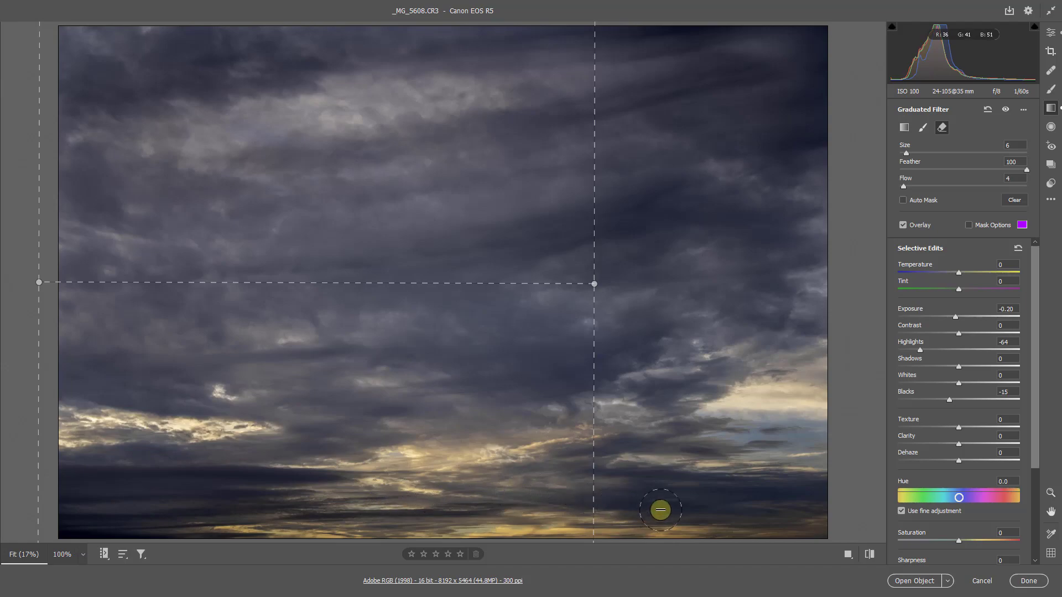
- Leave the graduated filters and compare the sky before and after by hiding and showing the _MG_5608 copy layer
click(1050, 32)
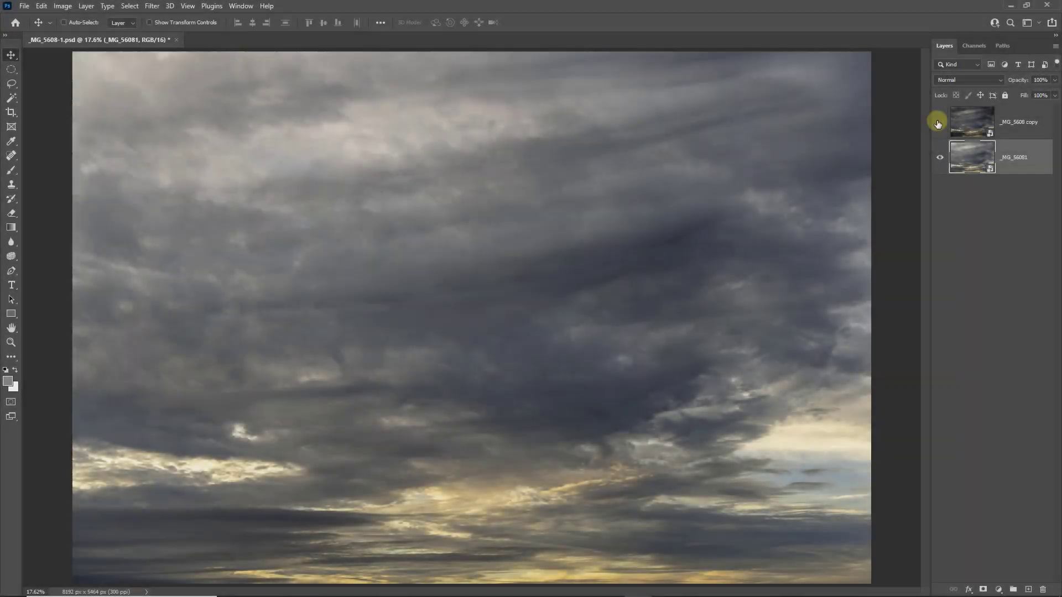
click(939, 121)
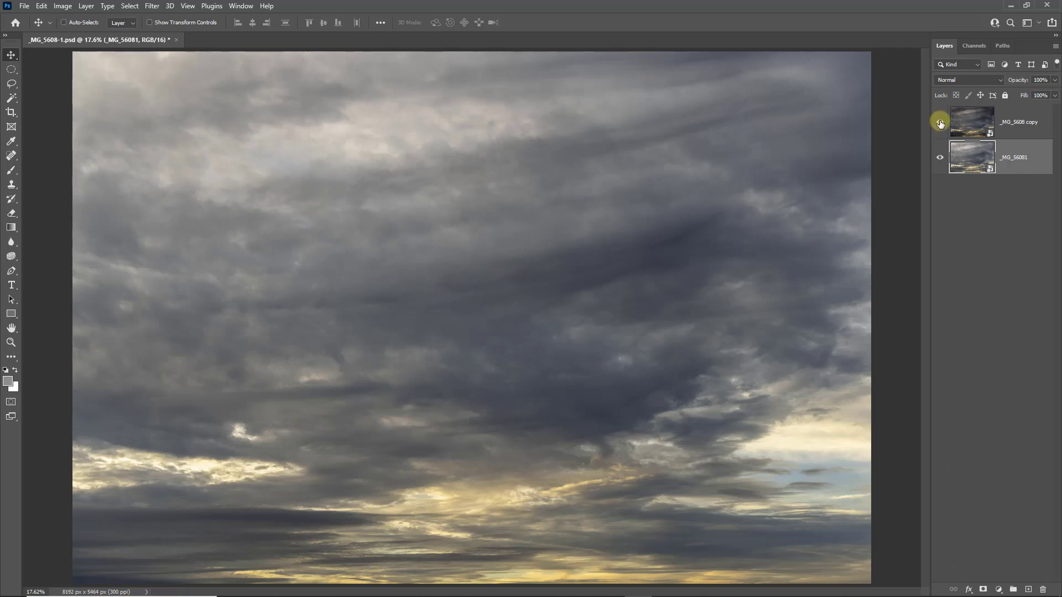
click(939, 122)
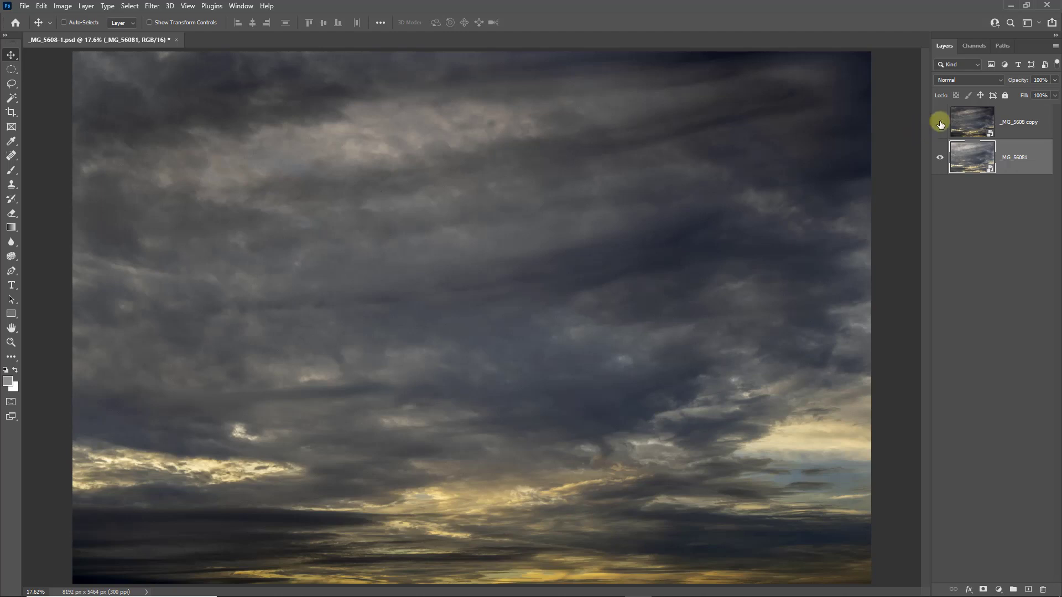
click(940, 124)
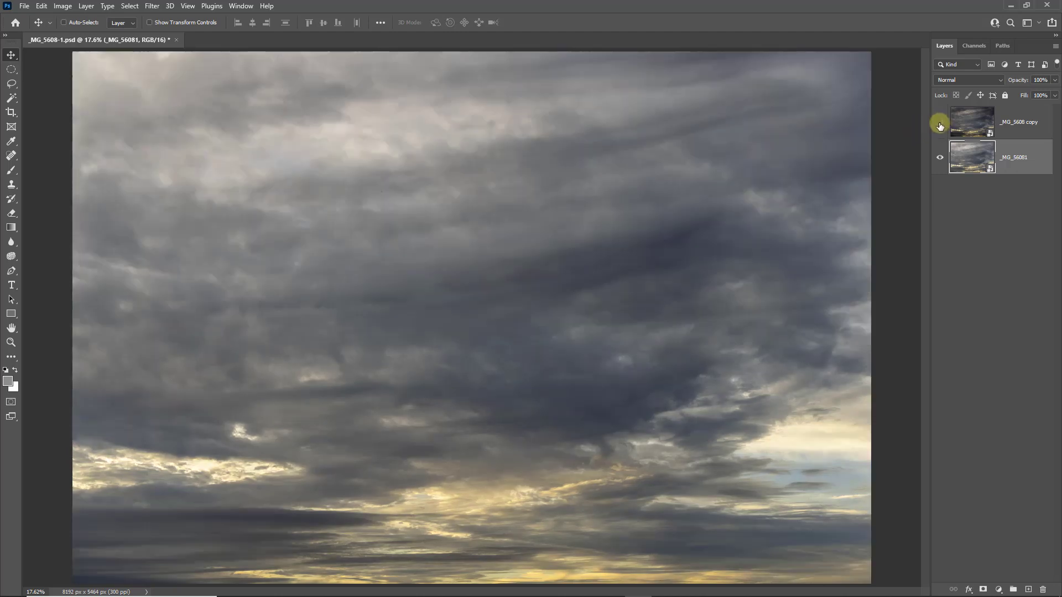
click(939, 124)
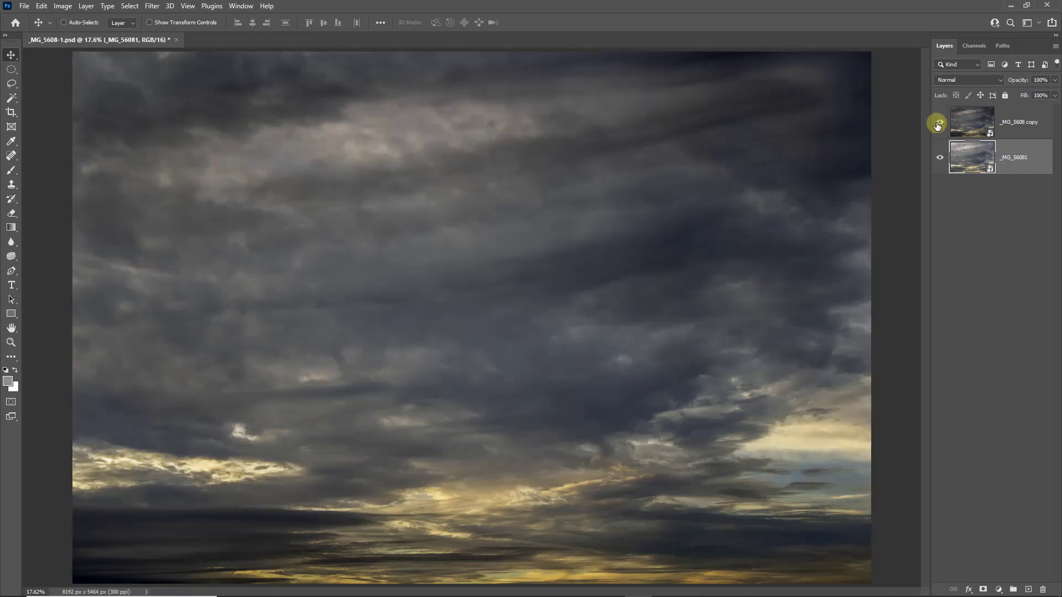
click(938, 125)
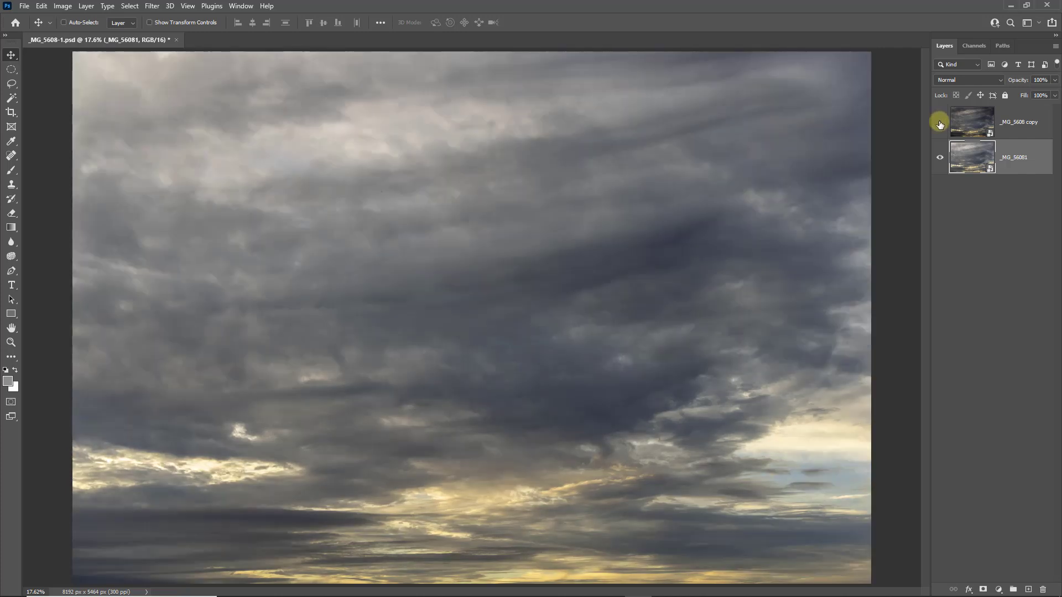
click(939, 124)
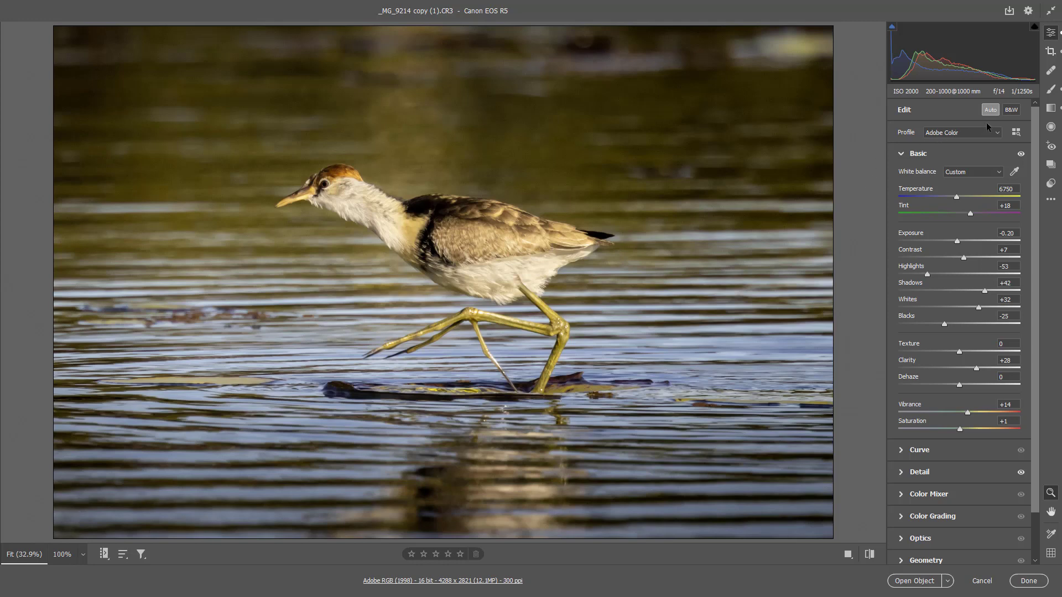
- Draw a graduated filter on the bird photo from its bottom edge up to the bird's legs and reset its local correction settings
click(1051, 111)
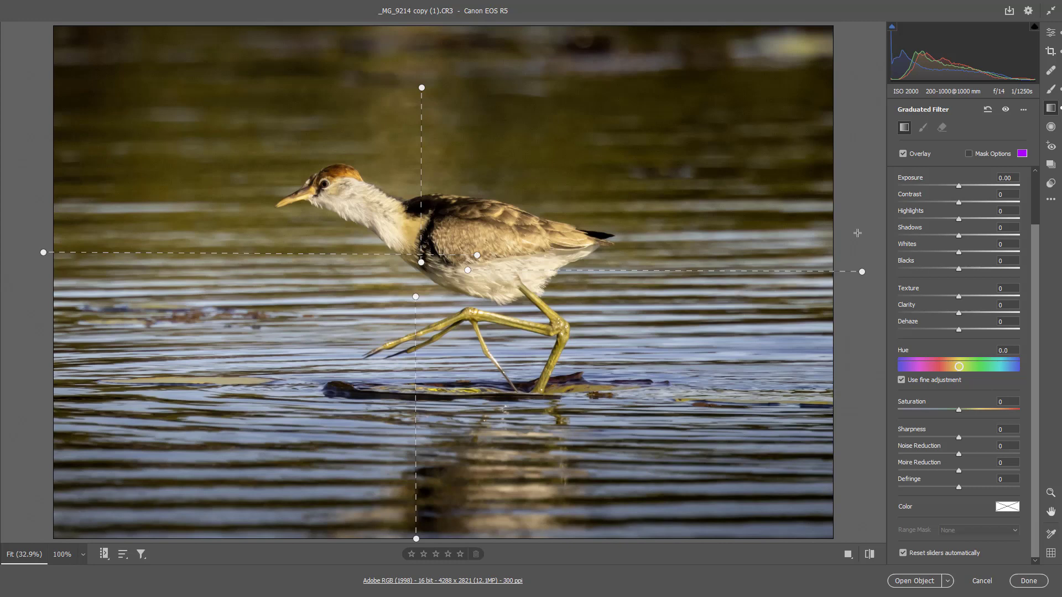
click(858, 234)
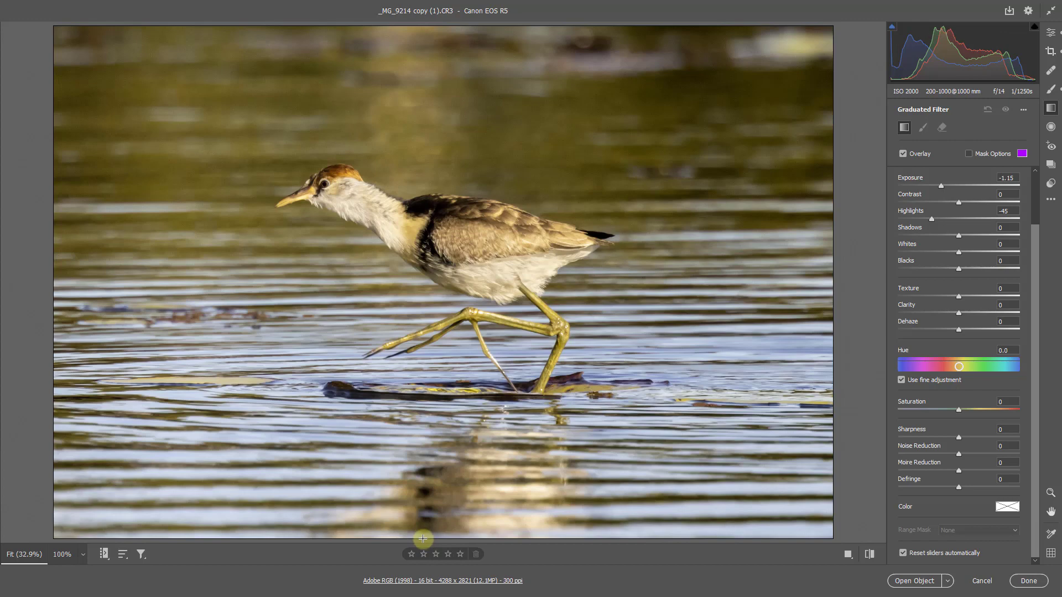
mouse_move(423, 539)
mouse_down()
mouse_move(433, 428)
mouse_move(421, 322)
mouse_up()
right_click(508, 428)
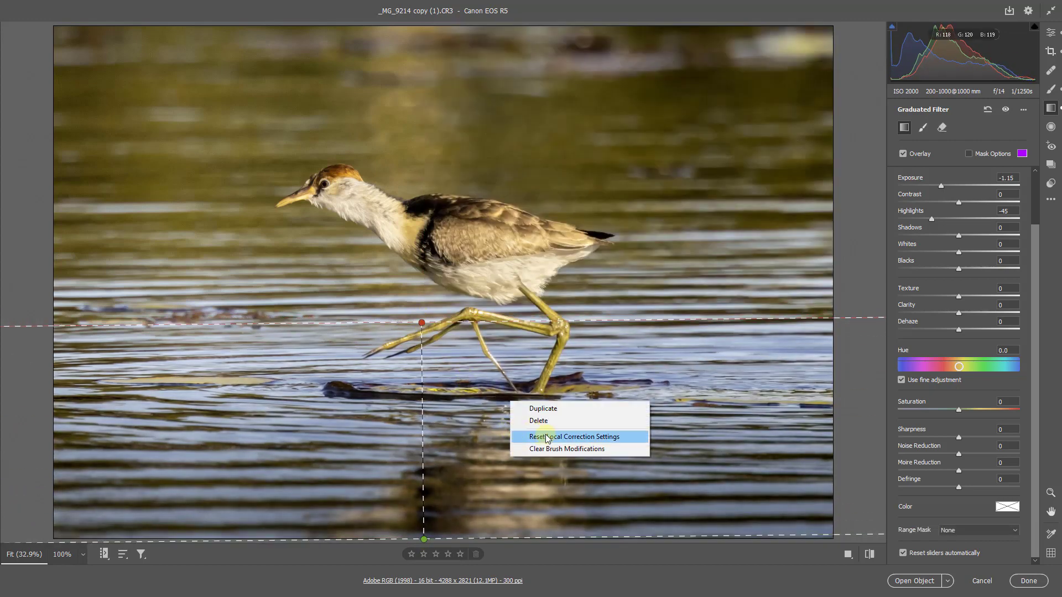
click(574, 437)
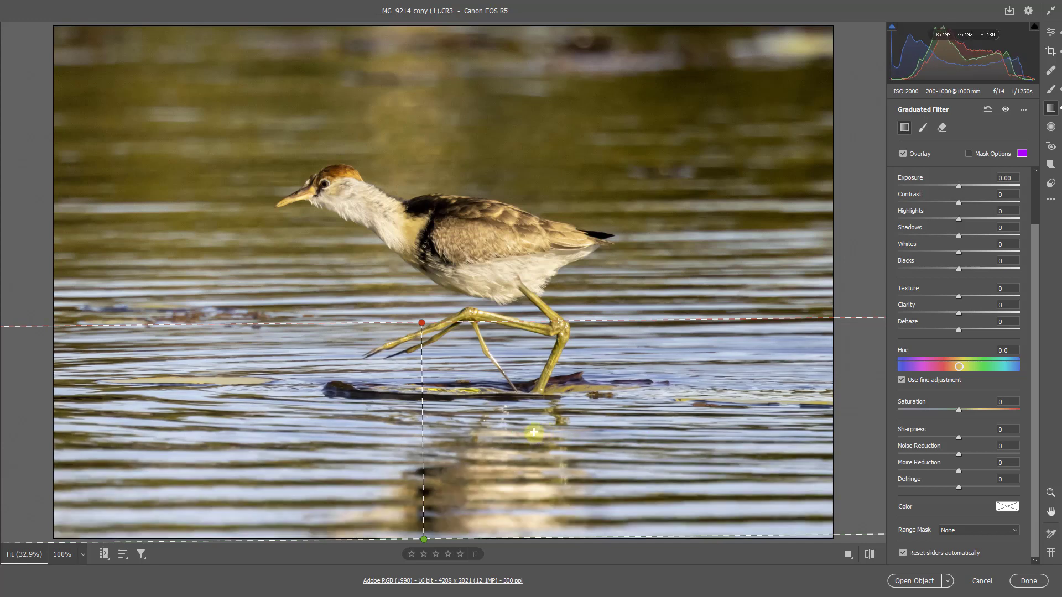
- Hide the filter overlay and set the bottom filter's highlights to -52 and exposure to -0.85
key(v)
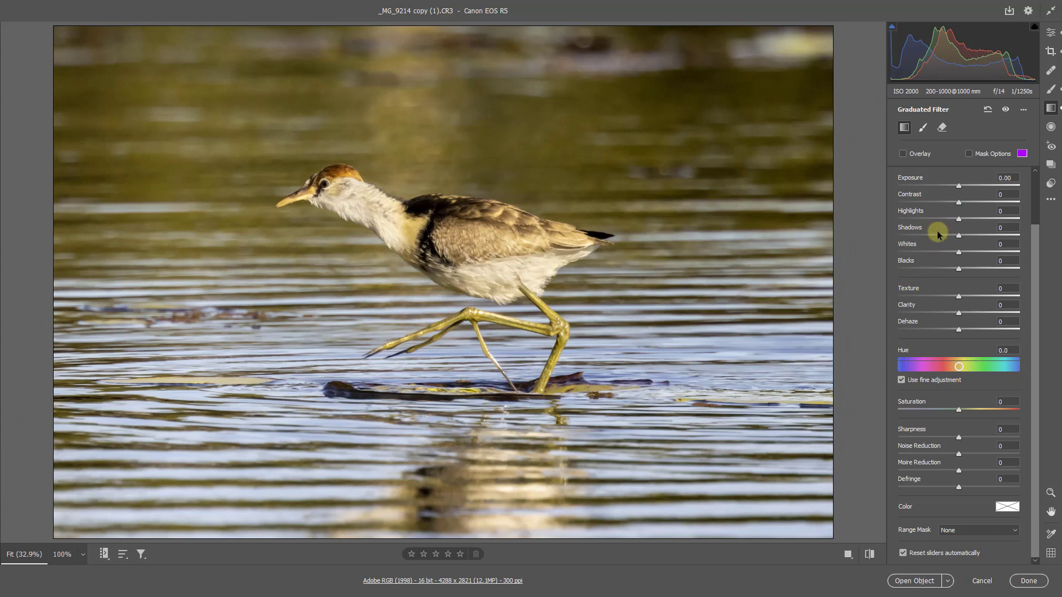
click(924, 218)
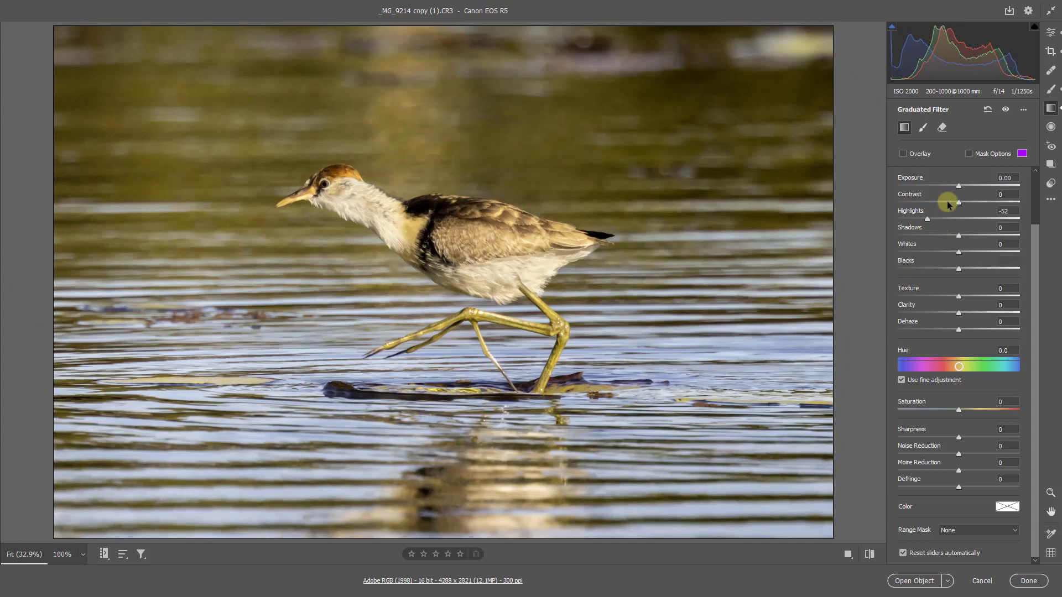
drag(958, 187, 946, 186)
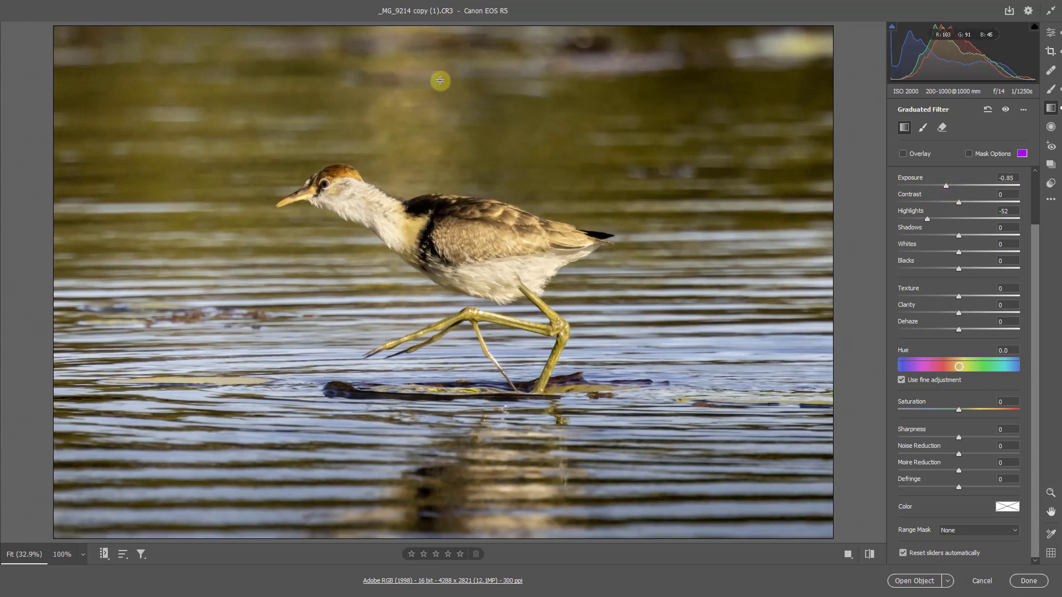
- Draw a graduated filter from the photo's top edge down to the bird's belly, reset its local corrections and straighten its inner end
drag(451, 26, 455, 298)
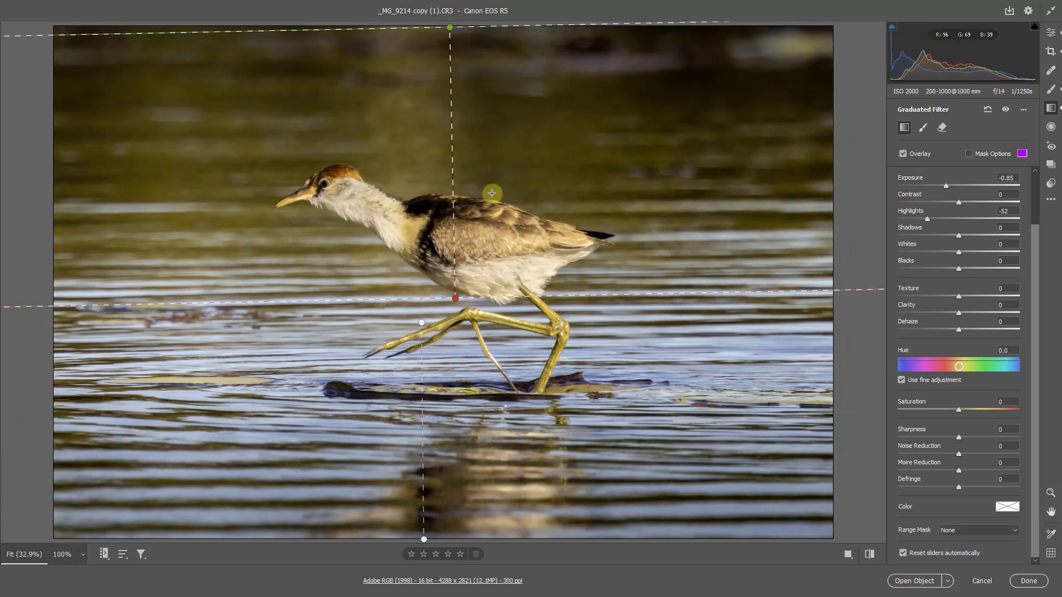
right_click(503, 140)
click(532, 147)
drag(455, 298, 448, 290)
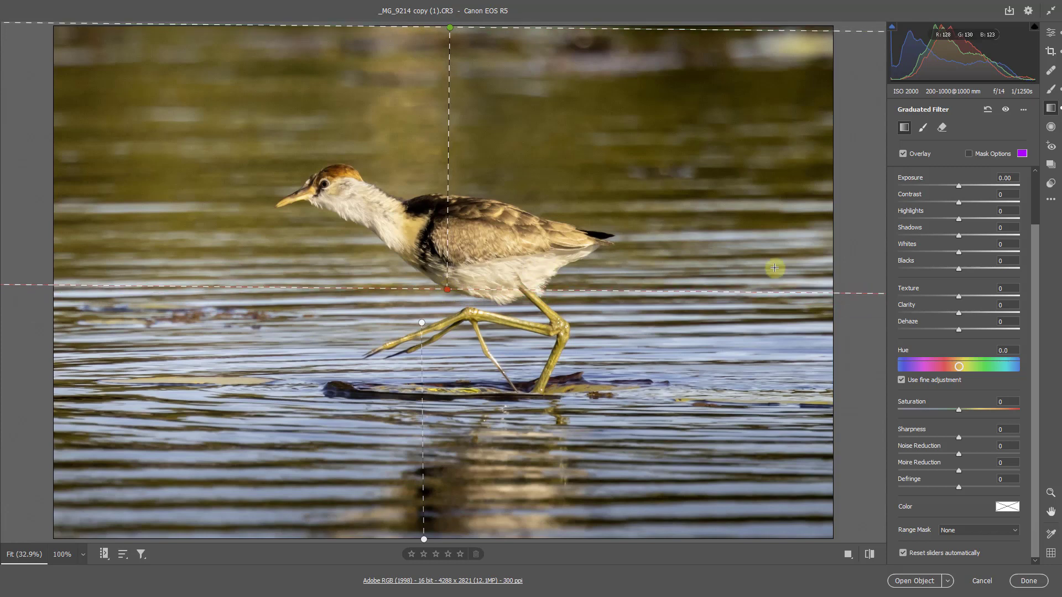
- Set the top filter's highlights to -41 and its exposure to -0.60
click(932, 220)
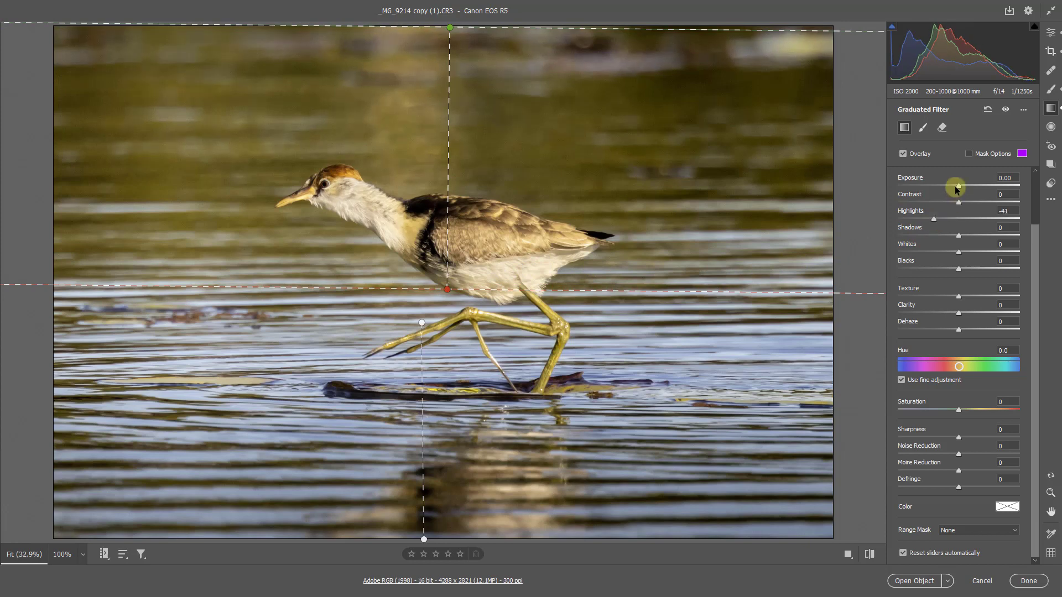
drag(956, 187, 942, 187)
click(943, 127)
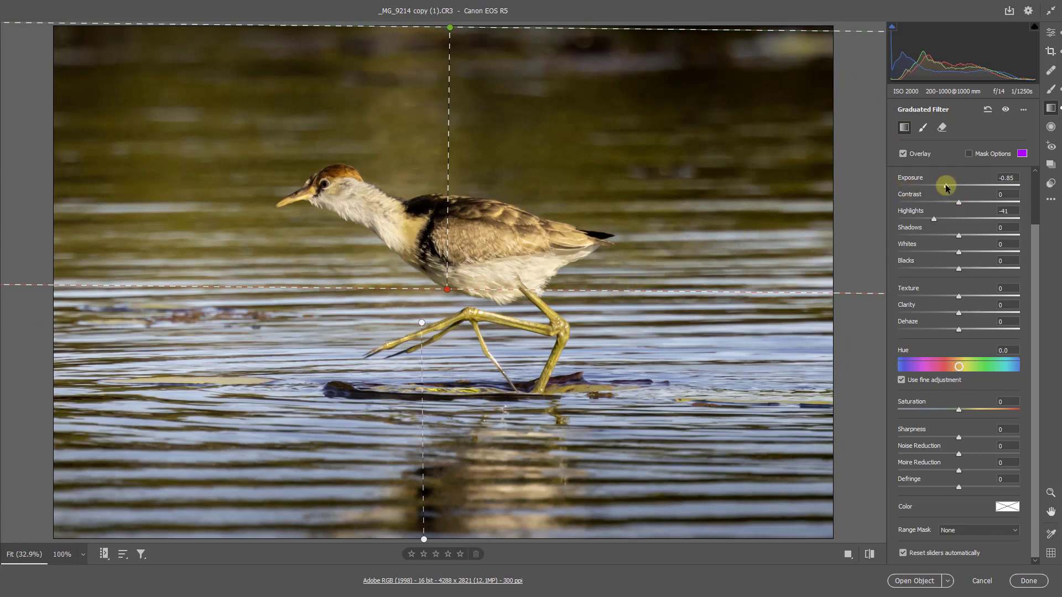
drag(945, 184, 950, 188)
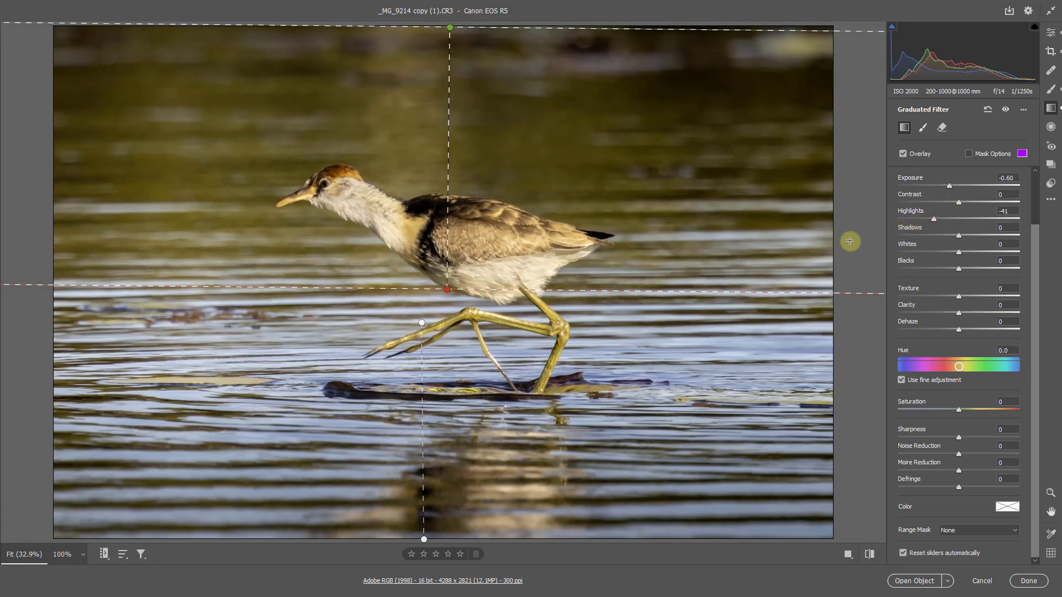
- Draw two more graduated filters, from beyond the photo's left and right edges inward past the centre around the bird's legs and belly
drag(27, 330, 31, 330)
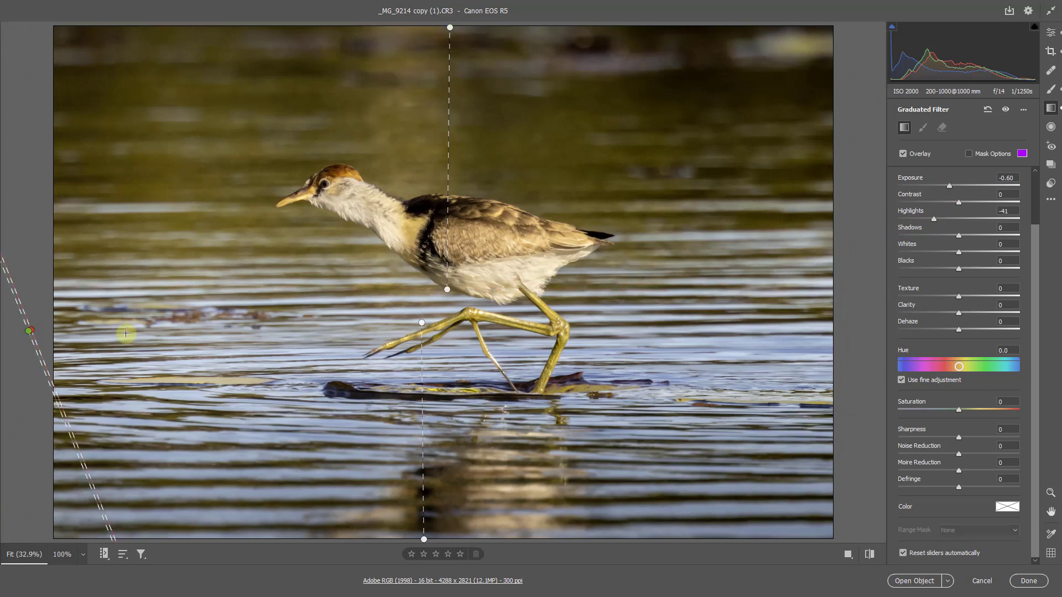
mouse_move(125, 333)
mouse_down()
mouse_move(578, 330)
mouse_move(564, 327)
mouse_up()
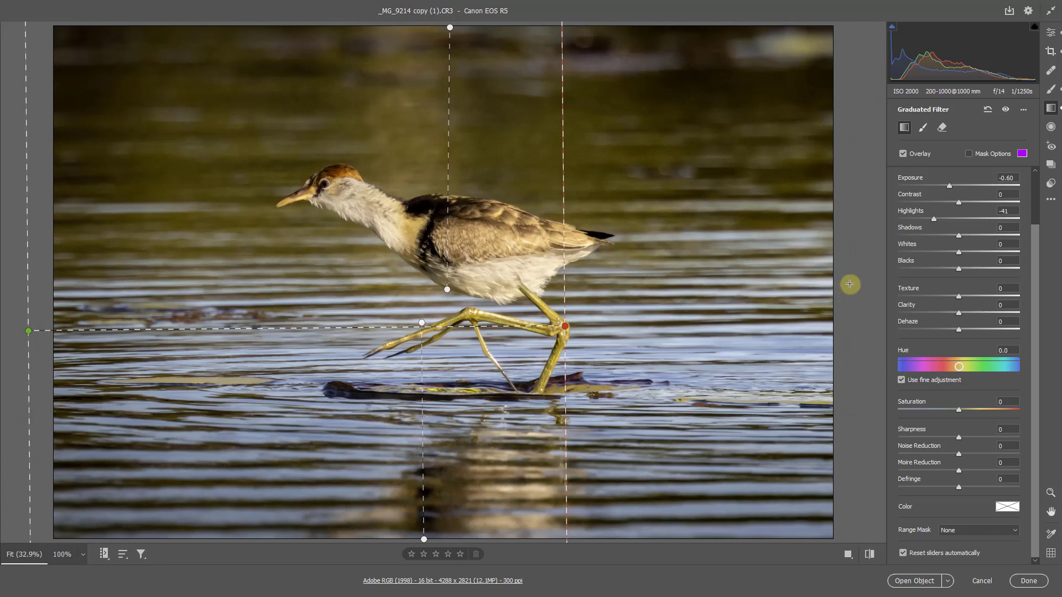
drag(870, 299, 829, 299)
drag(691, 301, 468, 294)
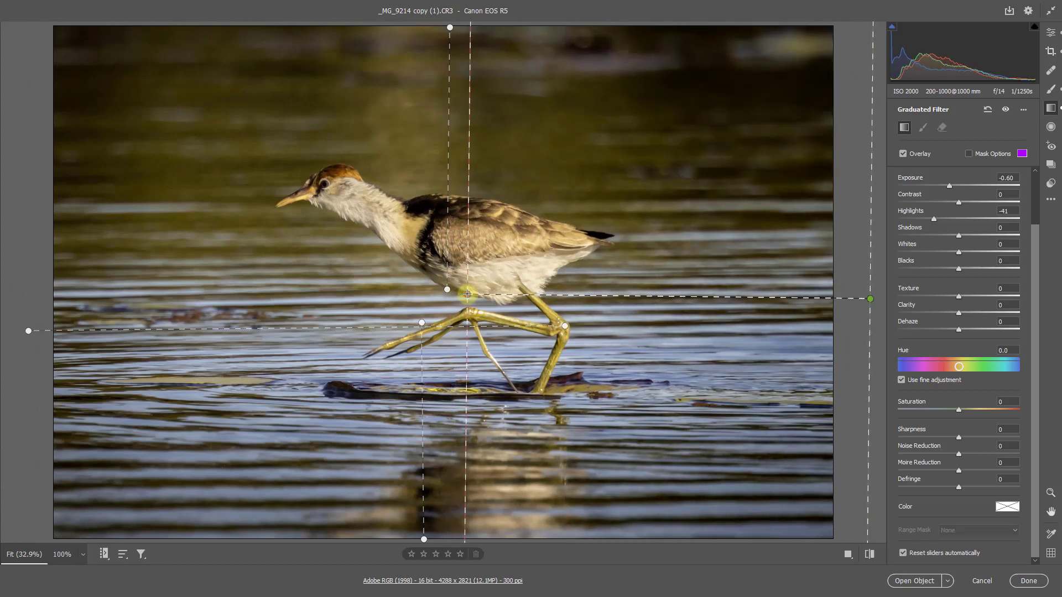
- Reset the right-side filter's local corrections, set its exposure to -0.35 and return to the general edit settings
right_click(686, 323)
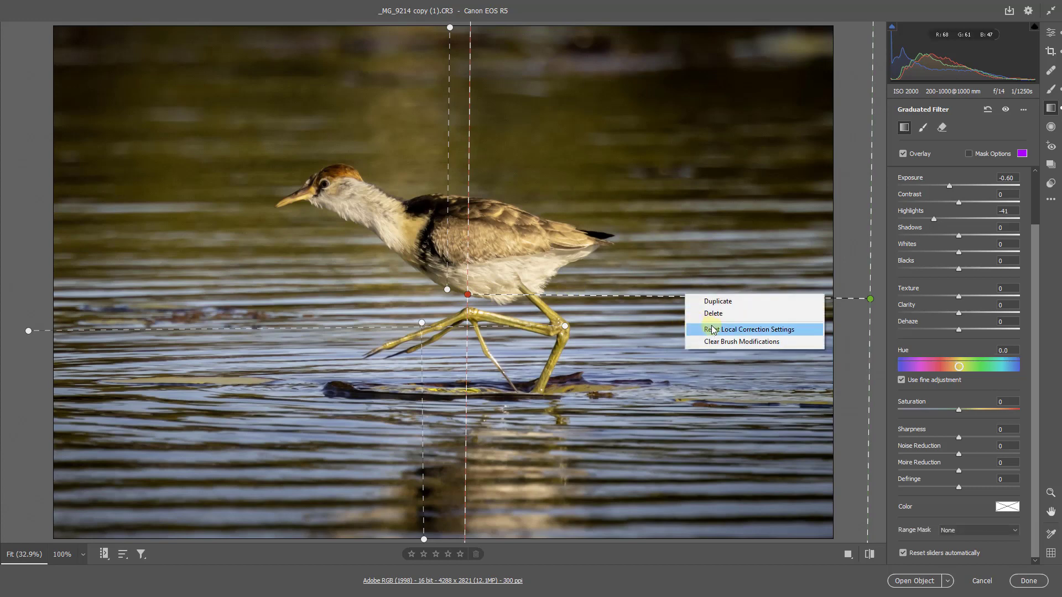
click(711, 330)
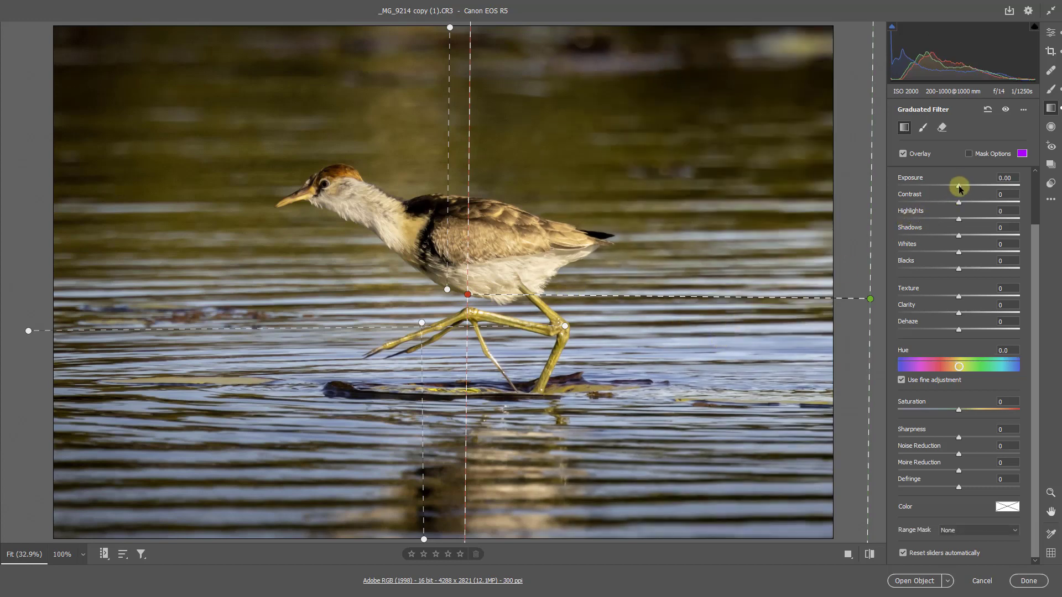
drag(958, 186, 952, 189)
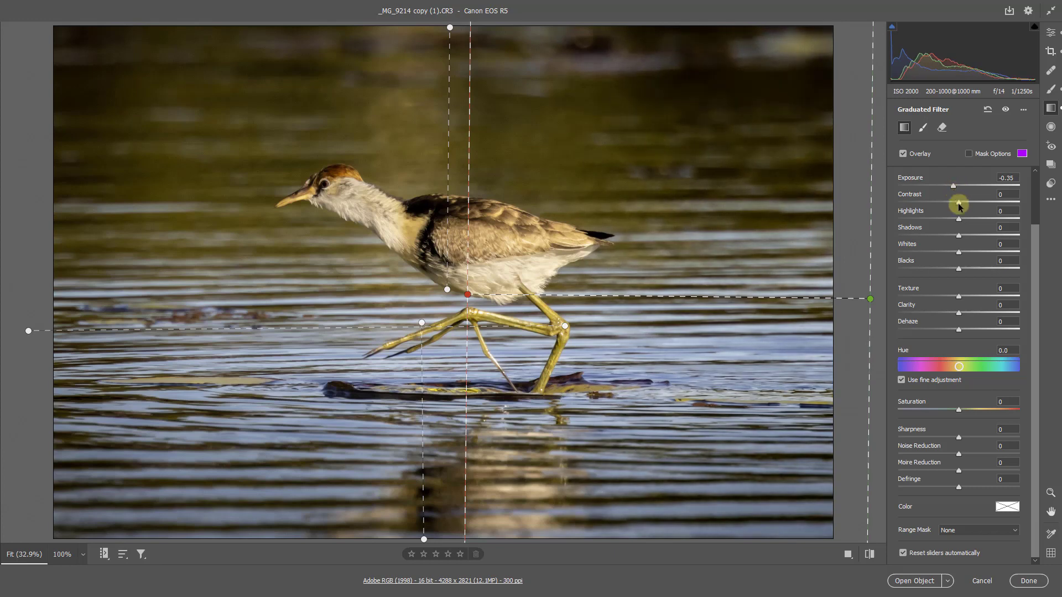
click(1052, 33)
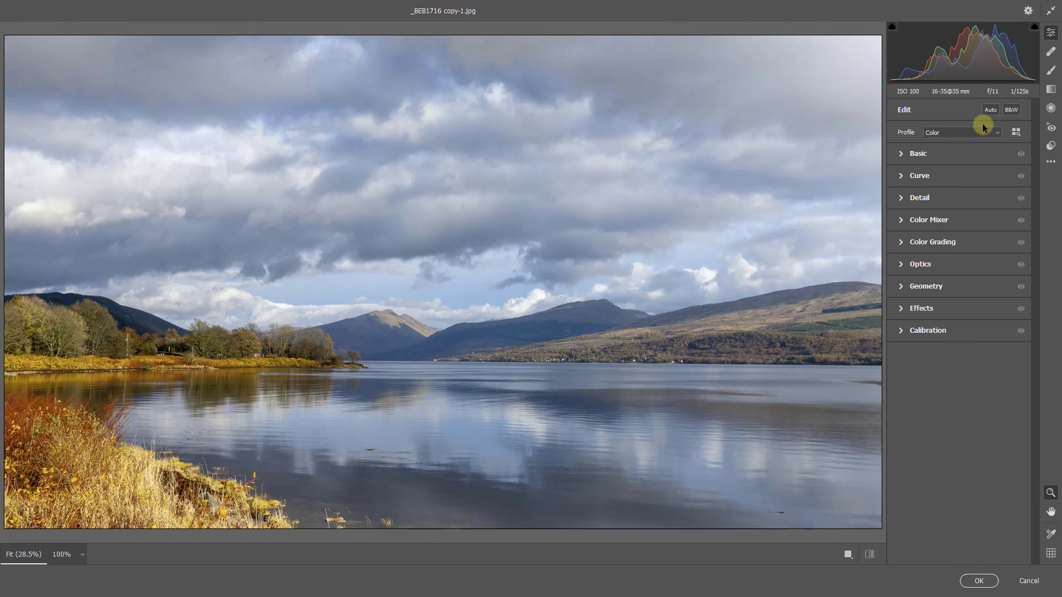
- Try a tilted elliptical radial filter over the lake photo's clouds and hills, reshape it, and delete it
click(1050, 111)
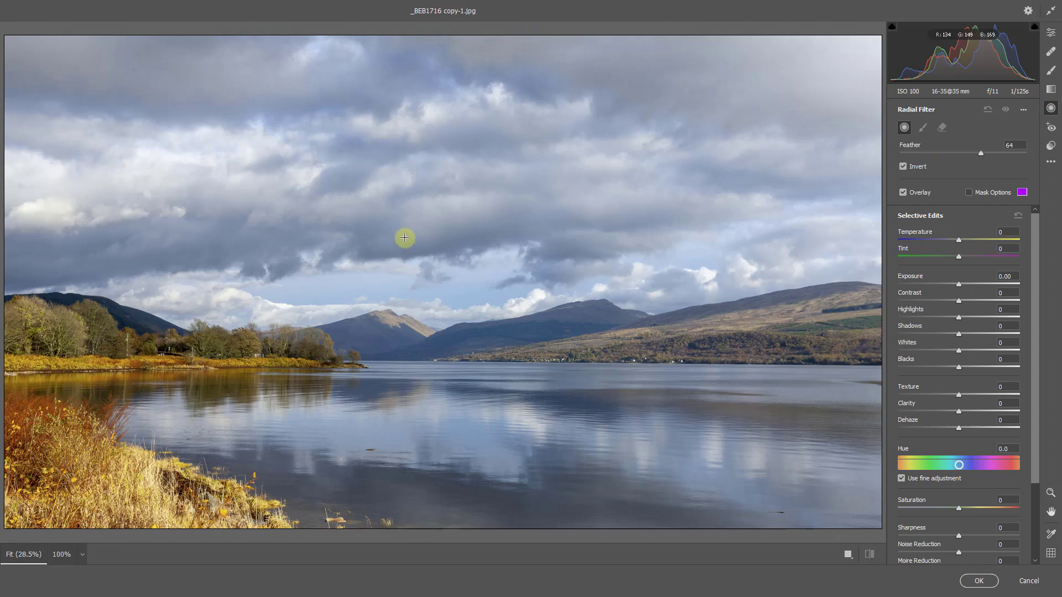
drag(406, 241, 577, 325)
drag(656, 247, 655, 365)
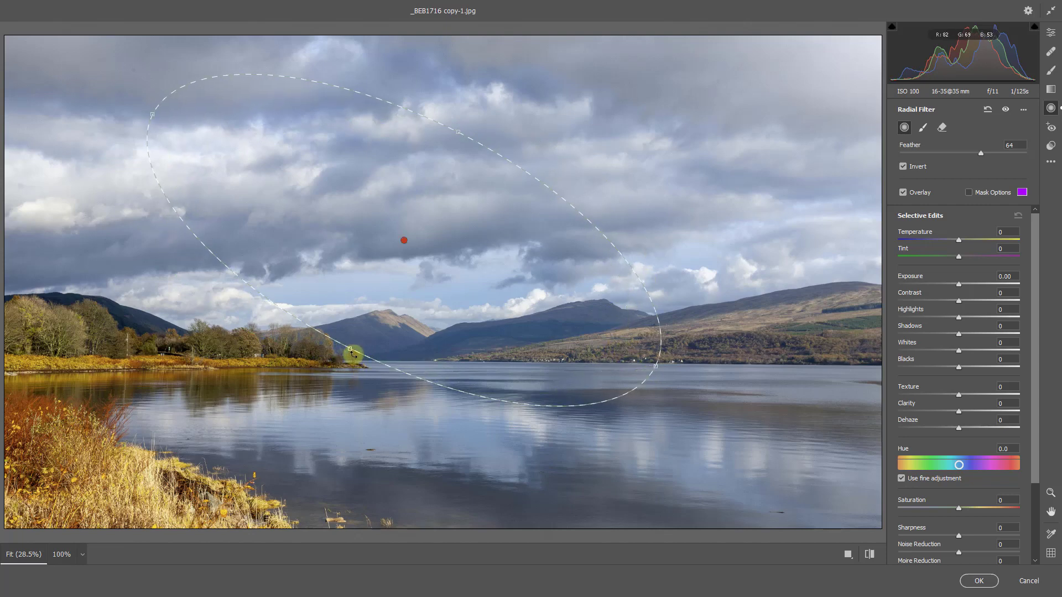
drag(351, 351, 332, 380)
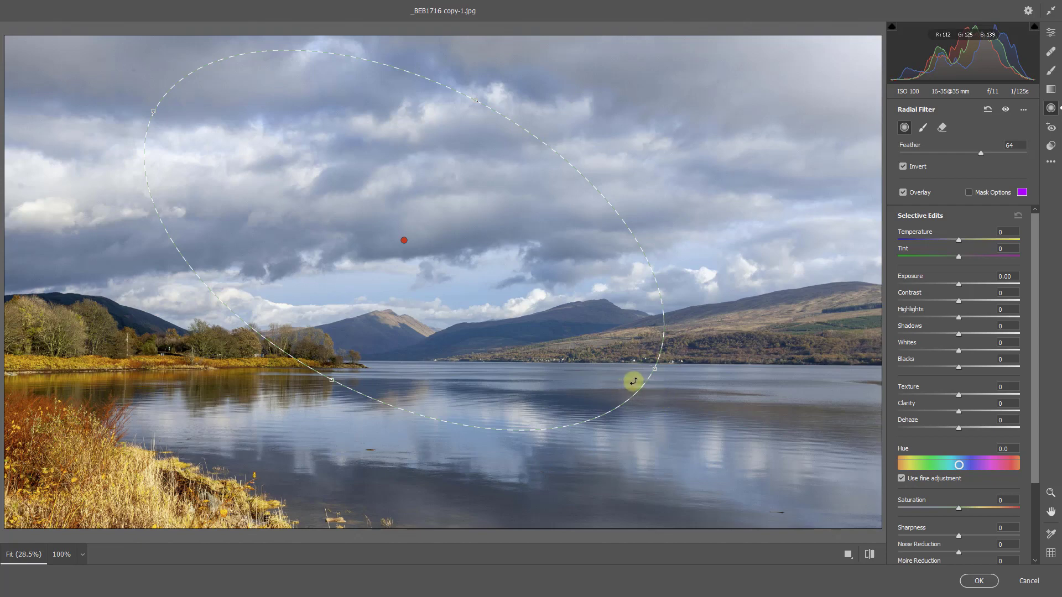
key(Delete)
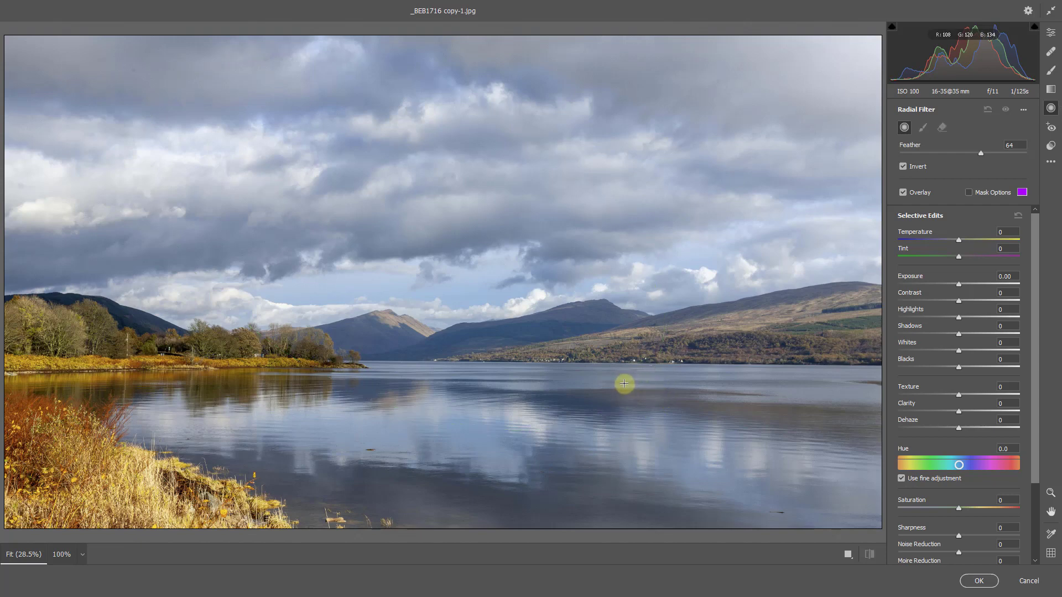
- Add a radial filter fitted to the whole lake photo, hide its overlay and set its exposure to -0.85
double_click(435, 279)
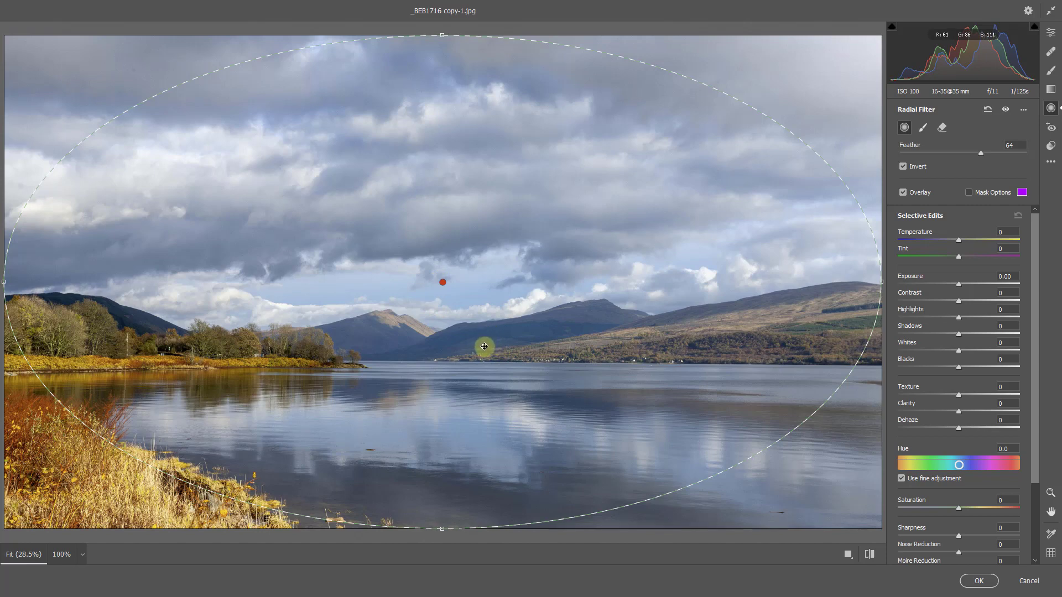
key(v)
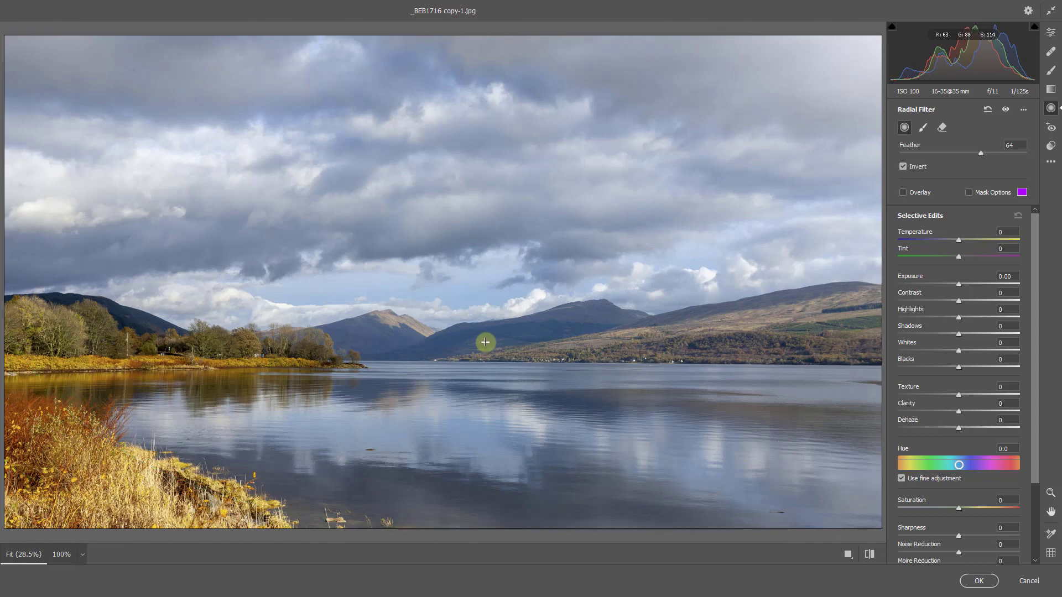
click(955, 287)
mouse_move(955, 287)
mouse_down()
mouse_move(938, 289)
mouse_move(946, 292)
mouse_up()
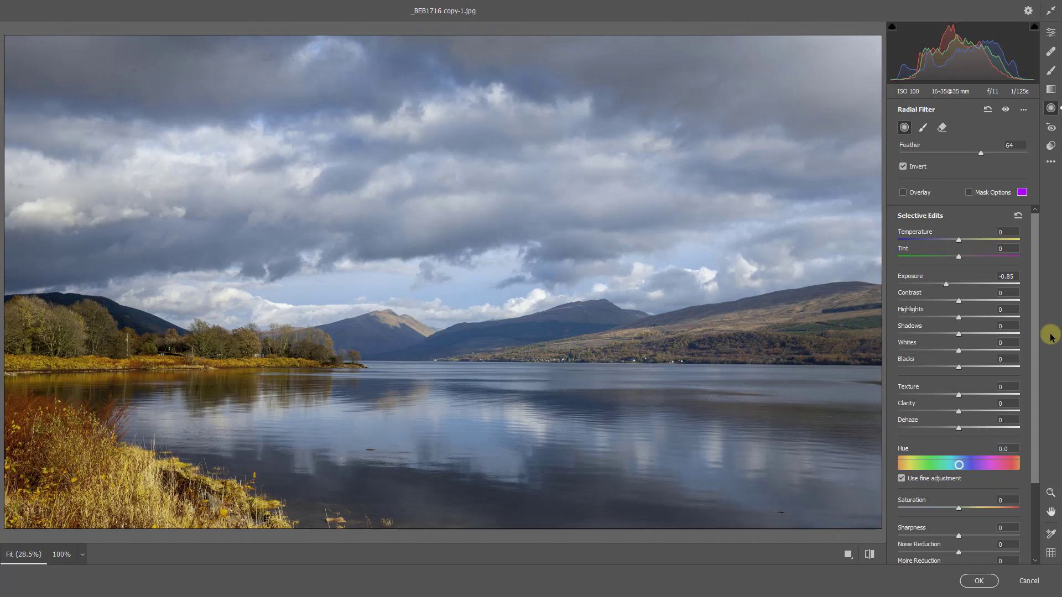
- Delete the full-frame radial filter and undo the deletion
key(Delete)
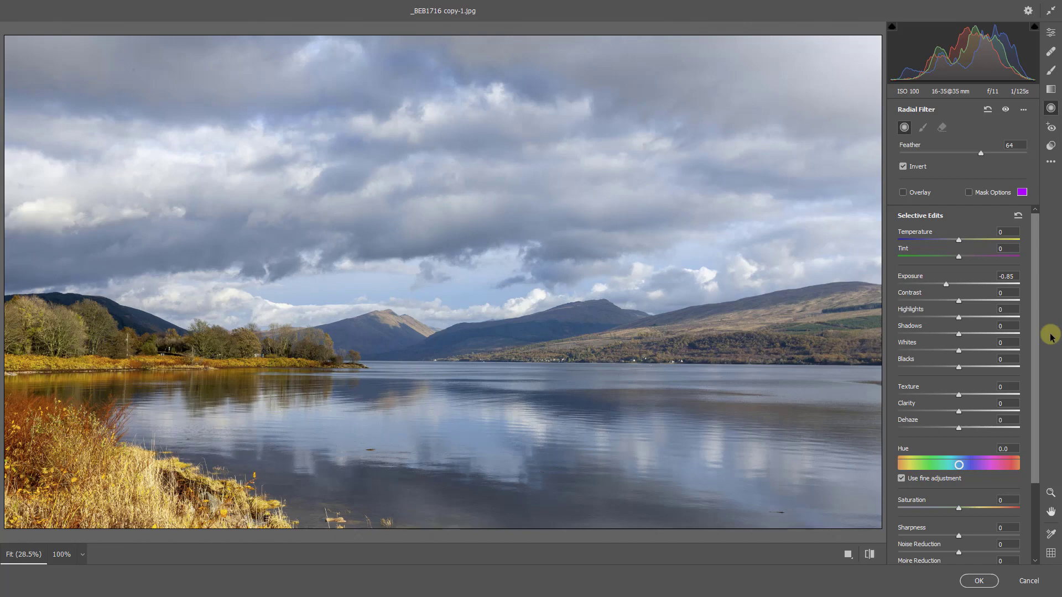
key(ctrl+z)
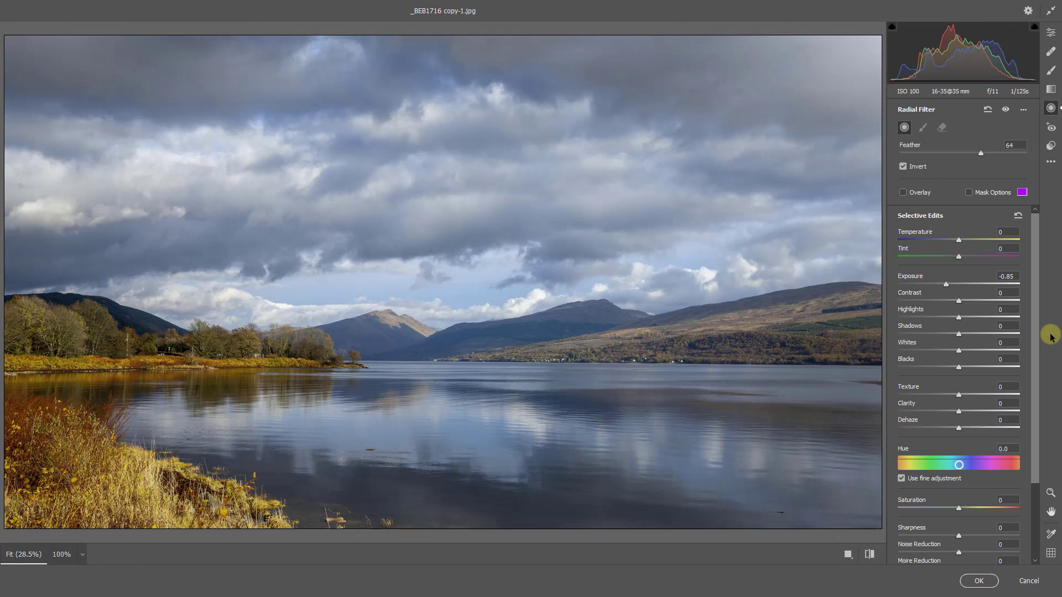
- Compare the lake photo without and with its radial filter by removing the filter and restoring it
key(Delete)
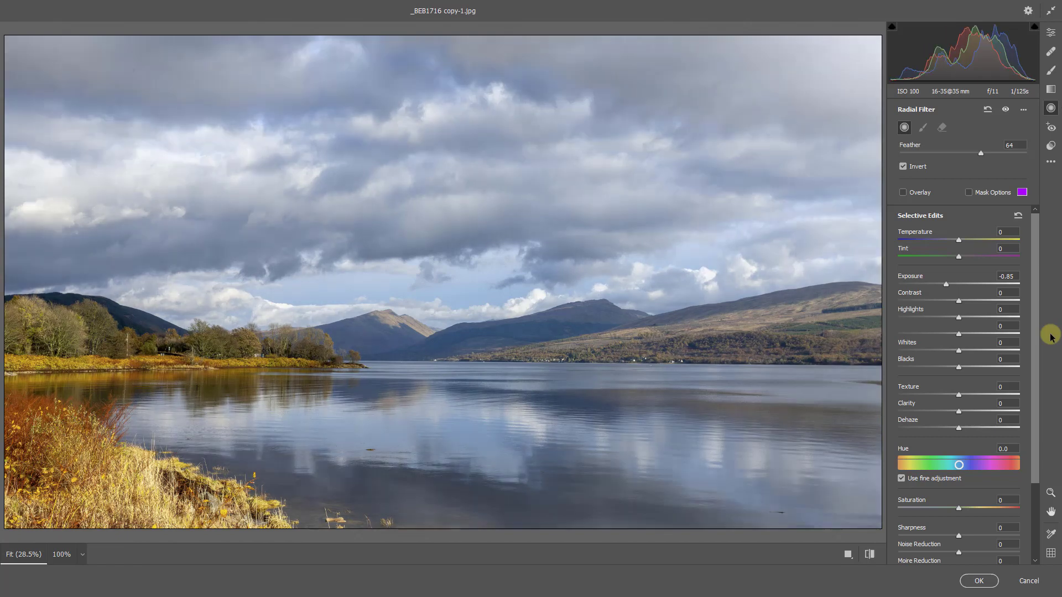
key(ctrl+z)
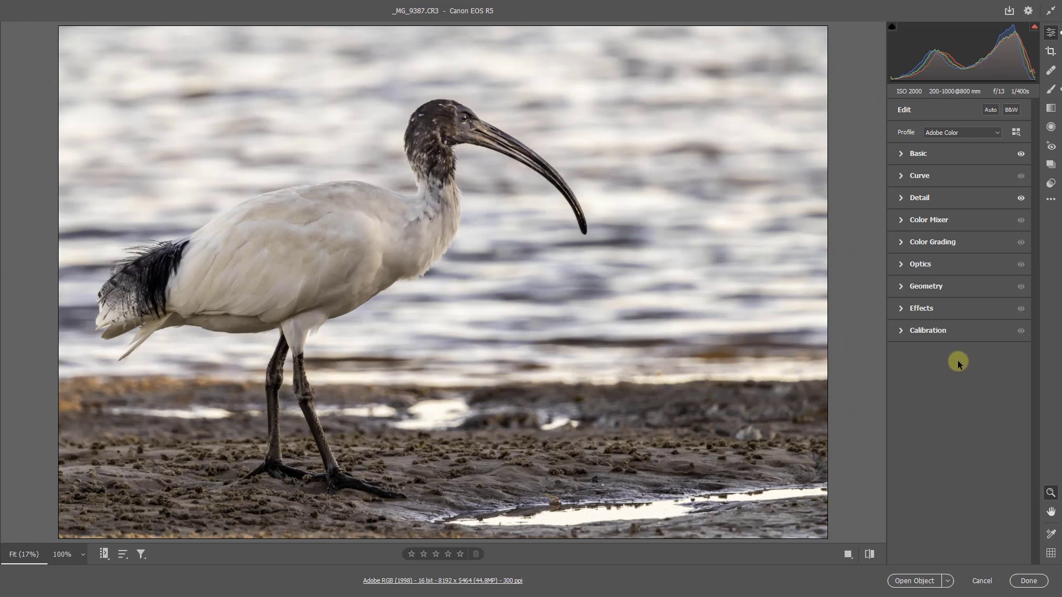
- Add an inverted radial filter over the ibis and move, tilt and stretch its ellipse to surround the body, head and beak
click(1051, 127)
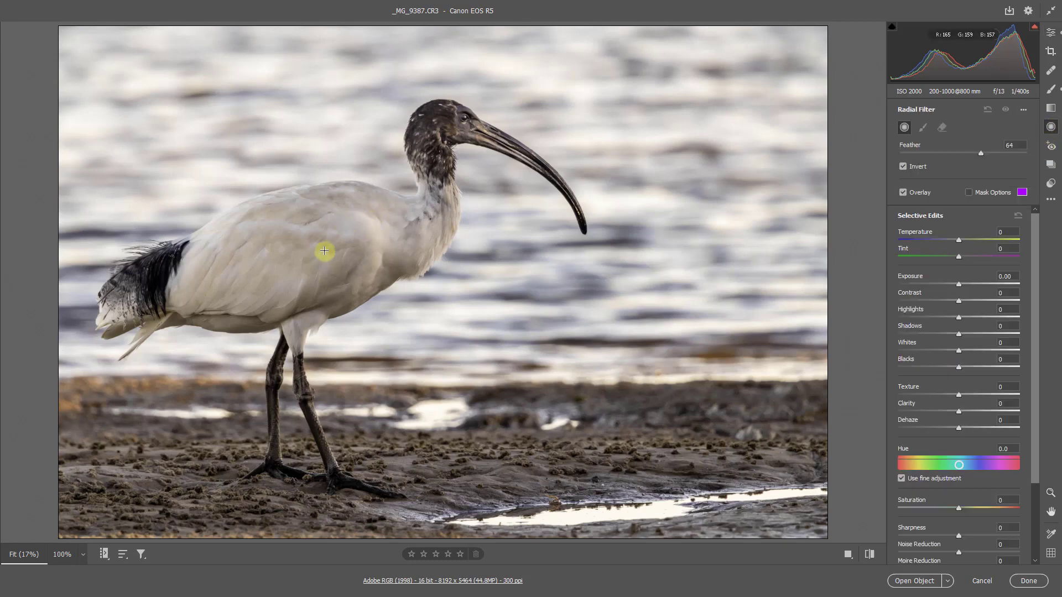
drag(323, 249, 470, 353)
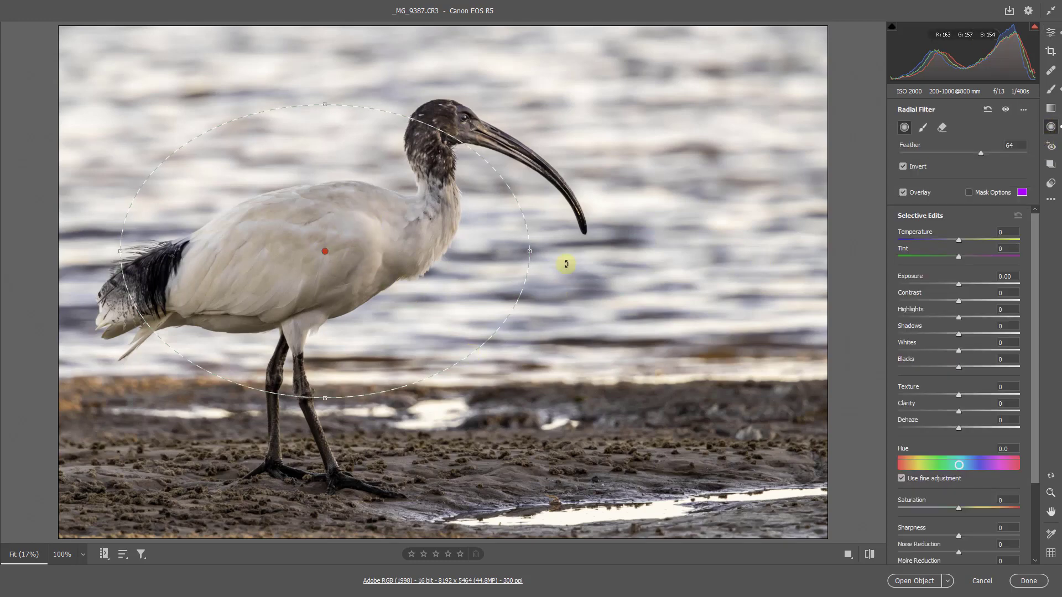
drag(555, 249, 542, 147)
drag(393, 232, 491, 208)
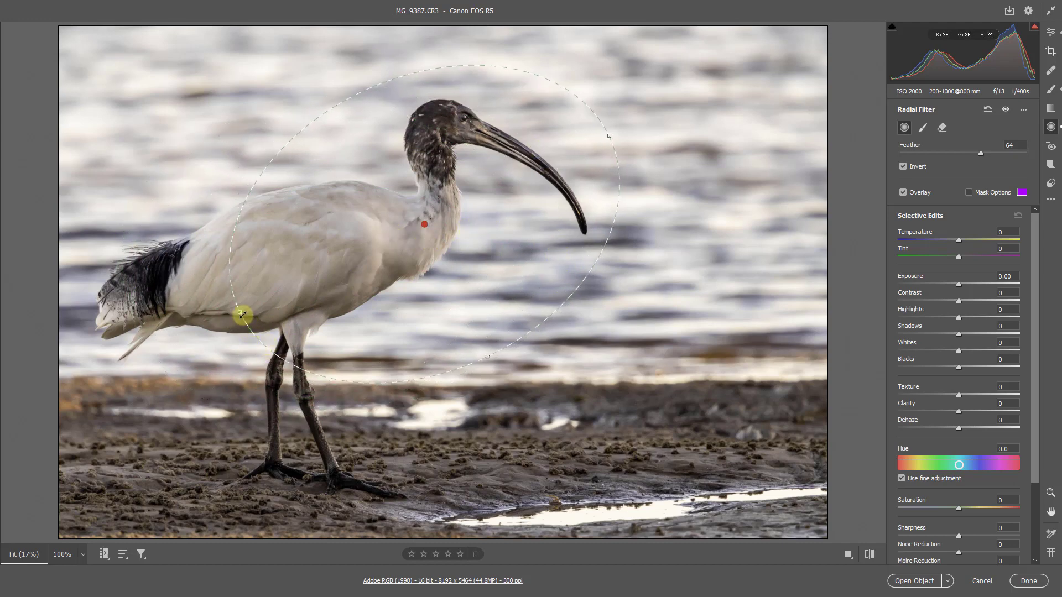
drag(237, 310, 176, 319)
drag(423, 282, 342, 294)
drag(613, 120, 601, 177)
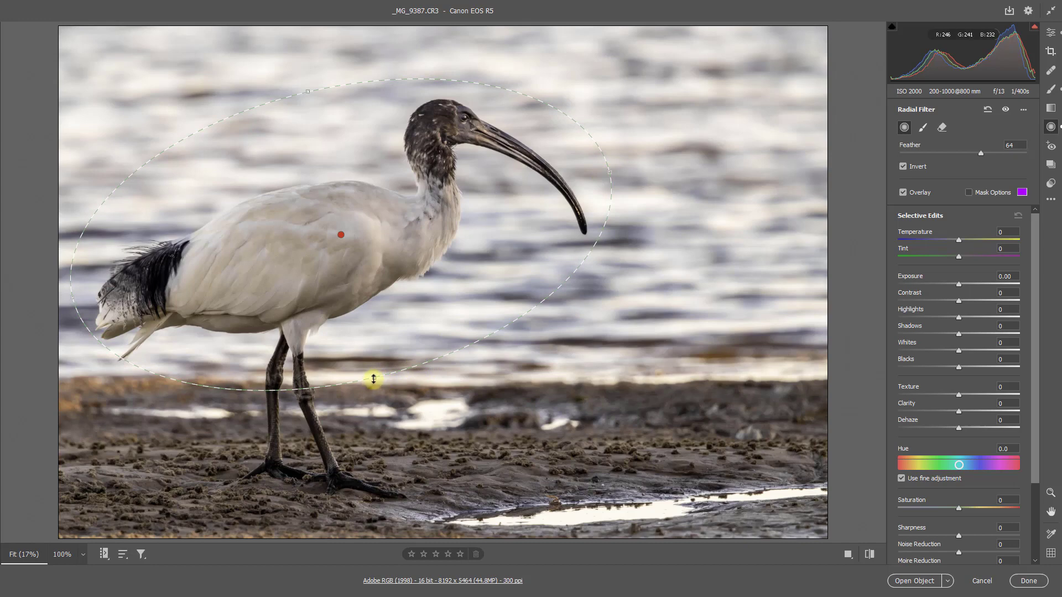
drag(374, 379, 374, 389)
mouse_move(380, 333)
mouse_down()
mouse_move(374, 306)
mouse_move(381, 316)
mouse_up()
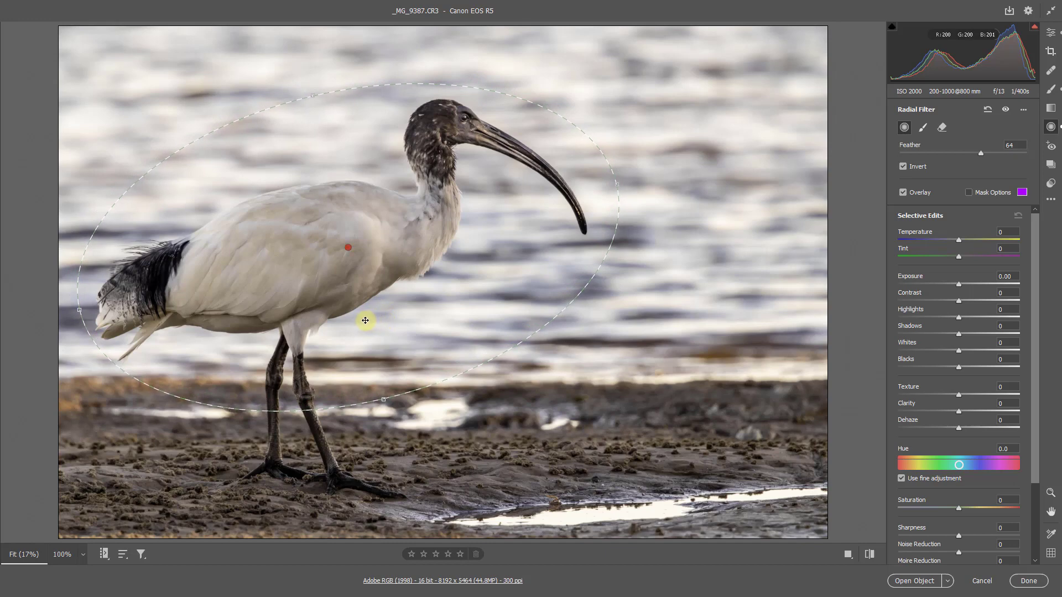
- Hide the filter overlay and set the ibis radial filter's highlights to -42 and exposure to -0.80
key(v)
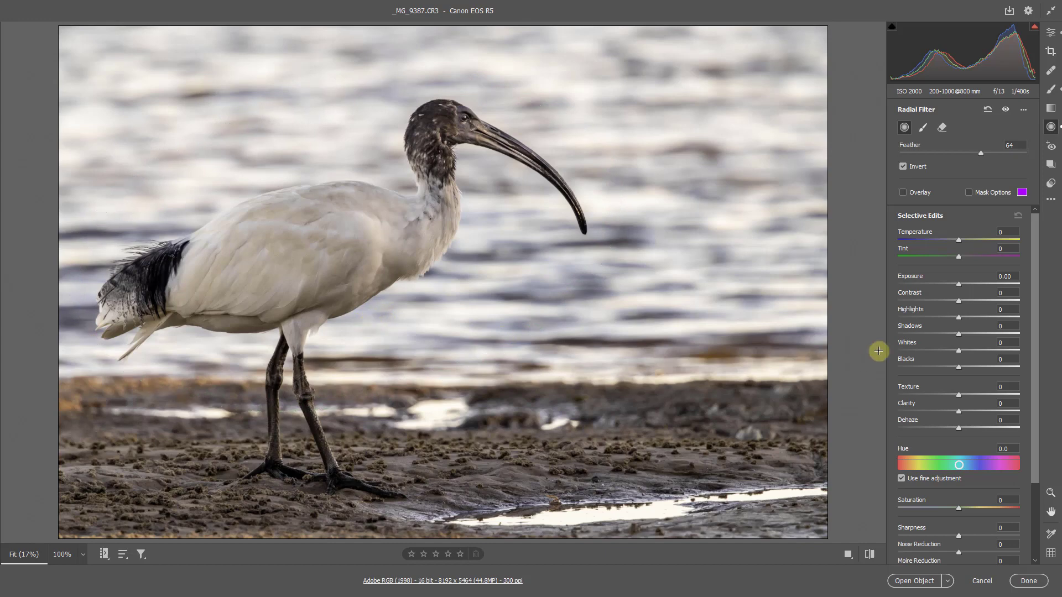
click(930, 318)
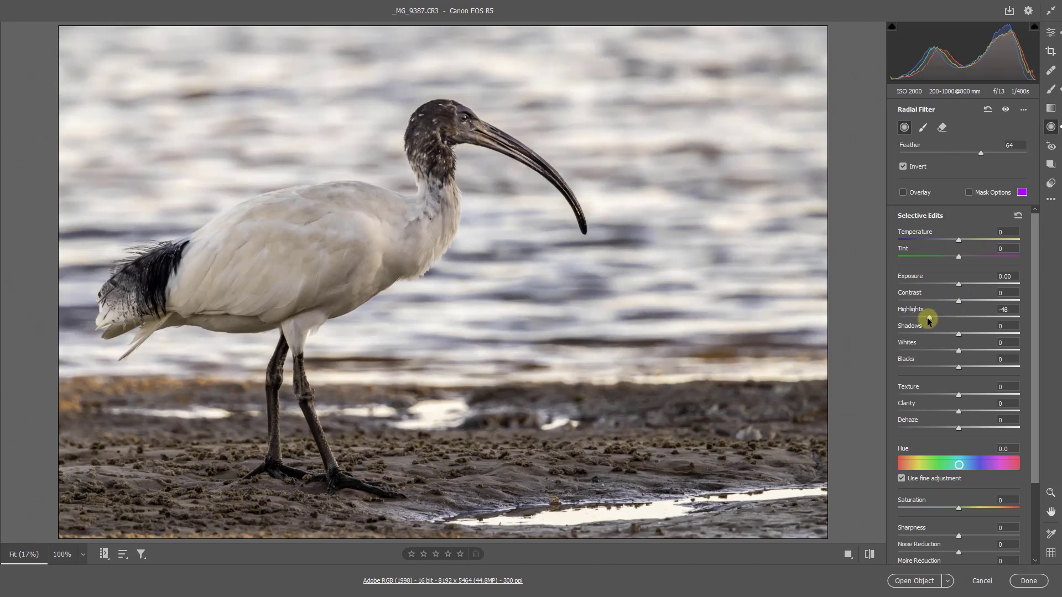
drag(963, 283, 946, 286)
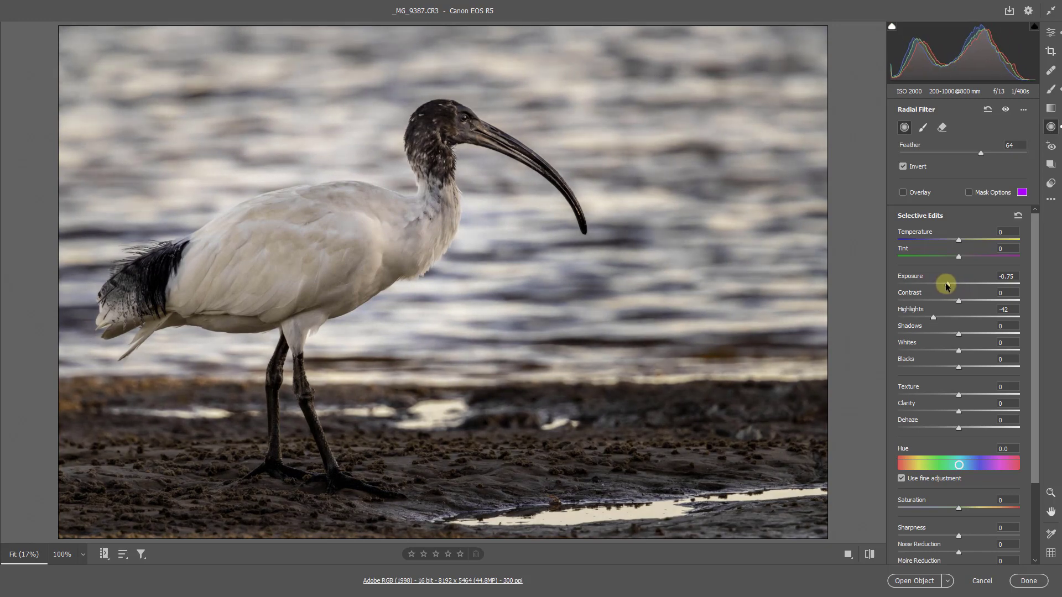
drag(946, 285, 945, 285)
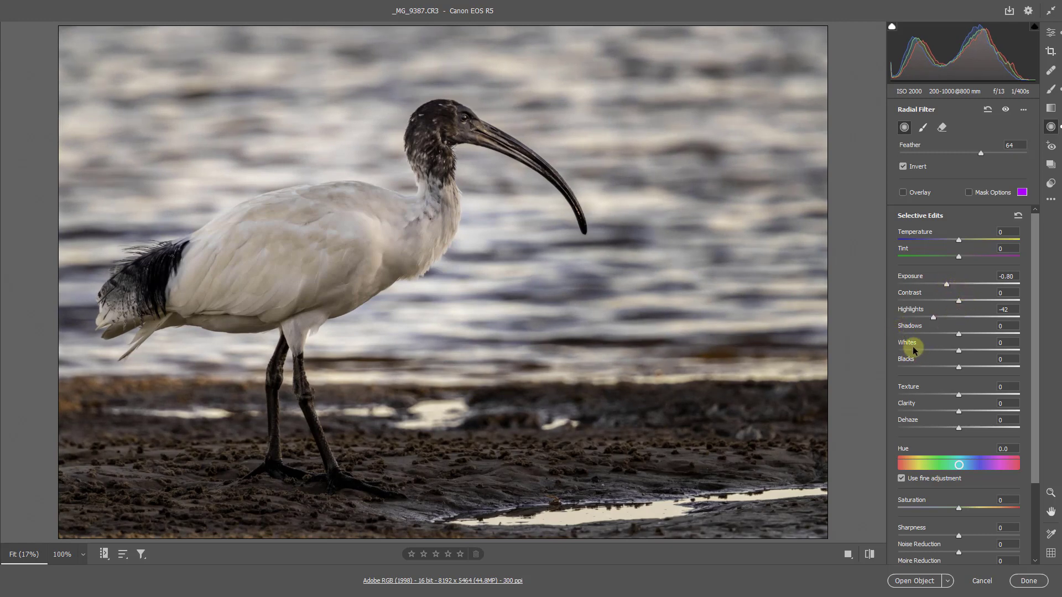
- Compare the ibis photo with and without its radial filter by deleting and restoring it, leaving the filter in place
key(Delete)
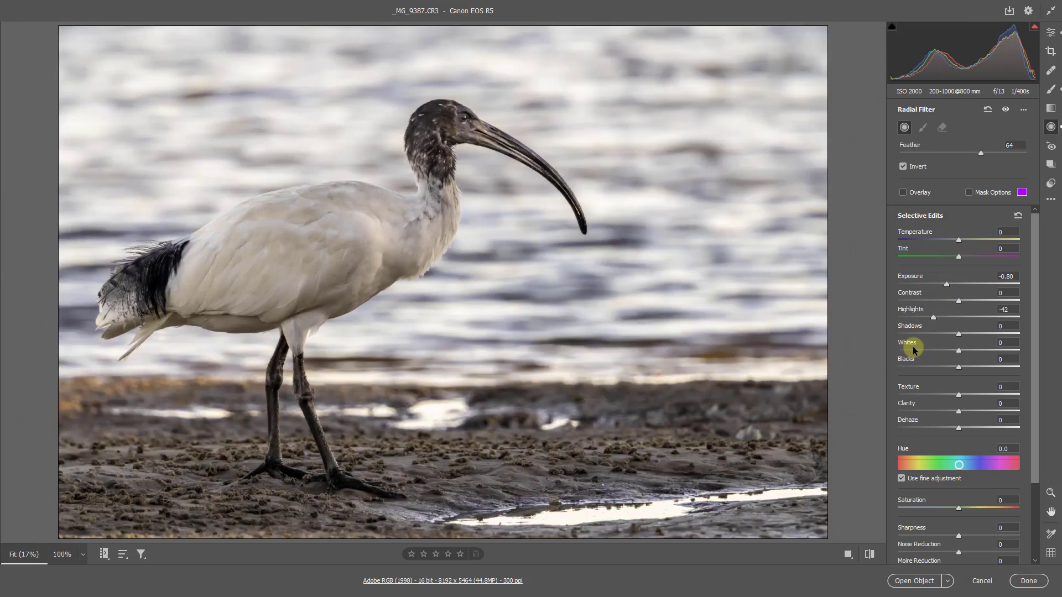
key(ctrl+z)
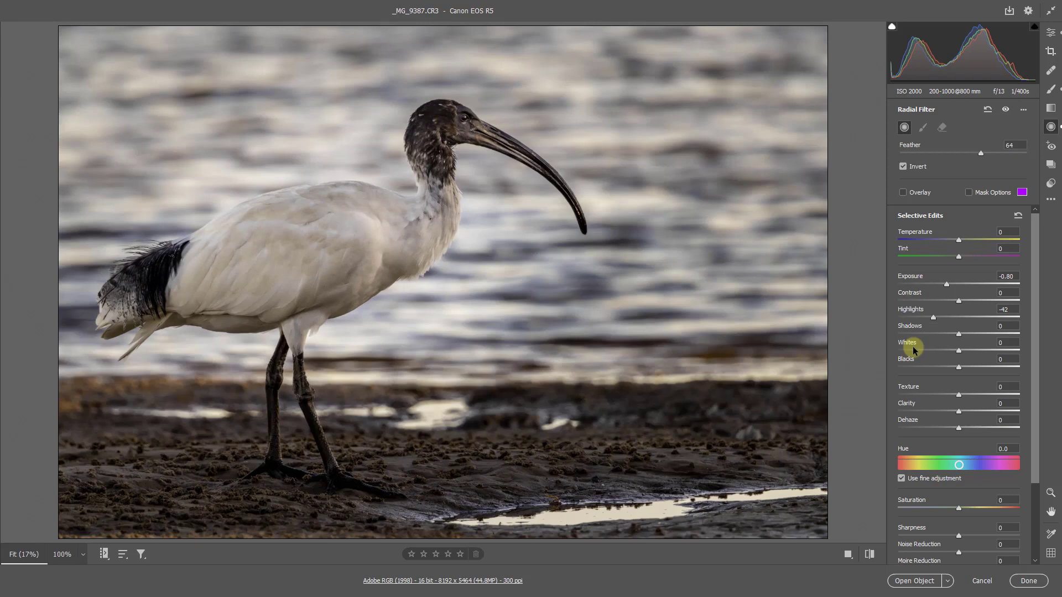
key(ctrl+shift+z)
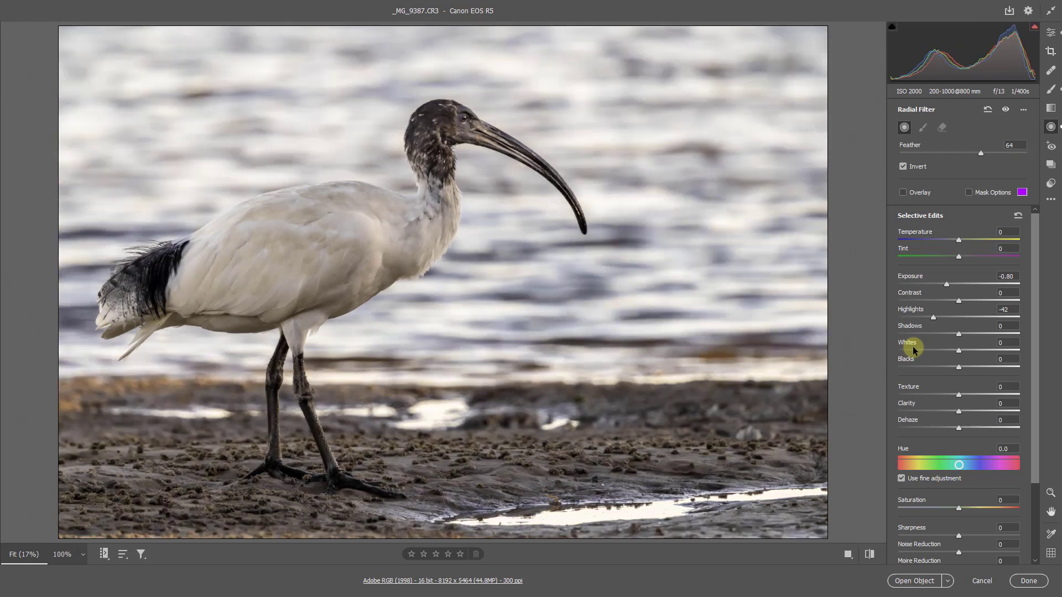
key(ctrl+z)
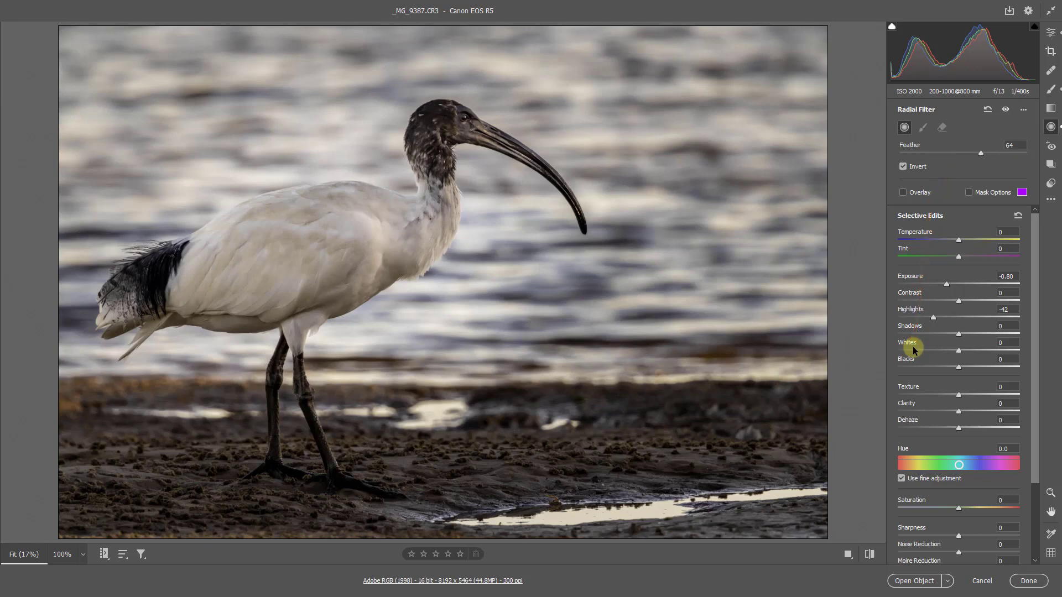
- Show the overlay, make the ibis filter's ellipse taller and slightly less tilted, and return to the general edit settings
key(v)
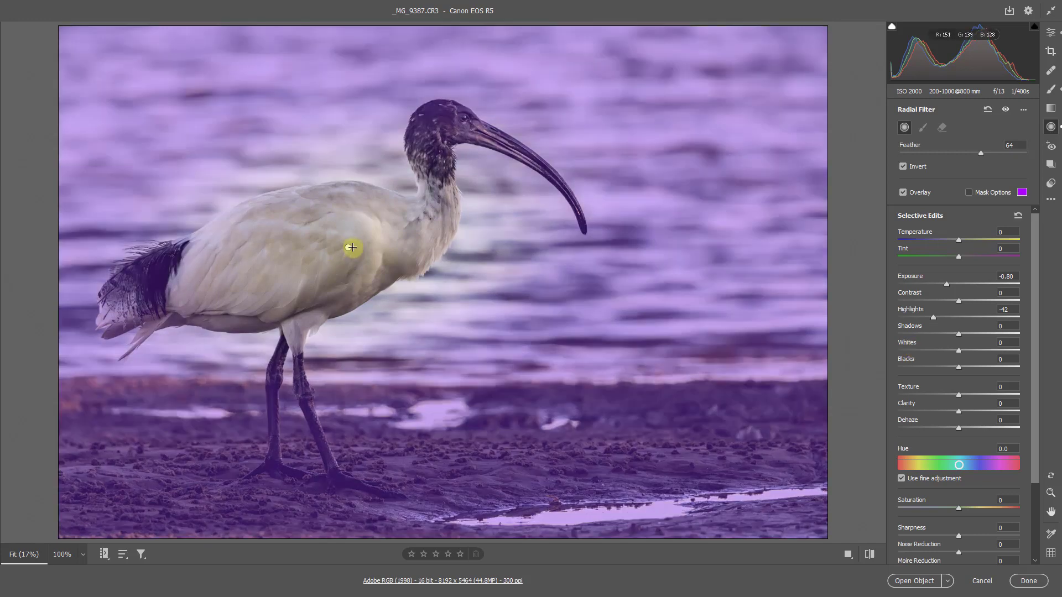
click(347, 248)
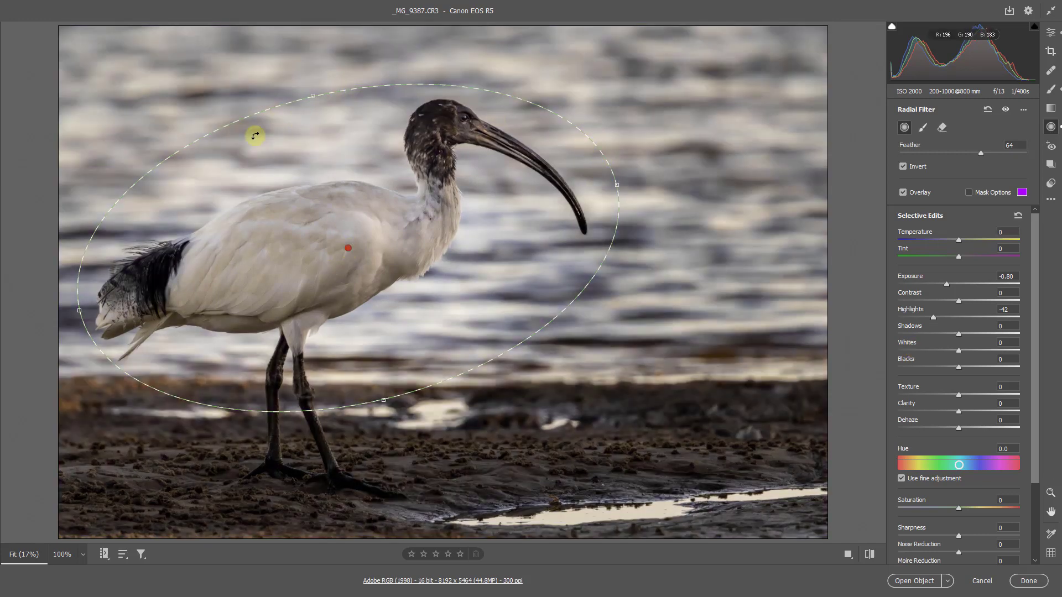
drag(313, 97, 315, 72)
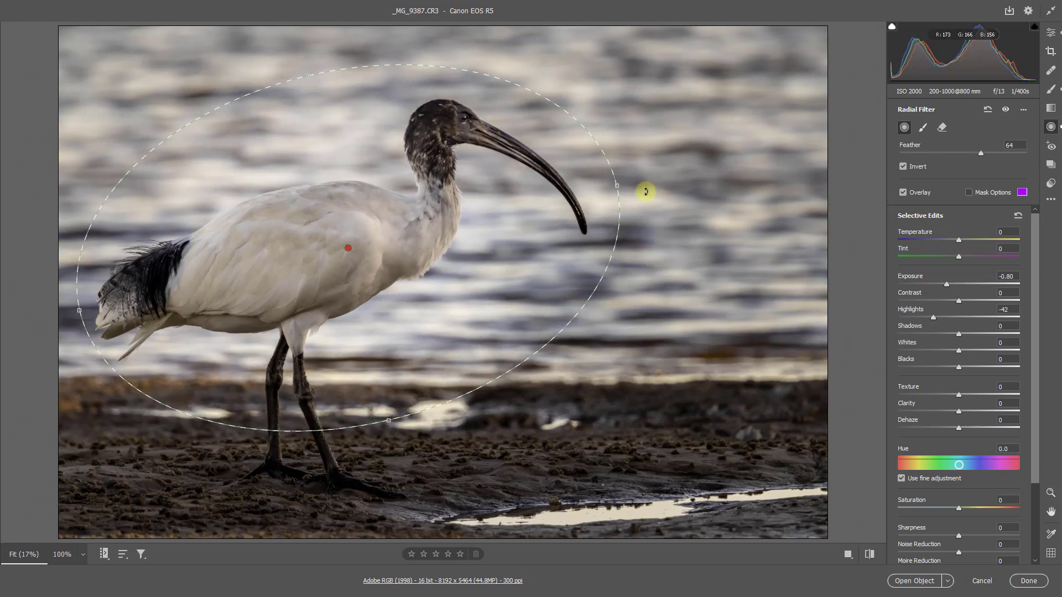
drag(630, 185, 637, 205)
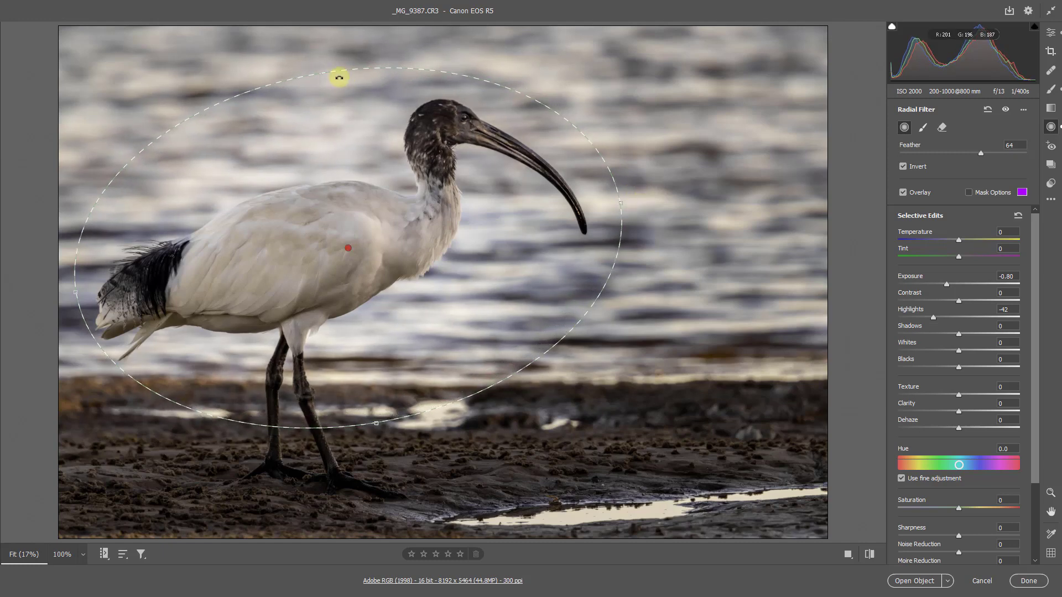
drag(320, 69, 320, 66)
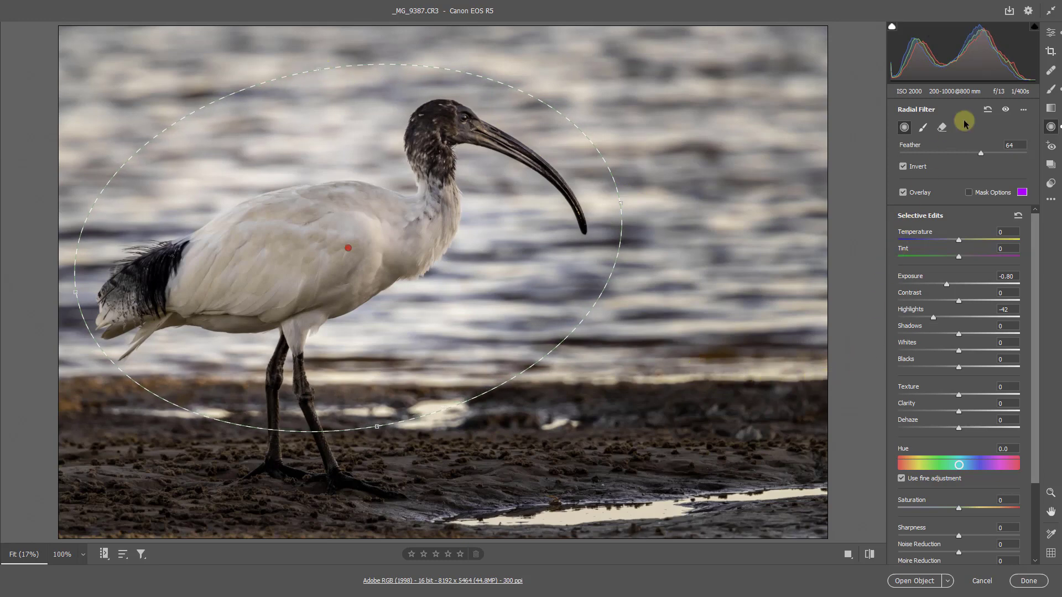
click(1052, 37)
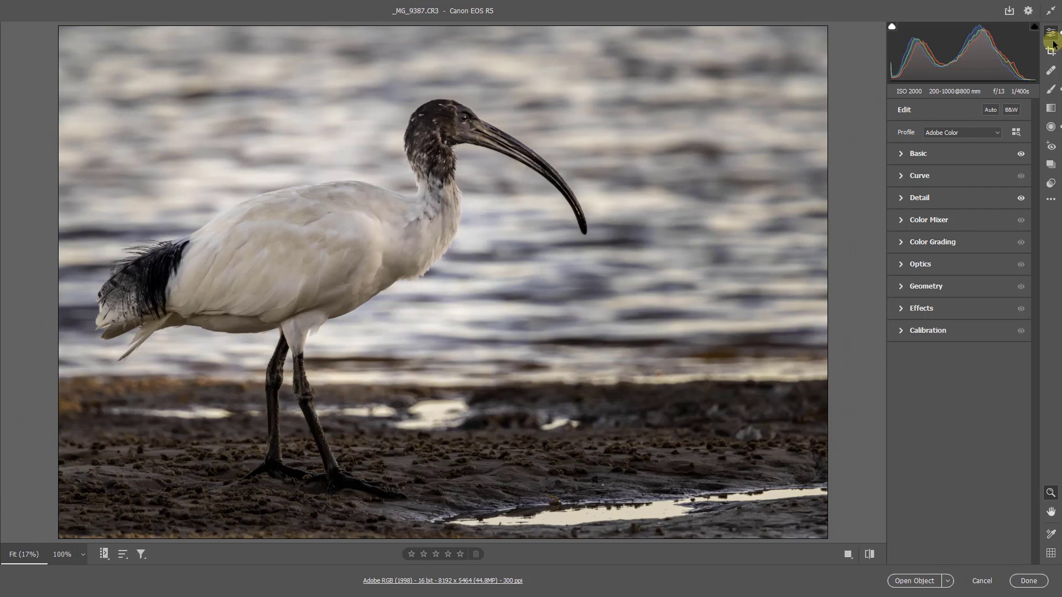
- Reselect the ibis radial filter, set its exposure to -0.45 and return to the general edit settings
click(1050, 127)
click(348, 249)
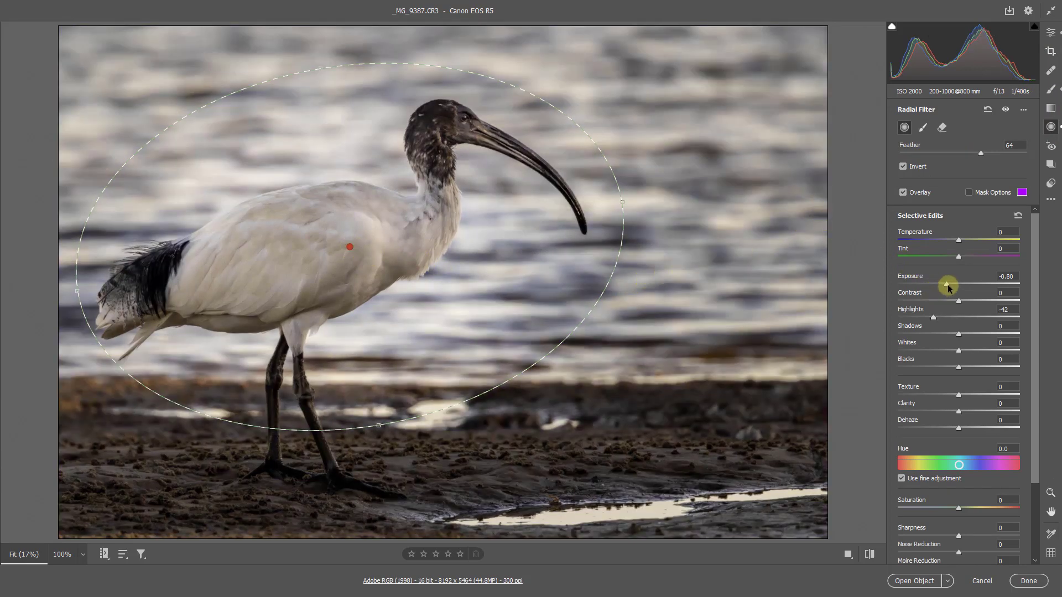
drag(947, 285, 955, 290)
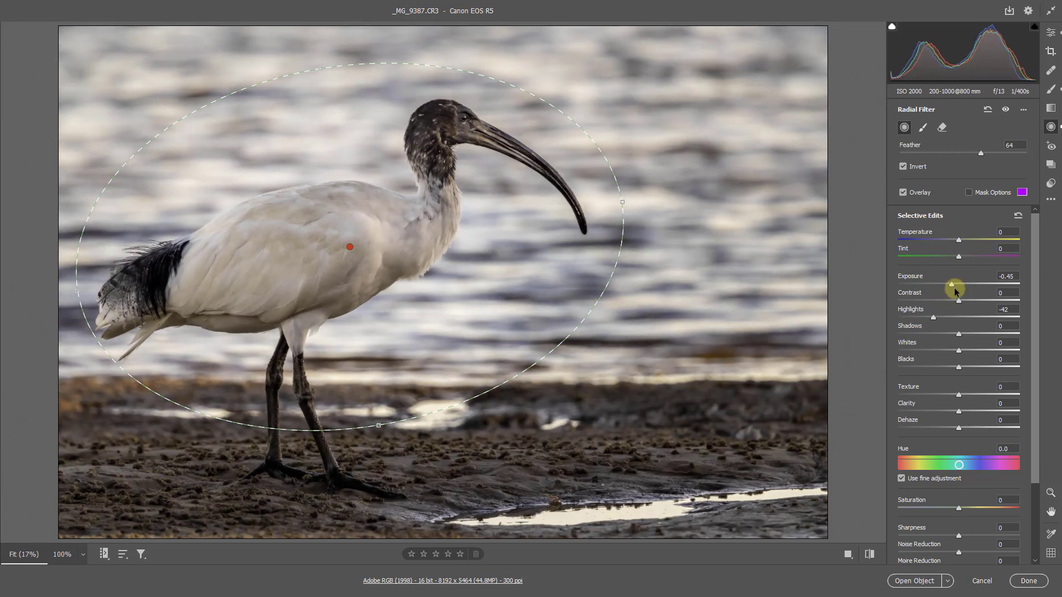
click(1052, 34)
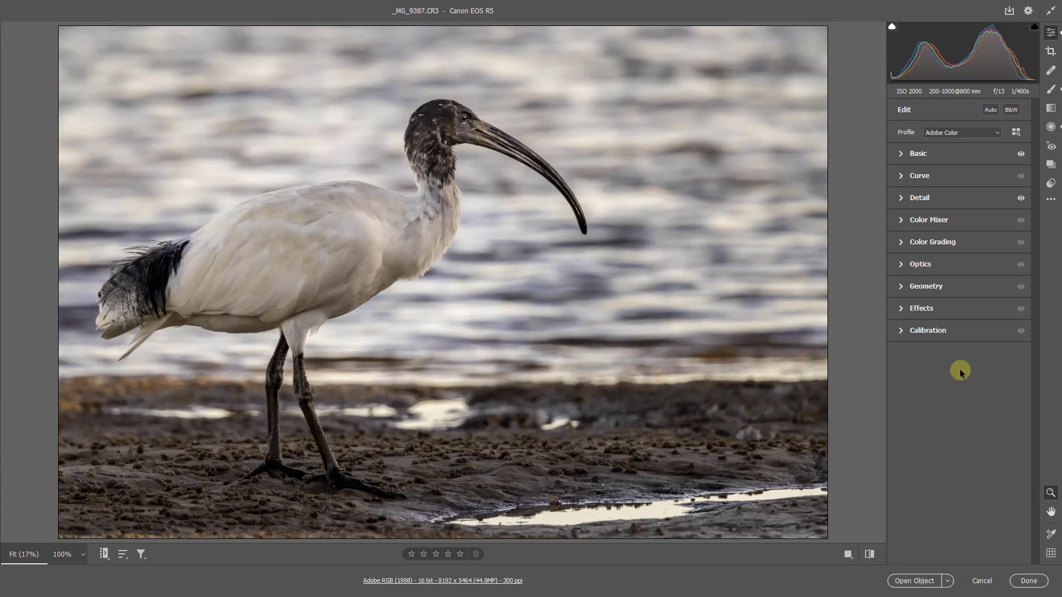
- Compare the ibis photo before and after the radial filter by undoing and redoing the edit, ending with it applied
key(ctrl+z)
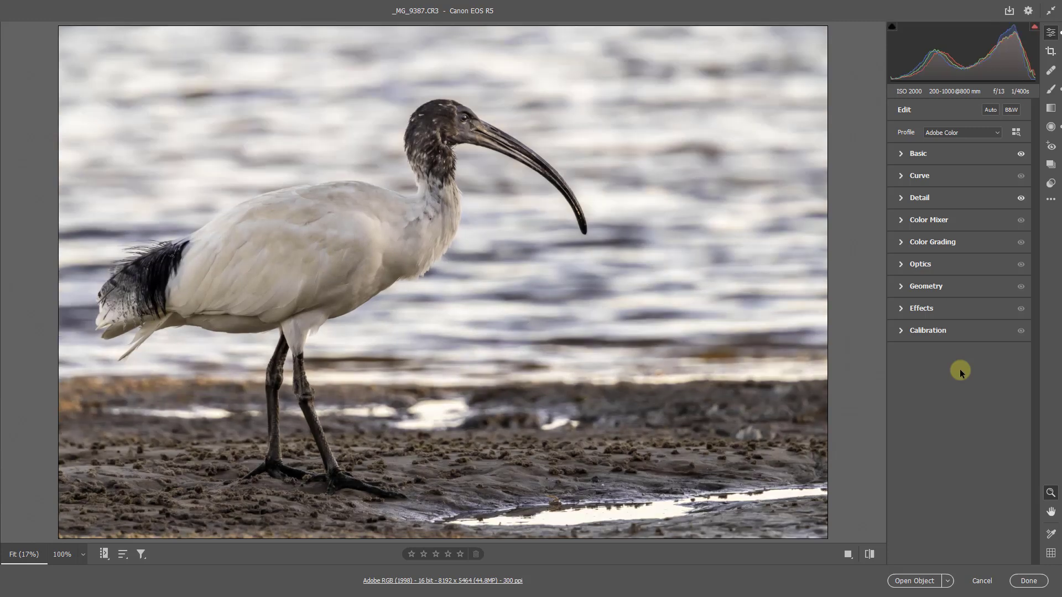
key(ctrl+shift+z)
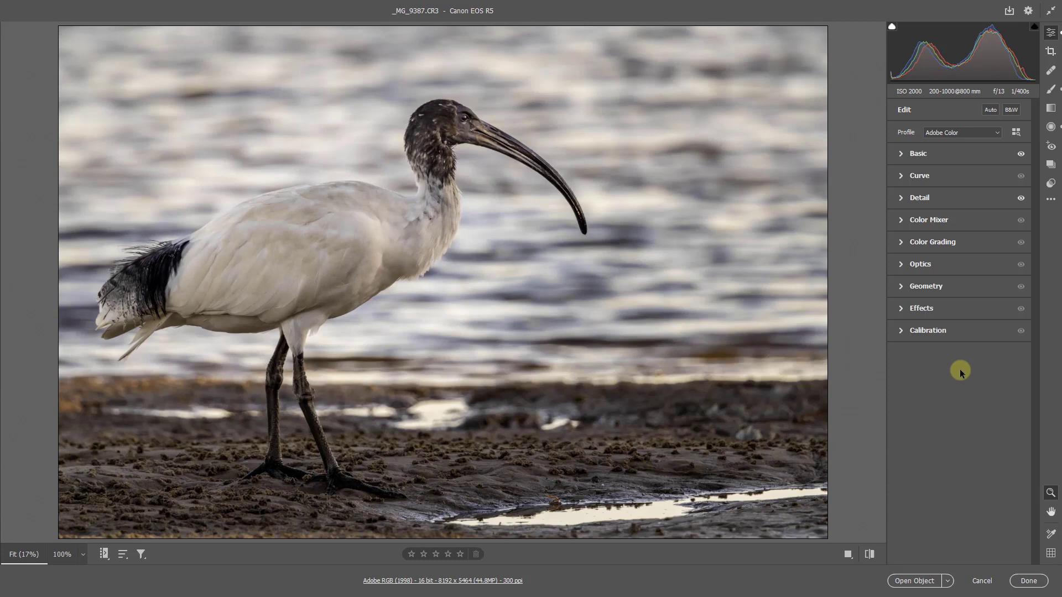
key(ctrl+z)
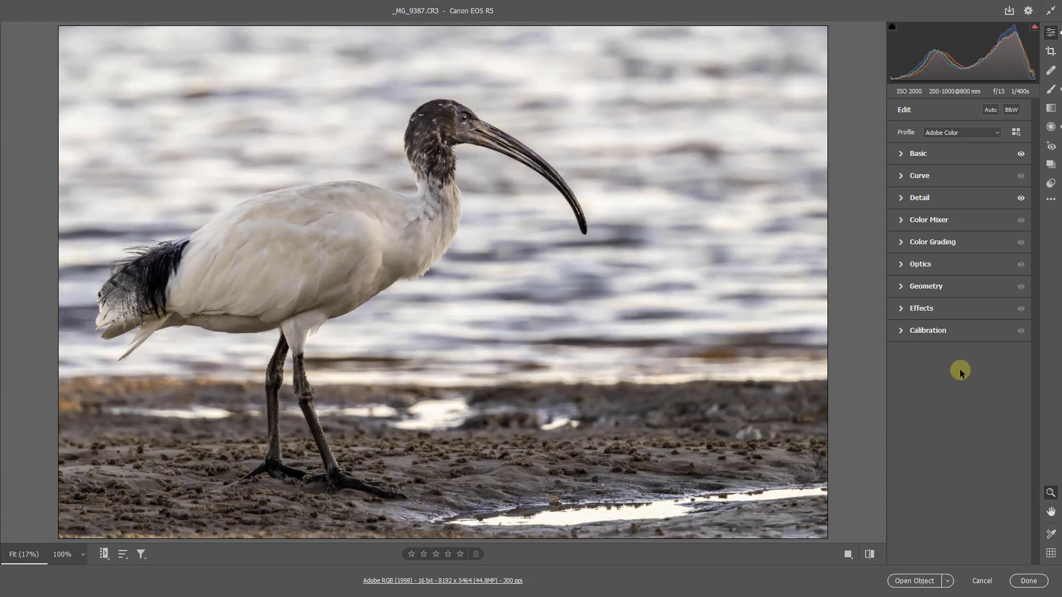
key(ctrl+shift+z)
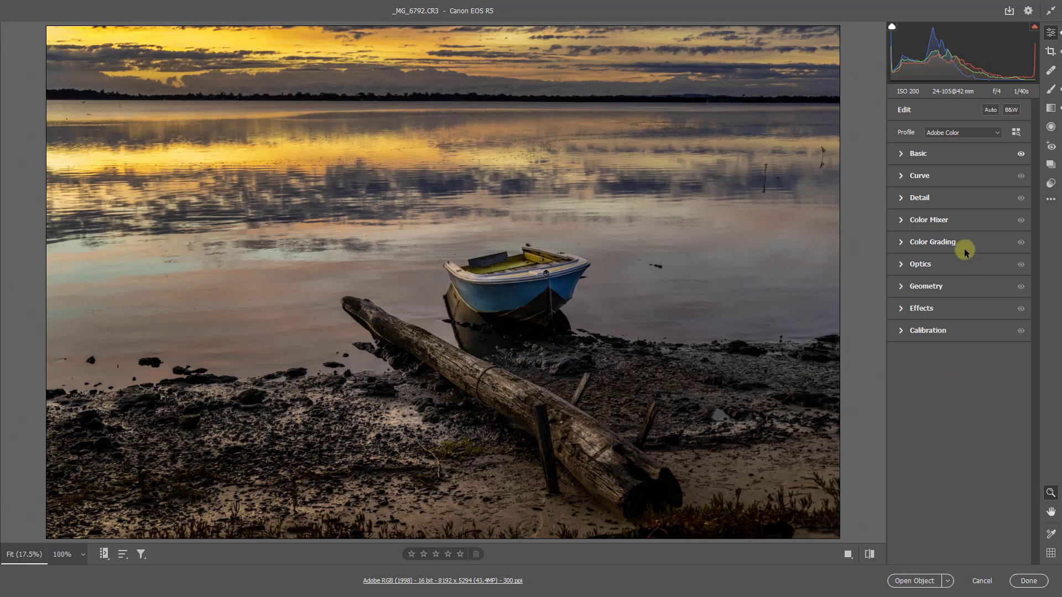
- Add a full-frame radial filter to the boat photo, extend its ellipse beyond all the image edges and hide the overlay
click(1050, 127)
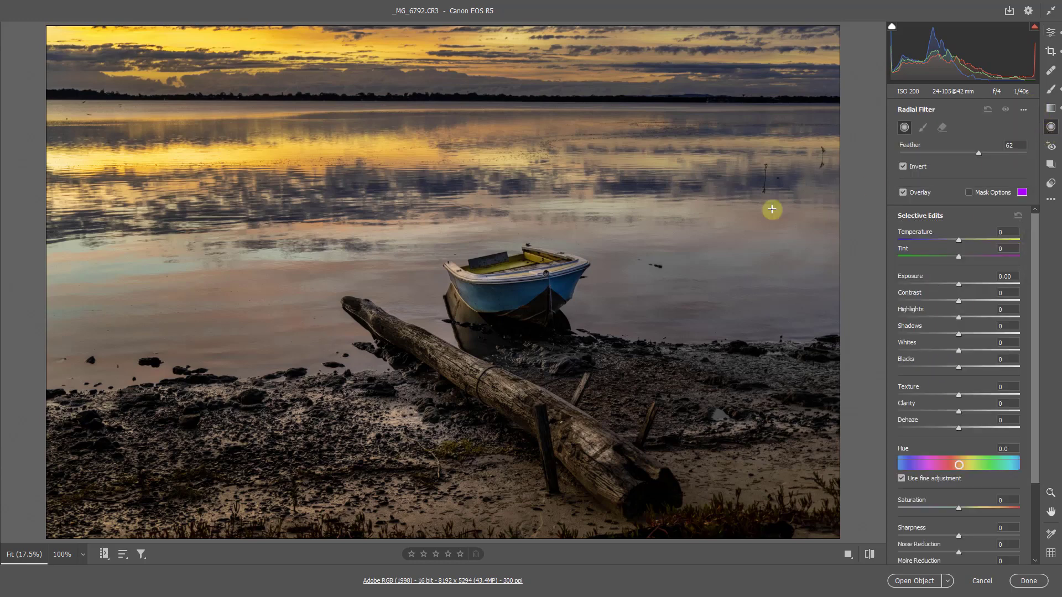
double_click(438, 271)
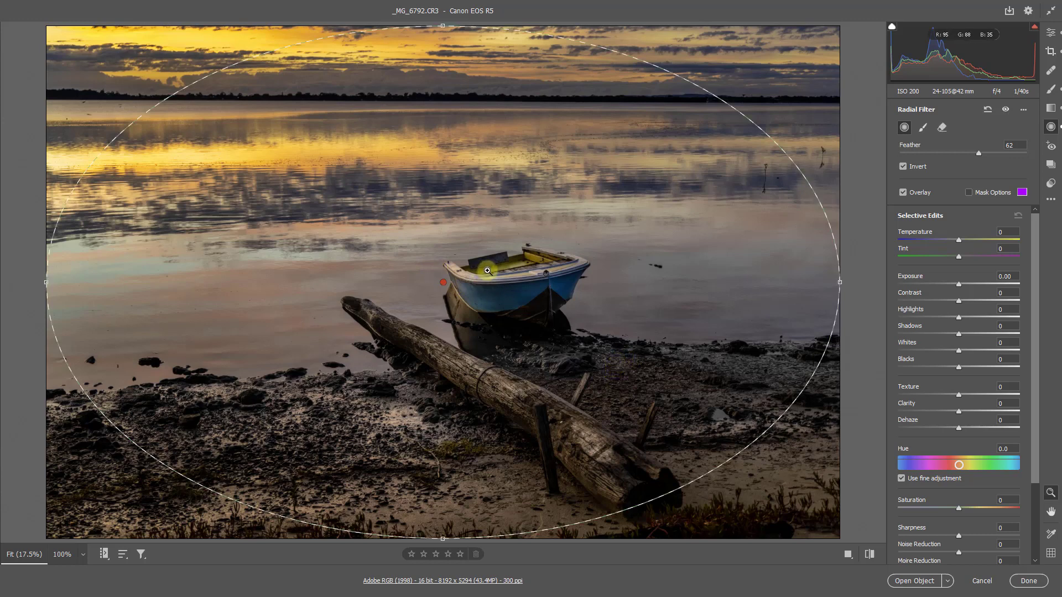
scroll(485, 270, down, 3)
scroll(460, 273, up, 1)
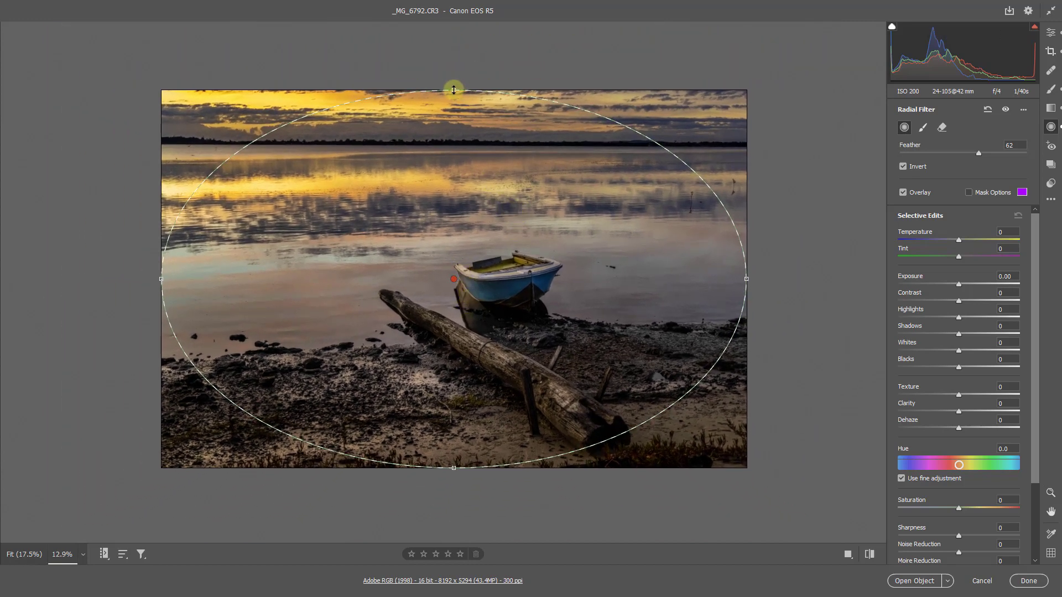
drag(454, 87, 456, 59)
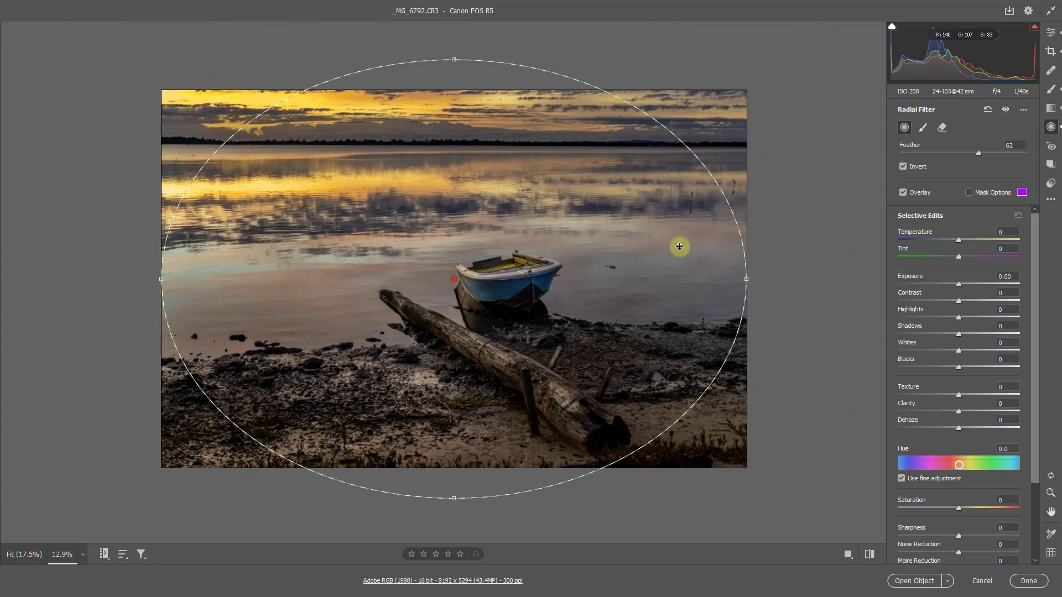
drag(744, 277, 797, 277)
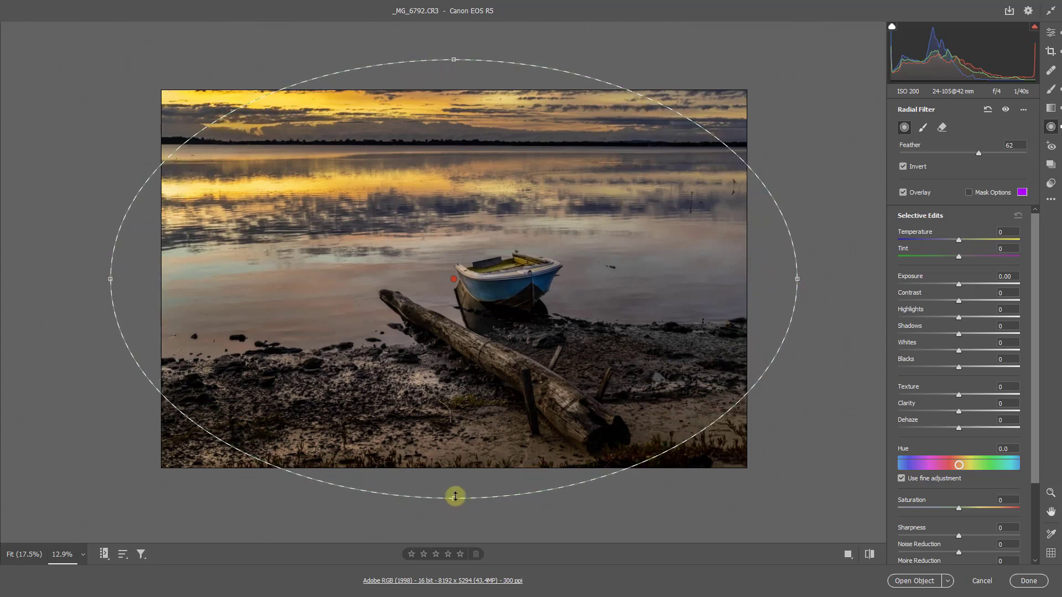
drag(454, 498, 454, 505)
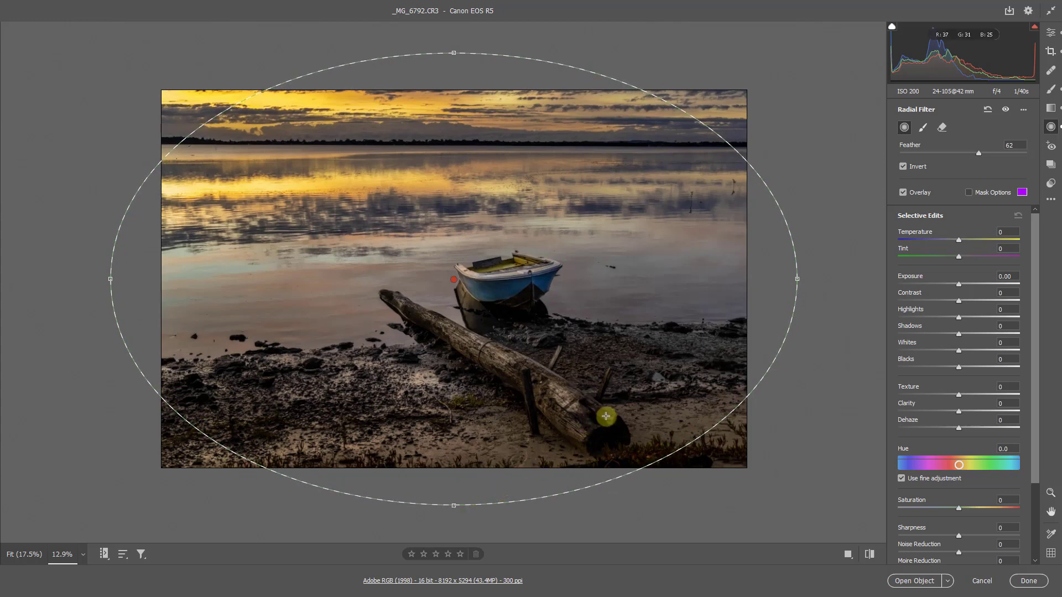
key(v)
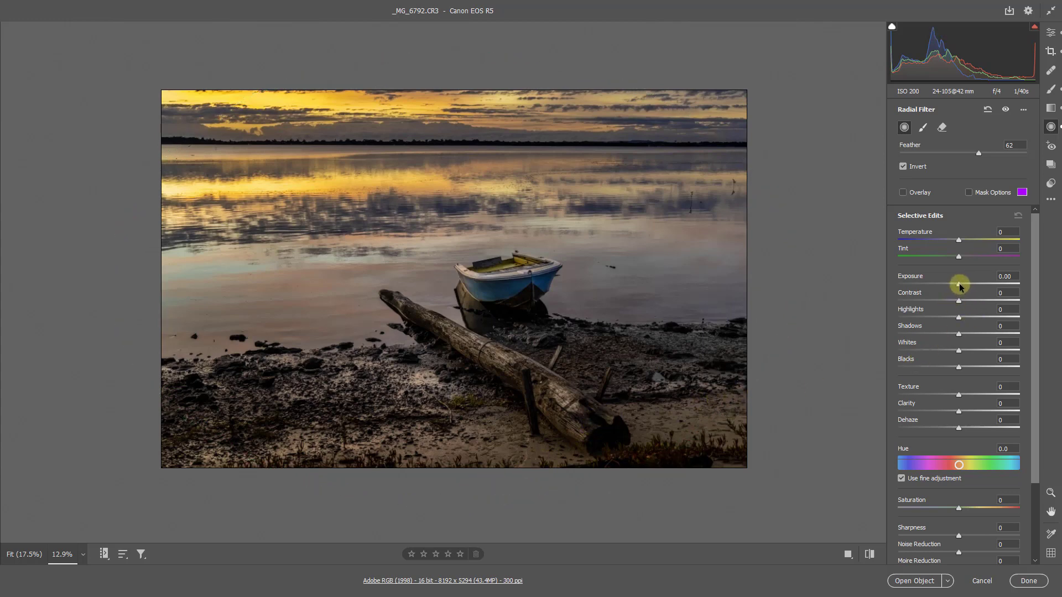
- Set the boat radial filter's exposure to -0.95, show its overlay, widen the ellipse and shift it so its centre sits on the boat
drag(959, 285, 943, 286)
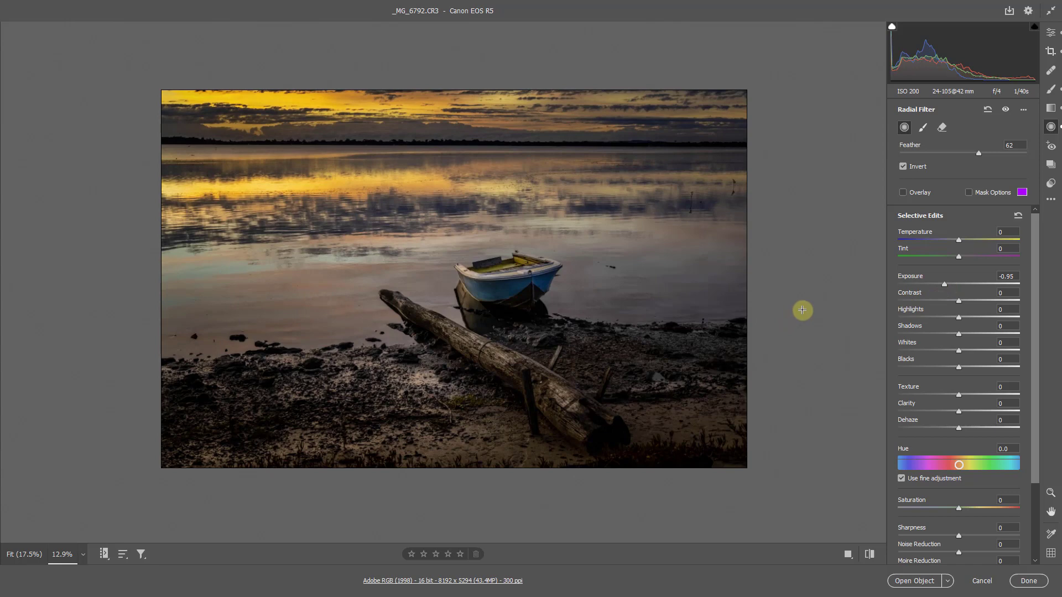
key(v)
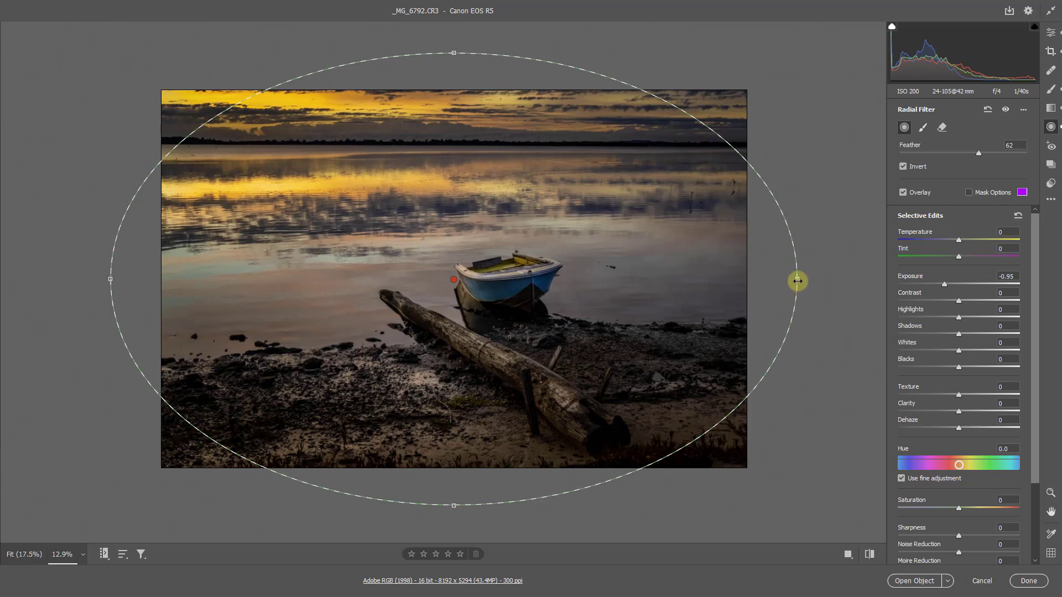
drag(798, 278, 829, 284)
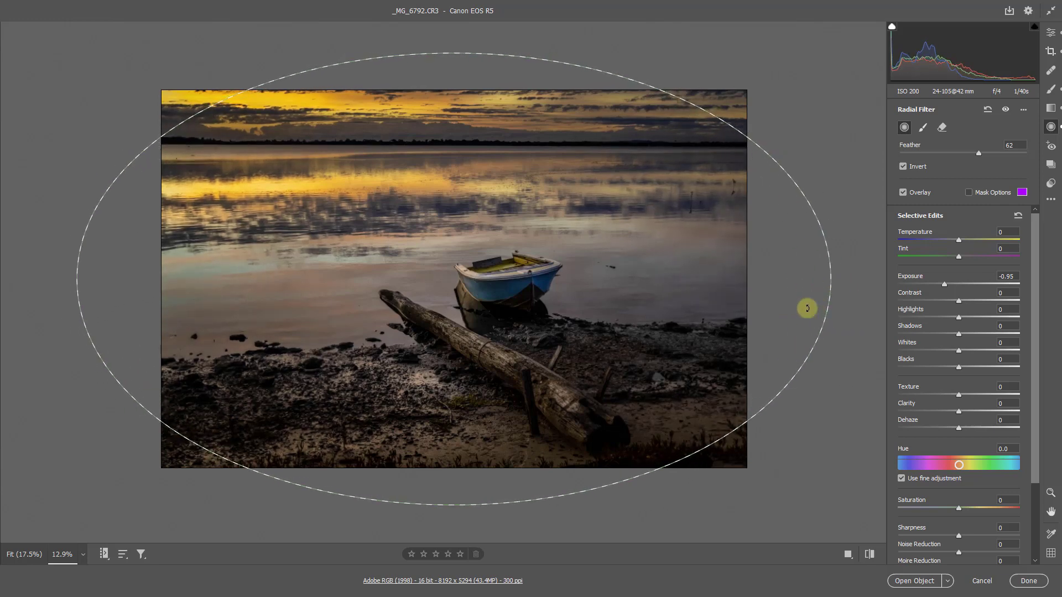
drag(623, 282, 650, 283)
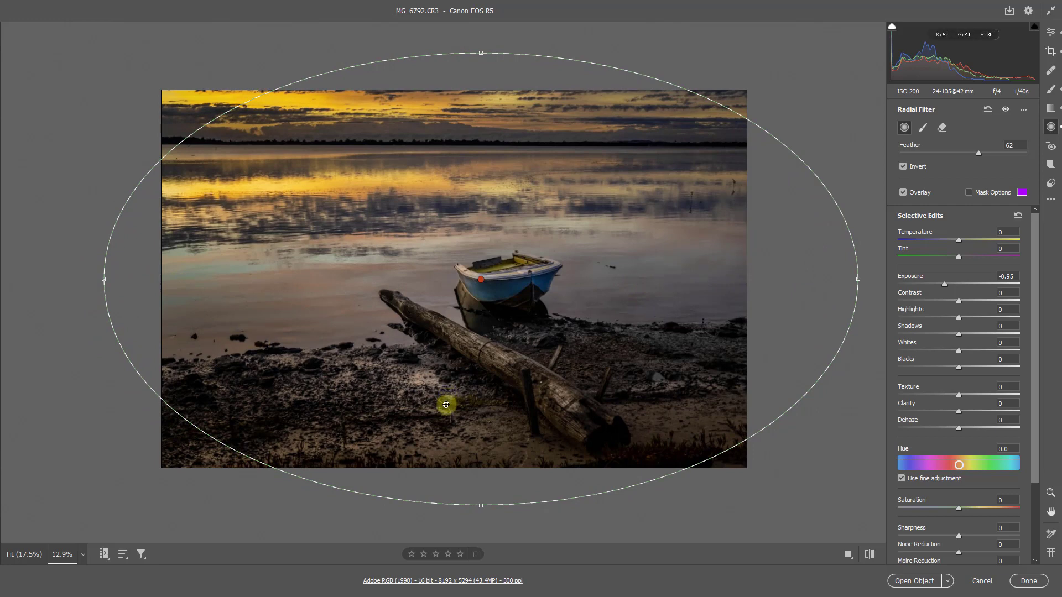
drag(459, 253, 466, 275)
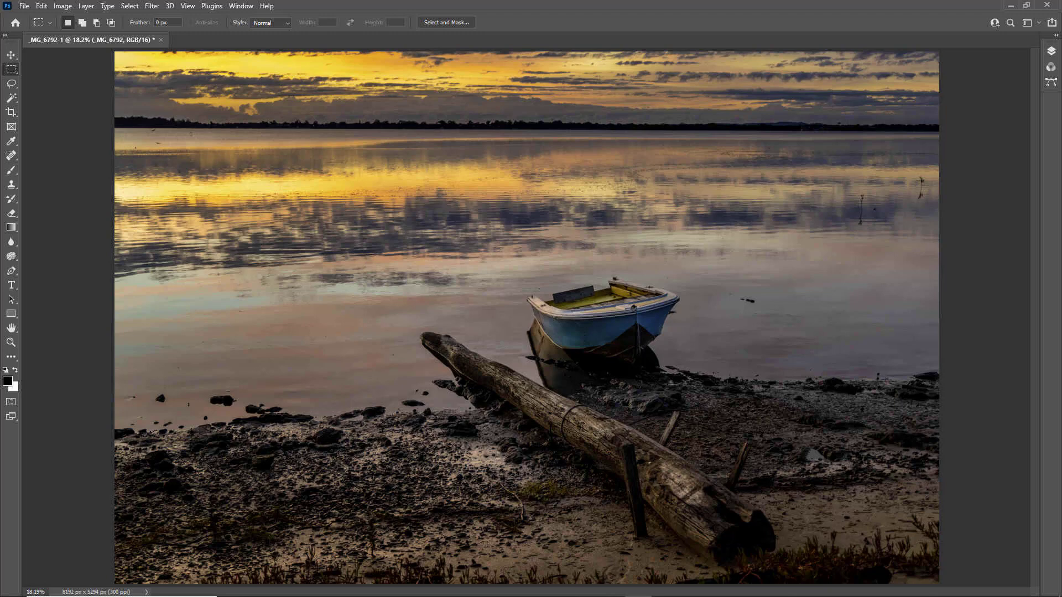
- Compare the boat photo before and after the radial filter by repeatedly redoing and undoing the edit, ending with it applied
key(ctrl+shift+z)
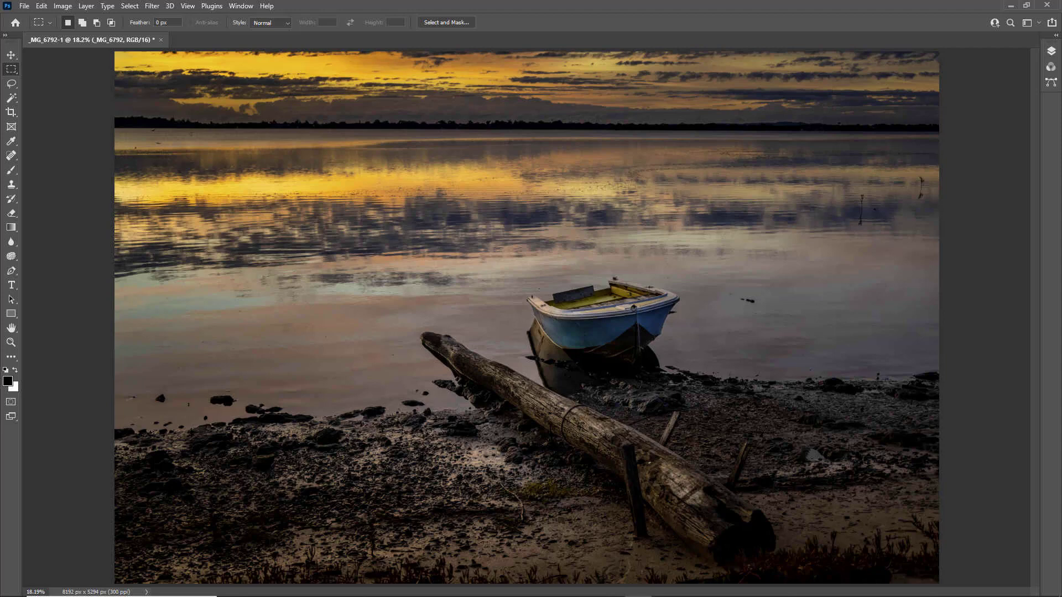
key(ctrl+z)
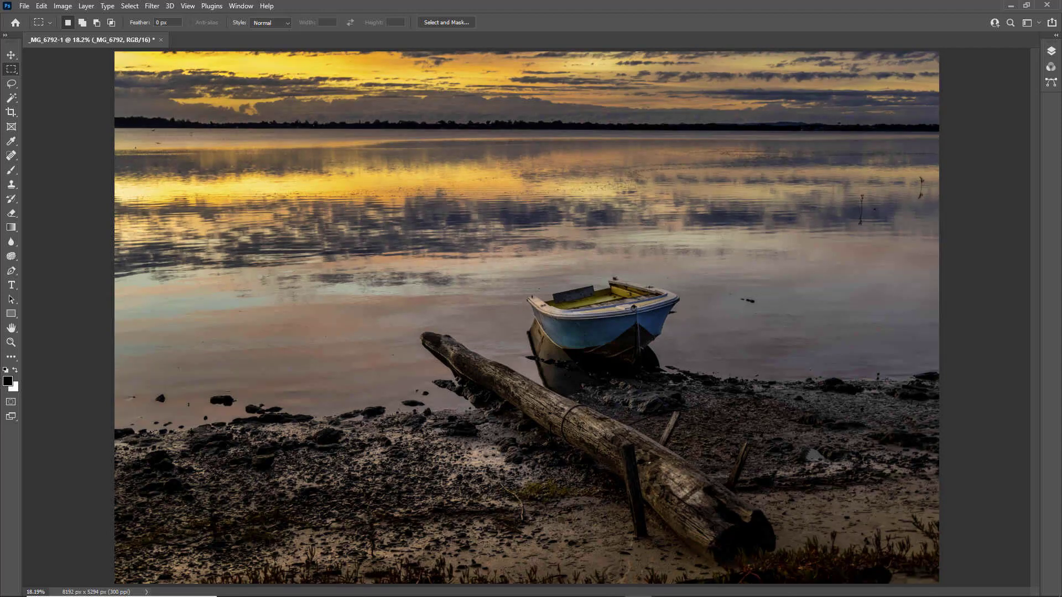
key(ctrl+shift+z)
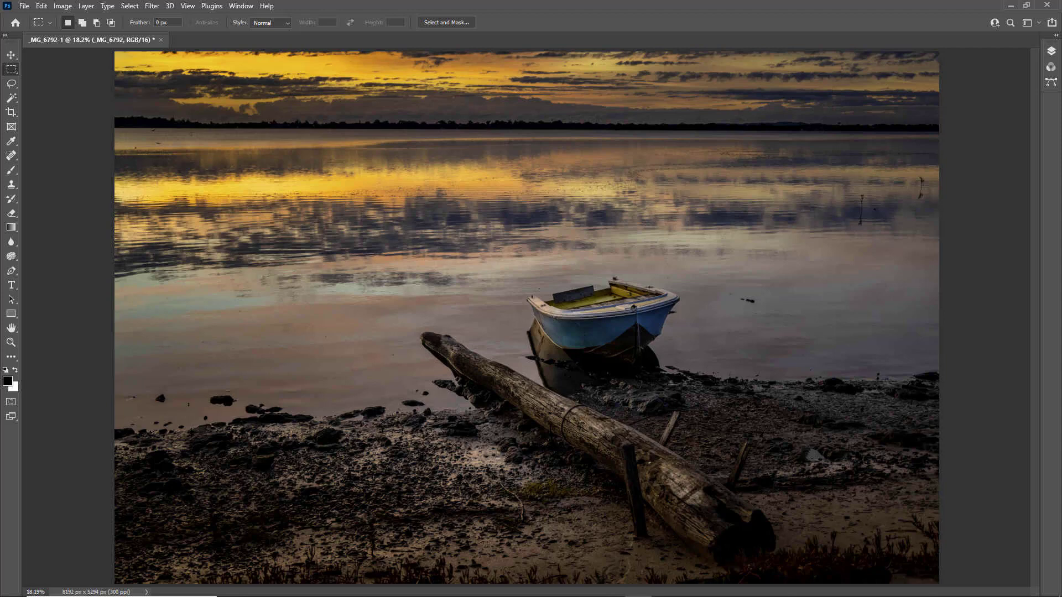
key(ctrl+z)
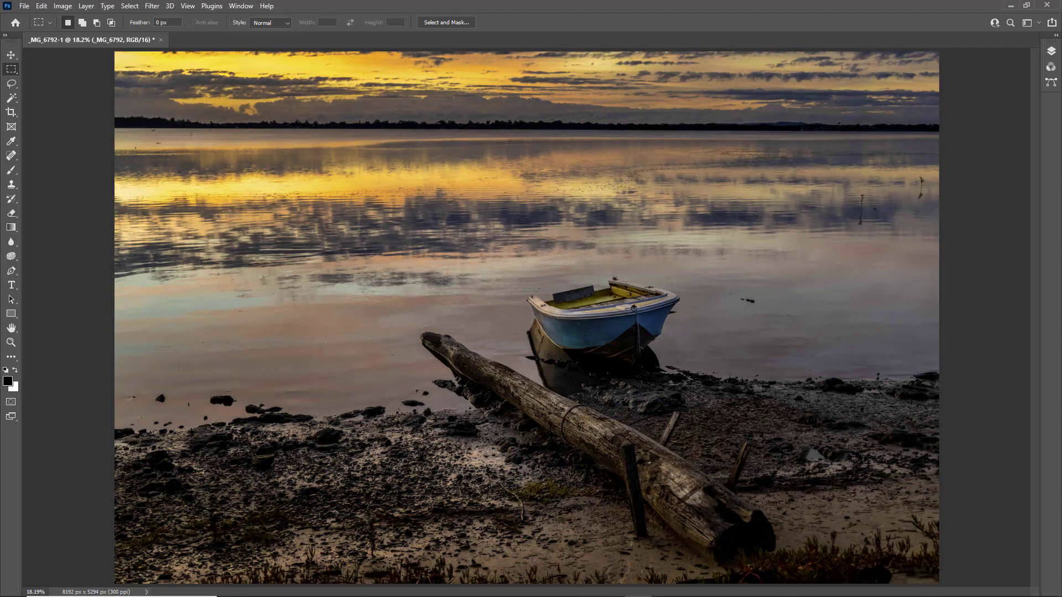
key(ctrl+shift+z)
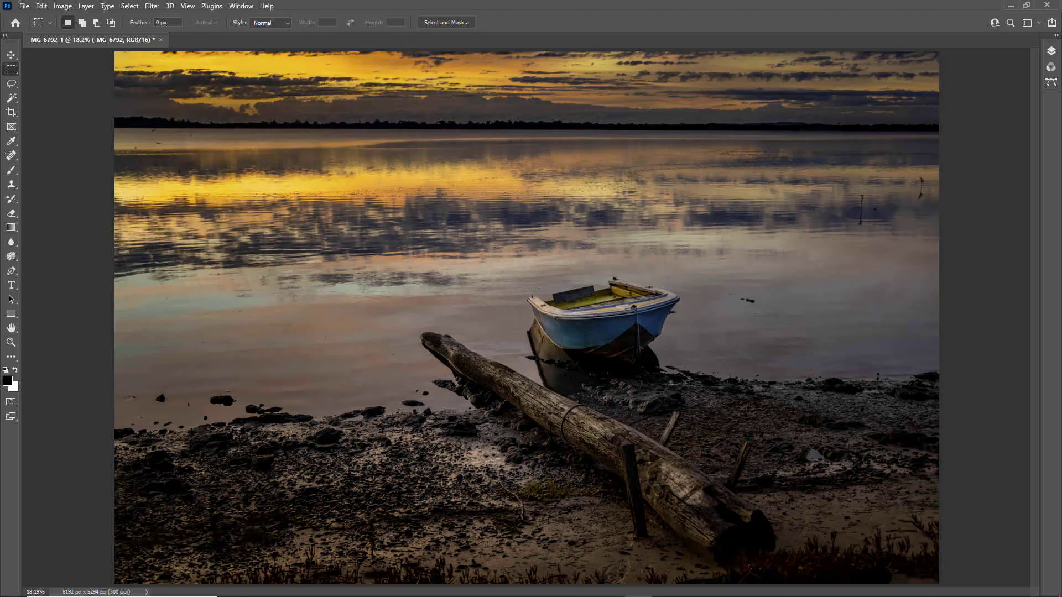